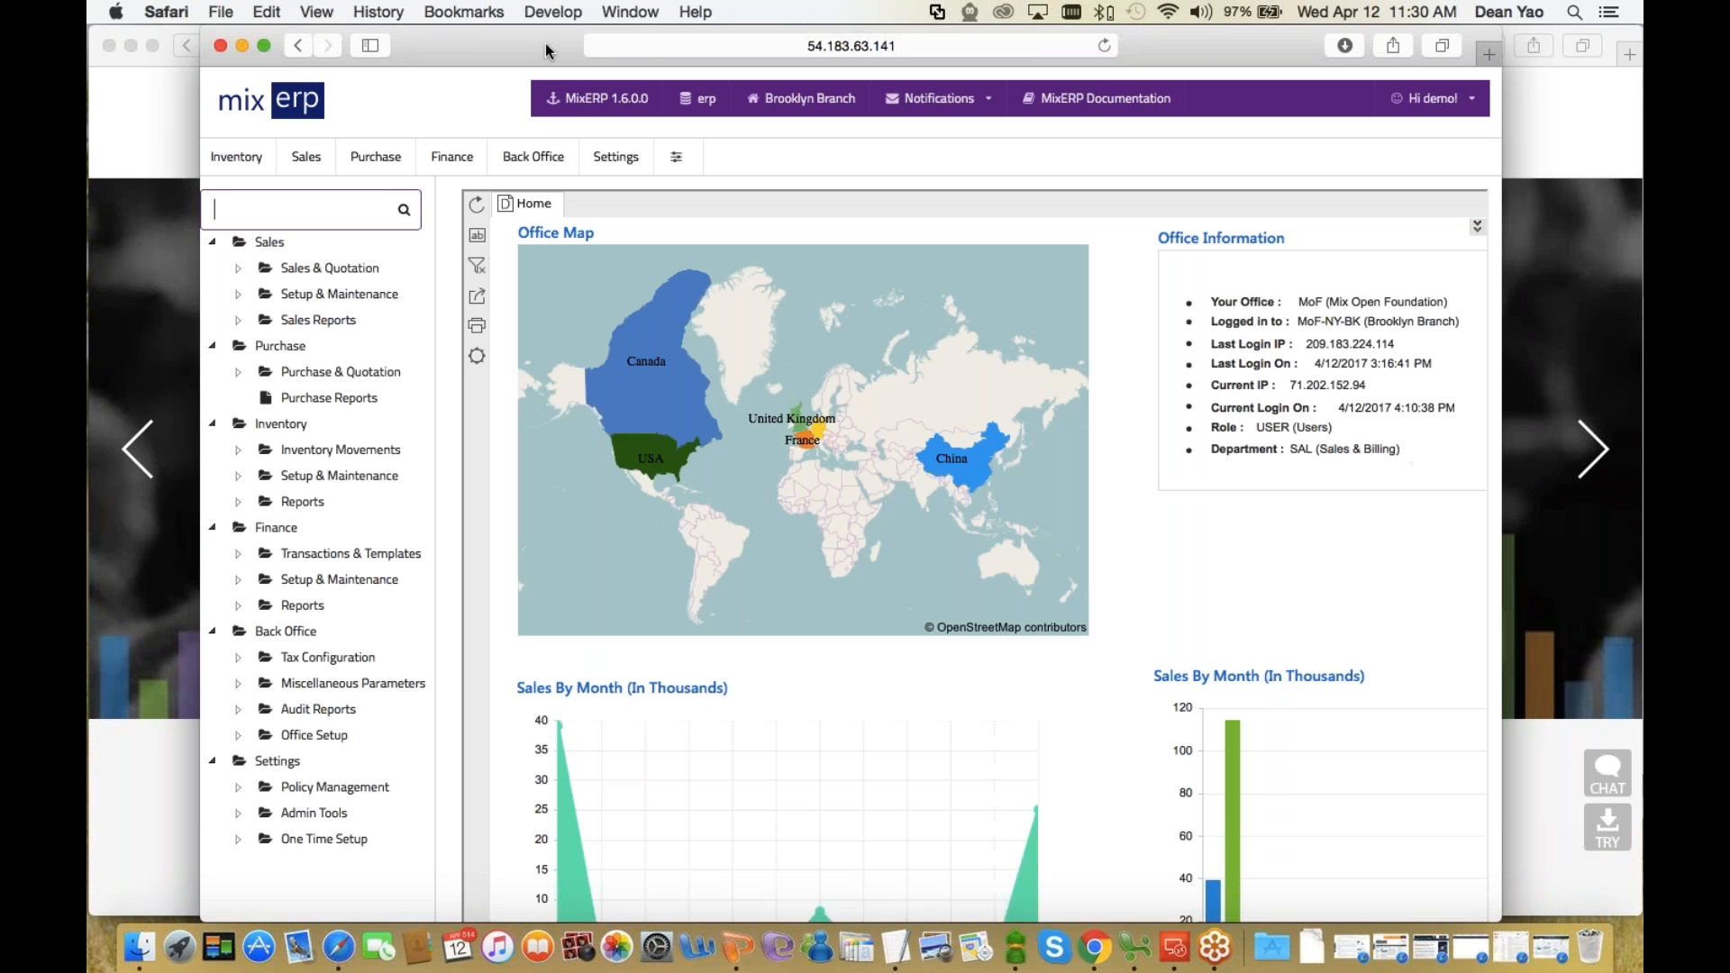
# - Shift the Safari window slightly left before searching the sidebar for SAR-TSI
pyautogui.moveTo(545, 43); pyautogui.dragTo(507, 33)
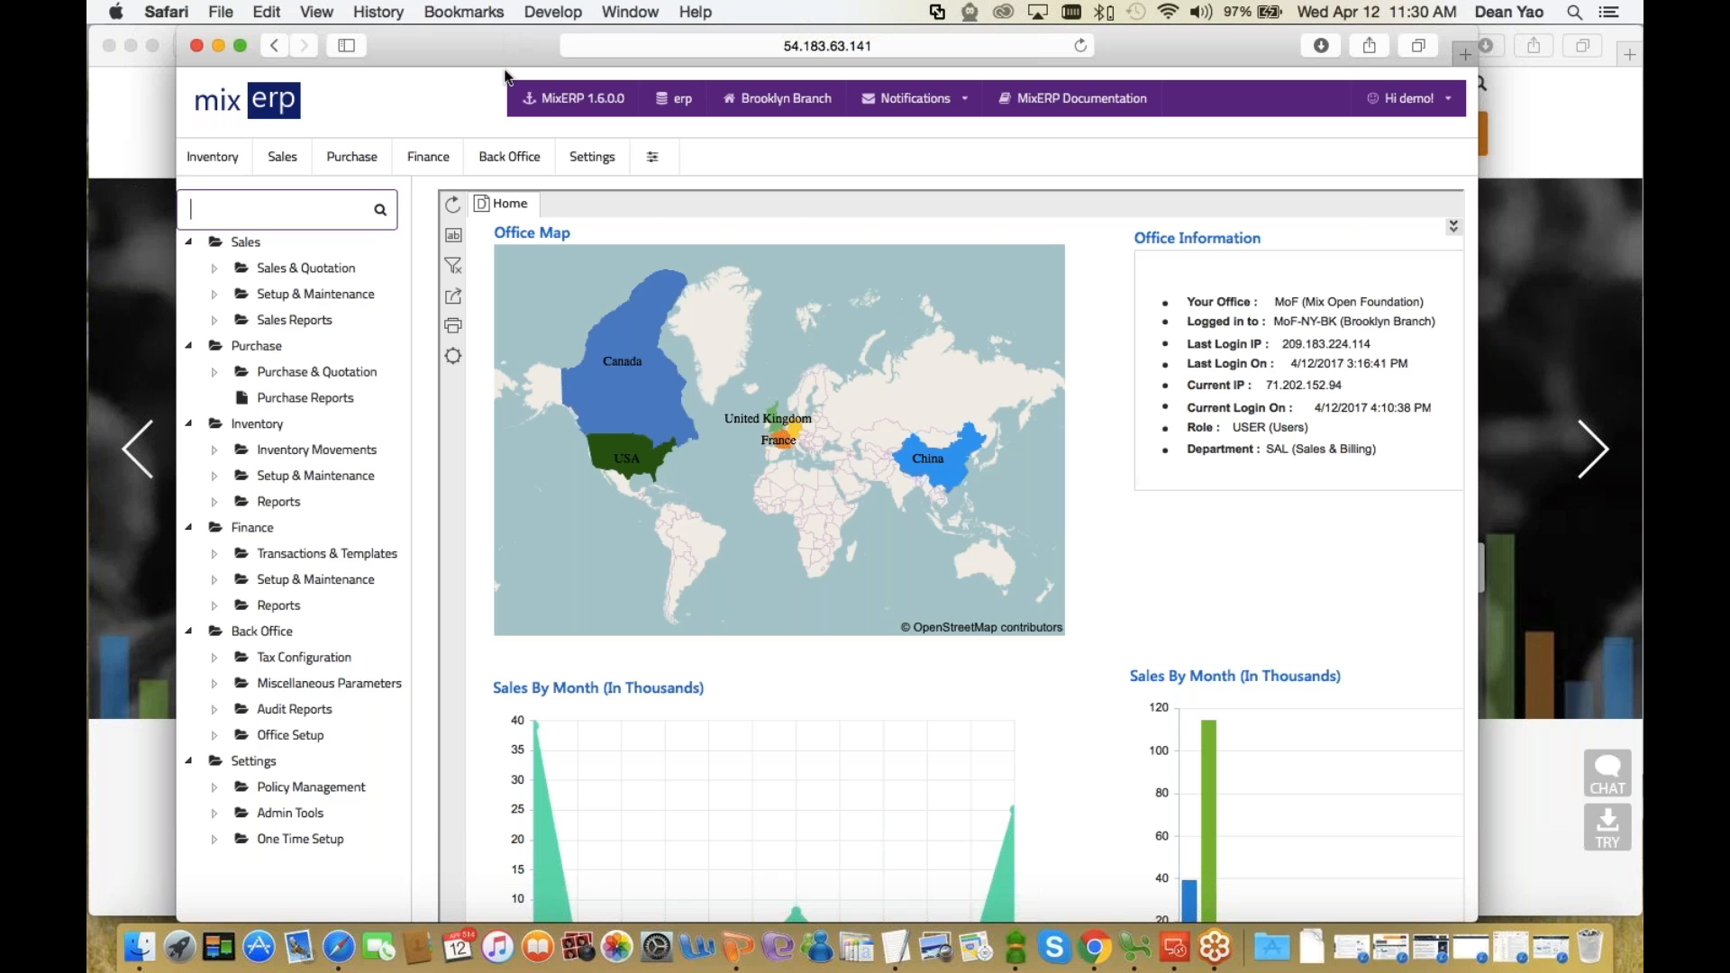
pyautogui.write('SAR')
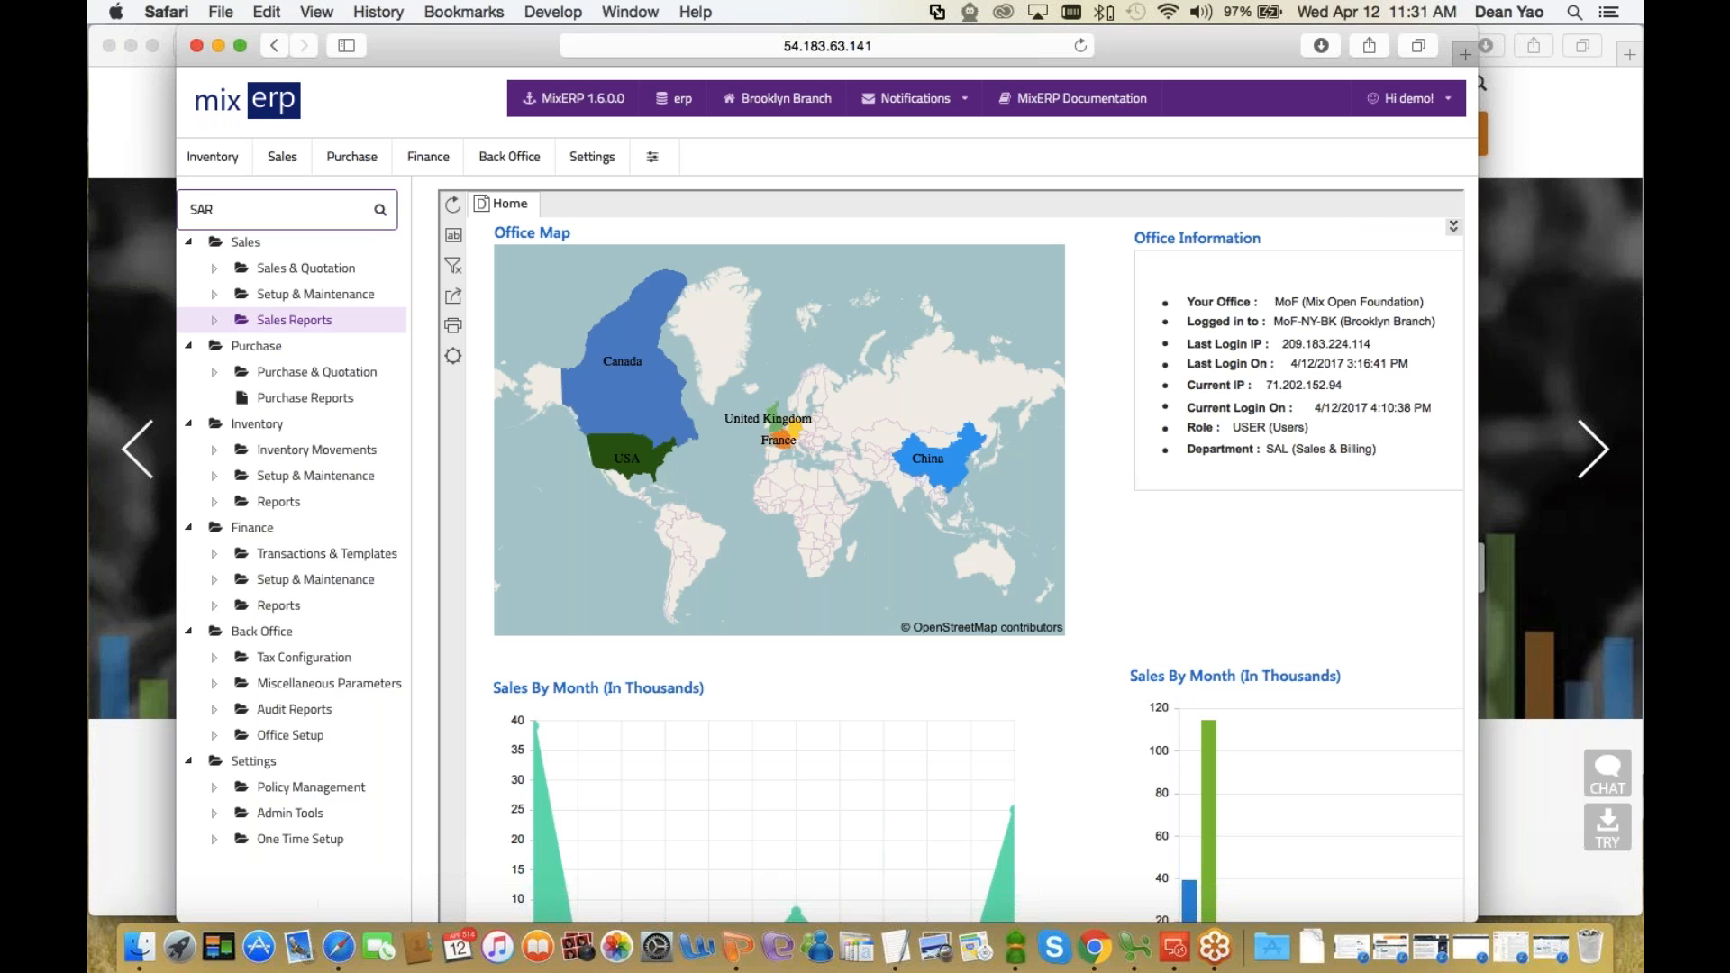
pyautogui.write('-TSI')
# - Navigate to Sales Reports > Top Selling Items from the search box
pyautogui.press('Return')
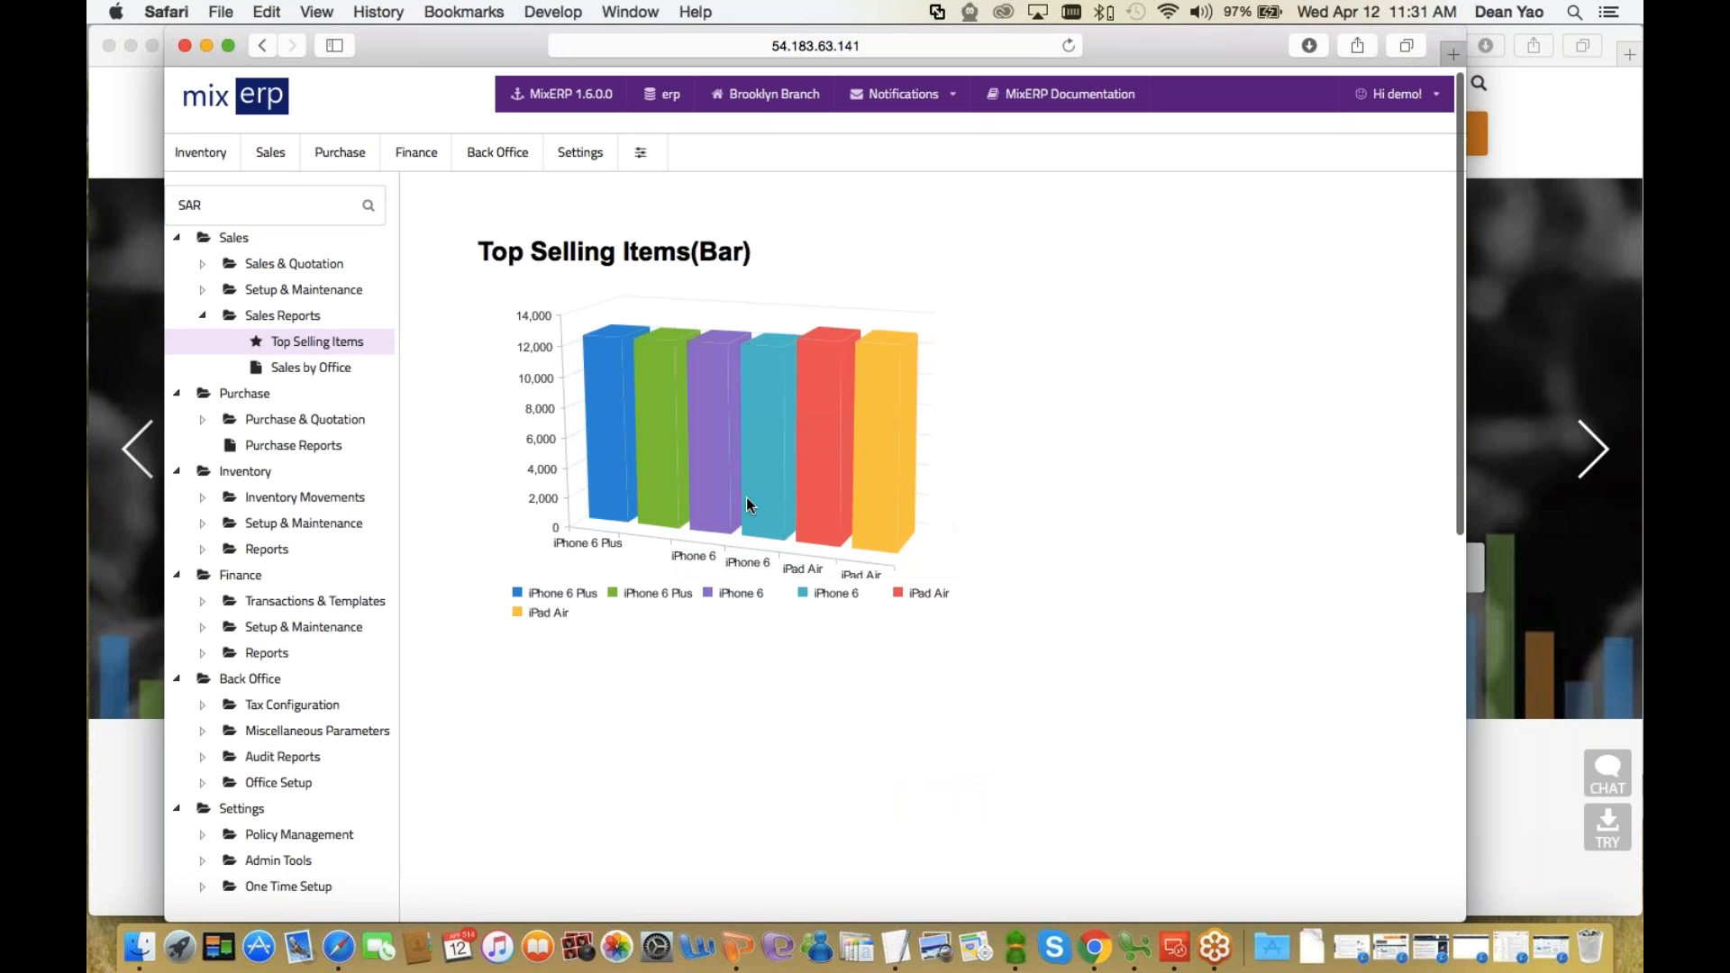
# - Connect to the AWS Demo Server from Remote Desktop's My Desktops list
pyautogui.click(1175, 950)
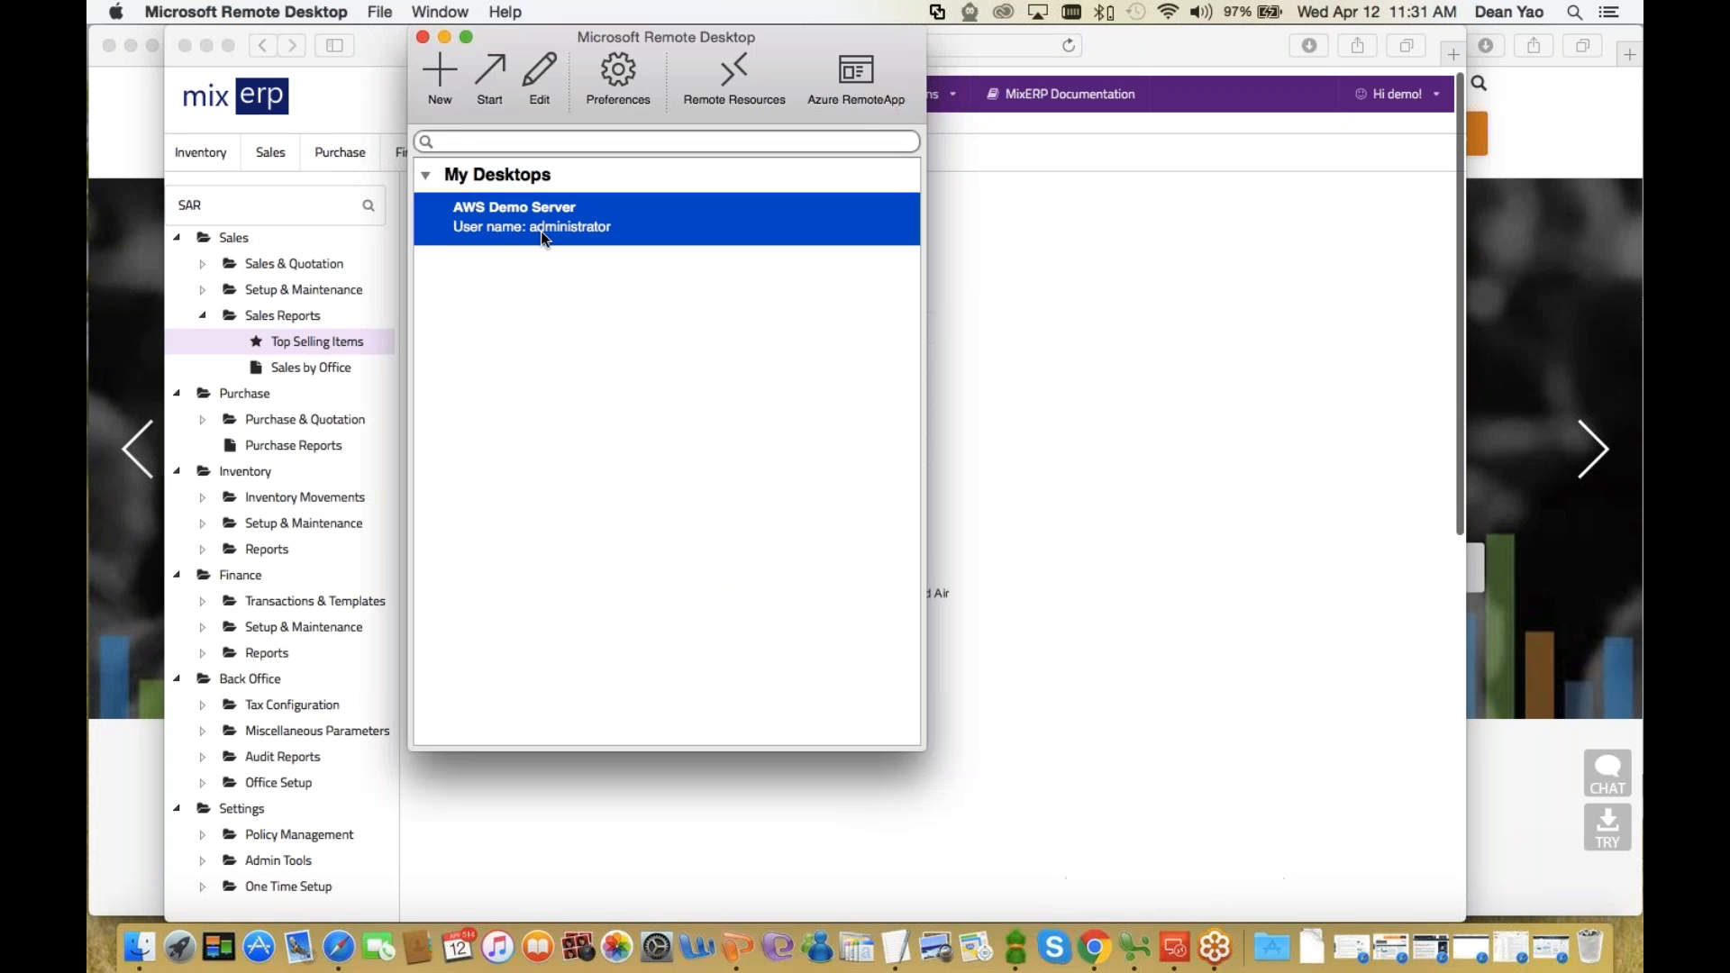
pyautogui.doubleClick(539, 227)
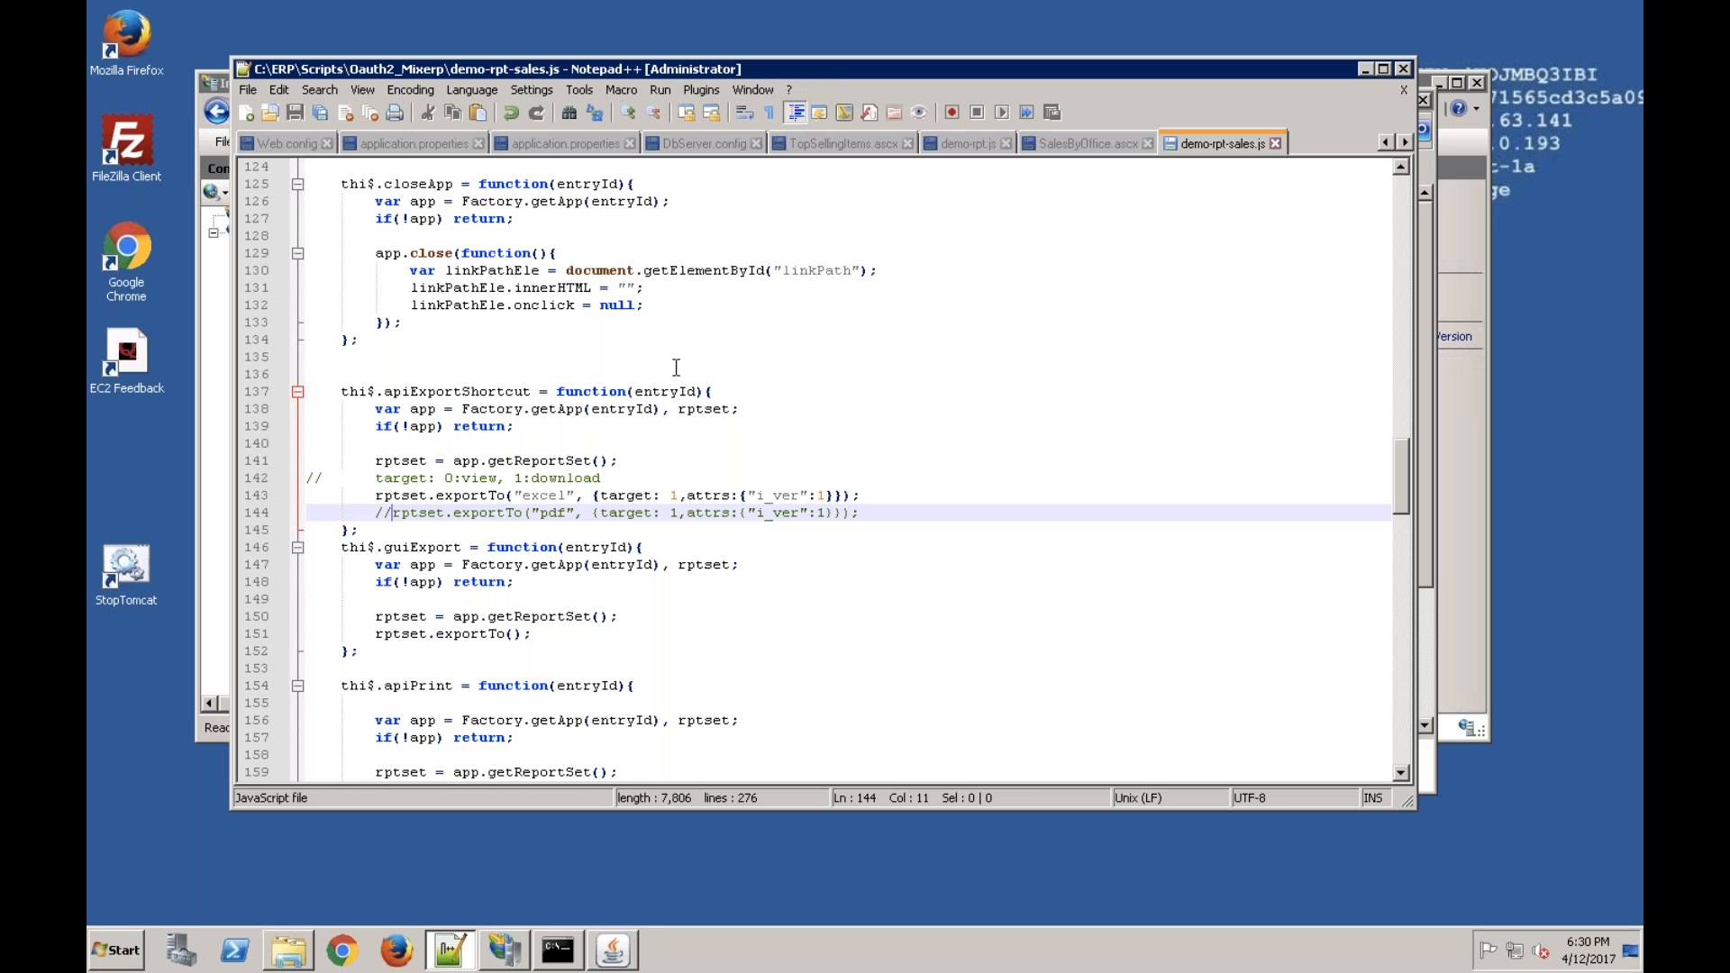
# - In demo-rpt.js, uncomment line 39's TopSelling1.wls prptRes and comment out line 40's account-bar.cls
pyautogui.click(559, 476)
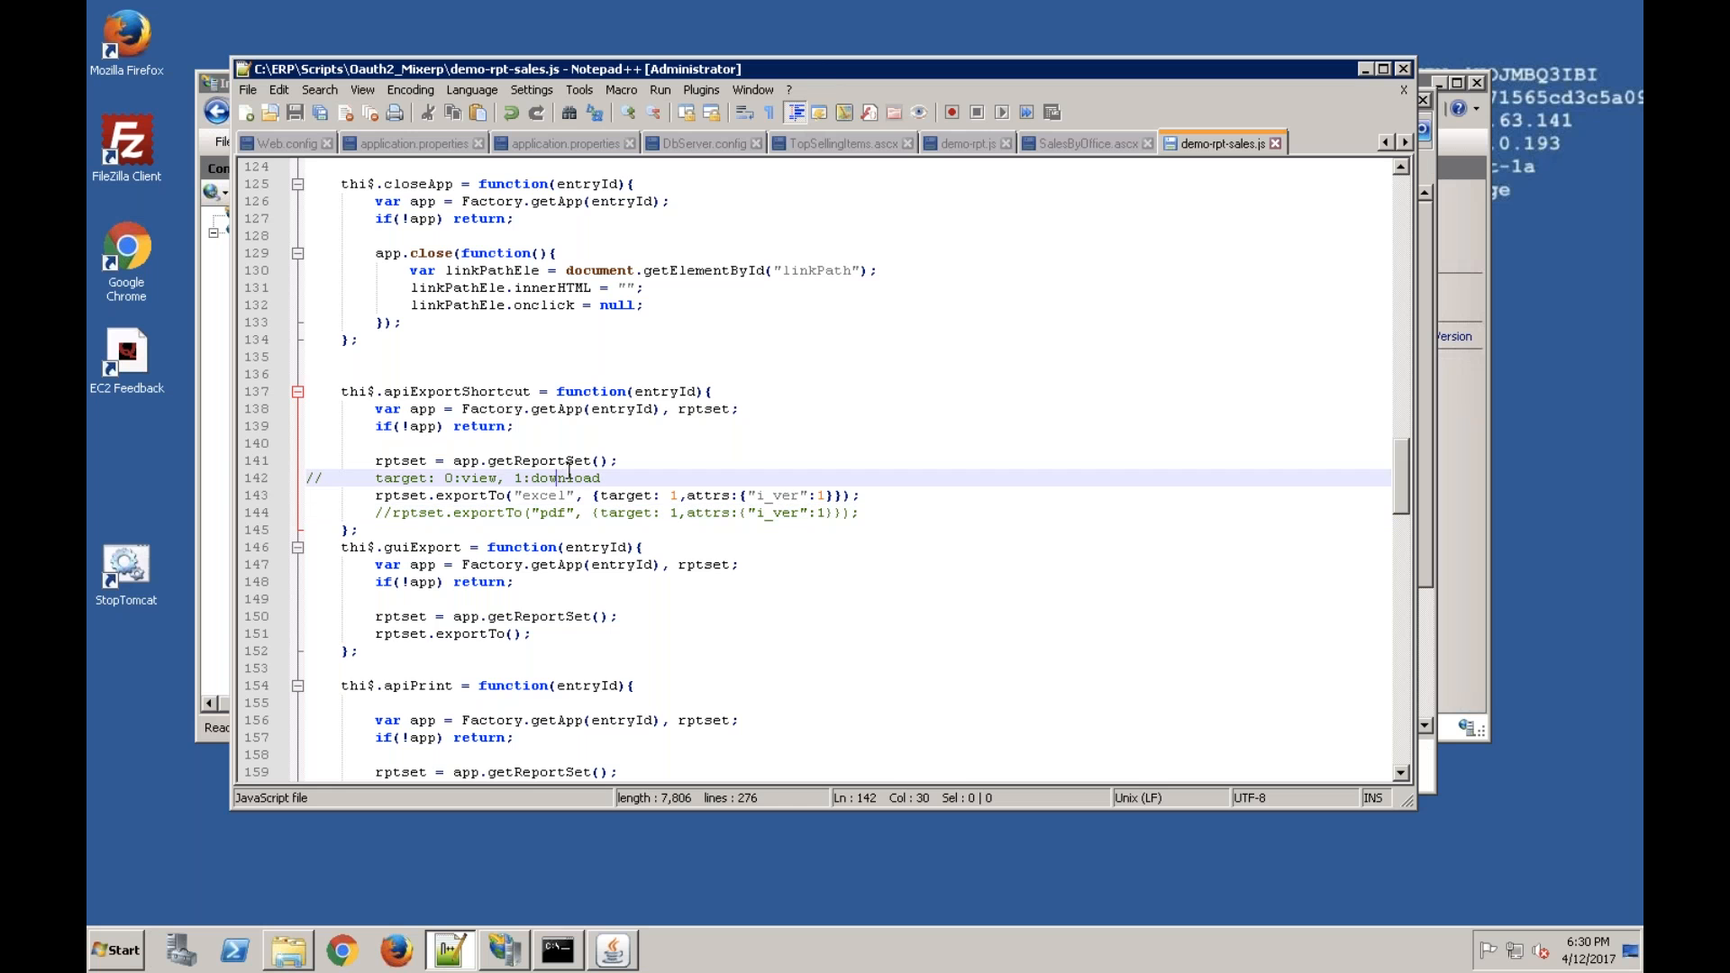
pyautogui.click(968, 144)
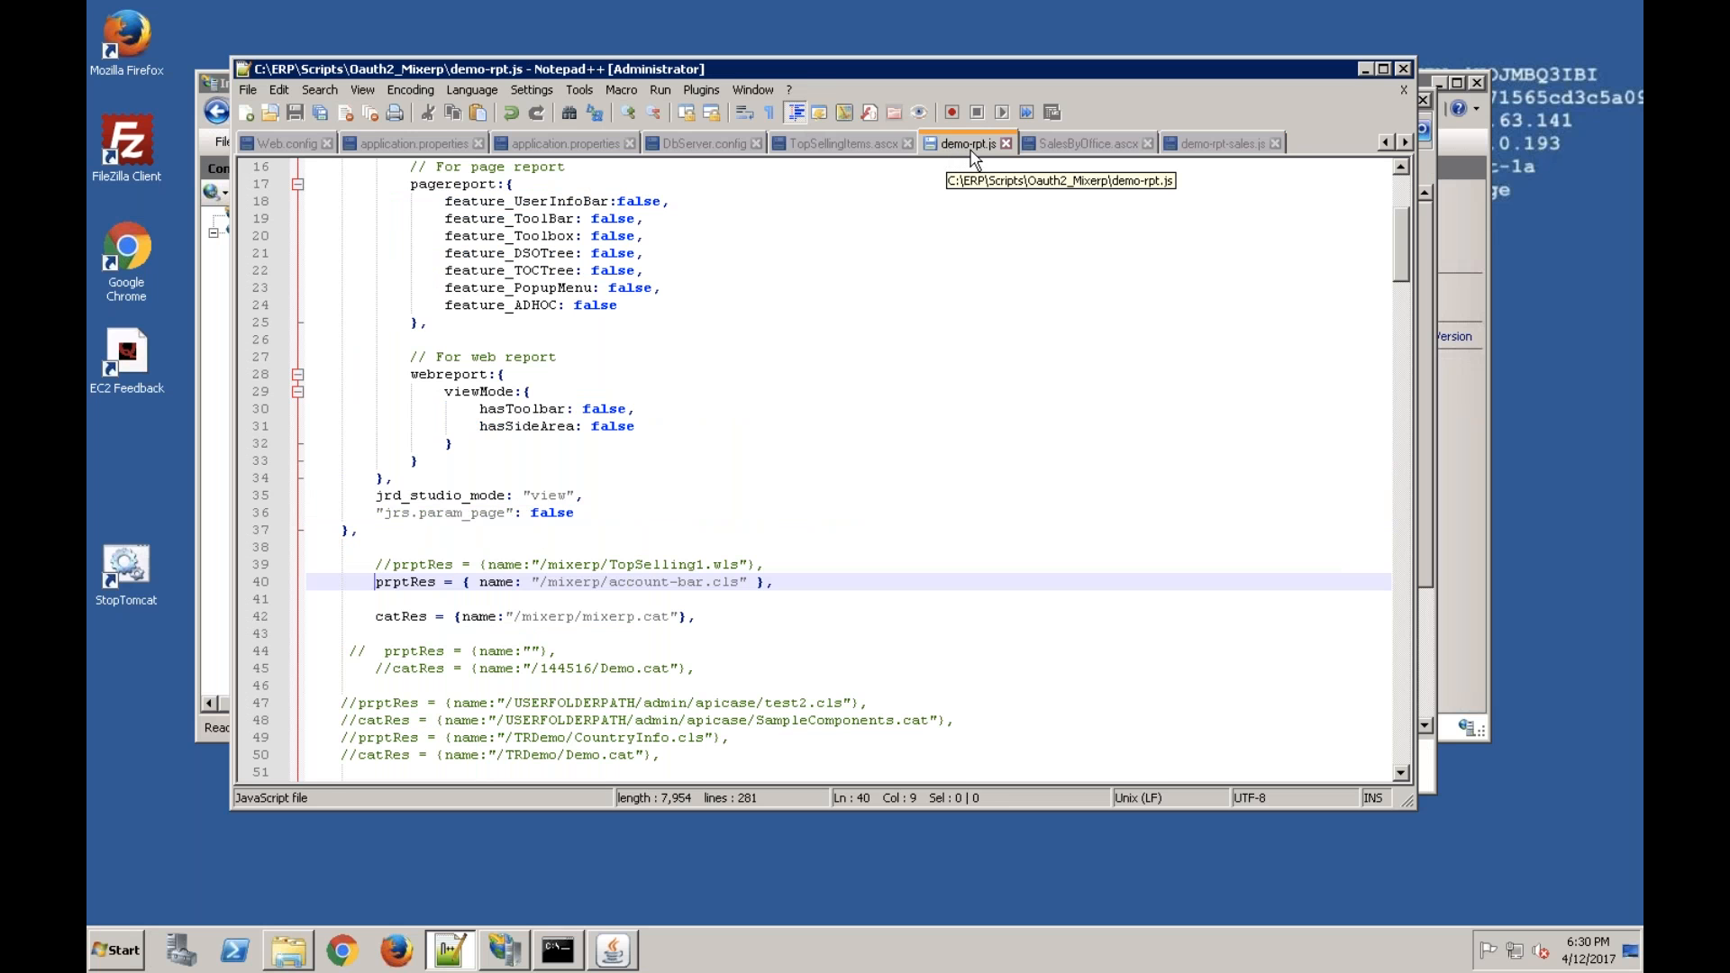
pyautogui.click(725, 547)
pyautogui.doubleClick(656, 565)
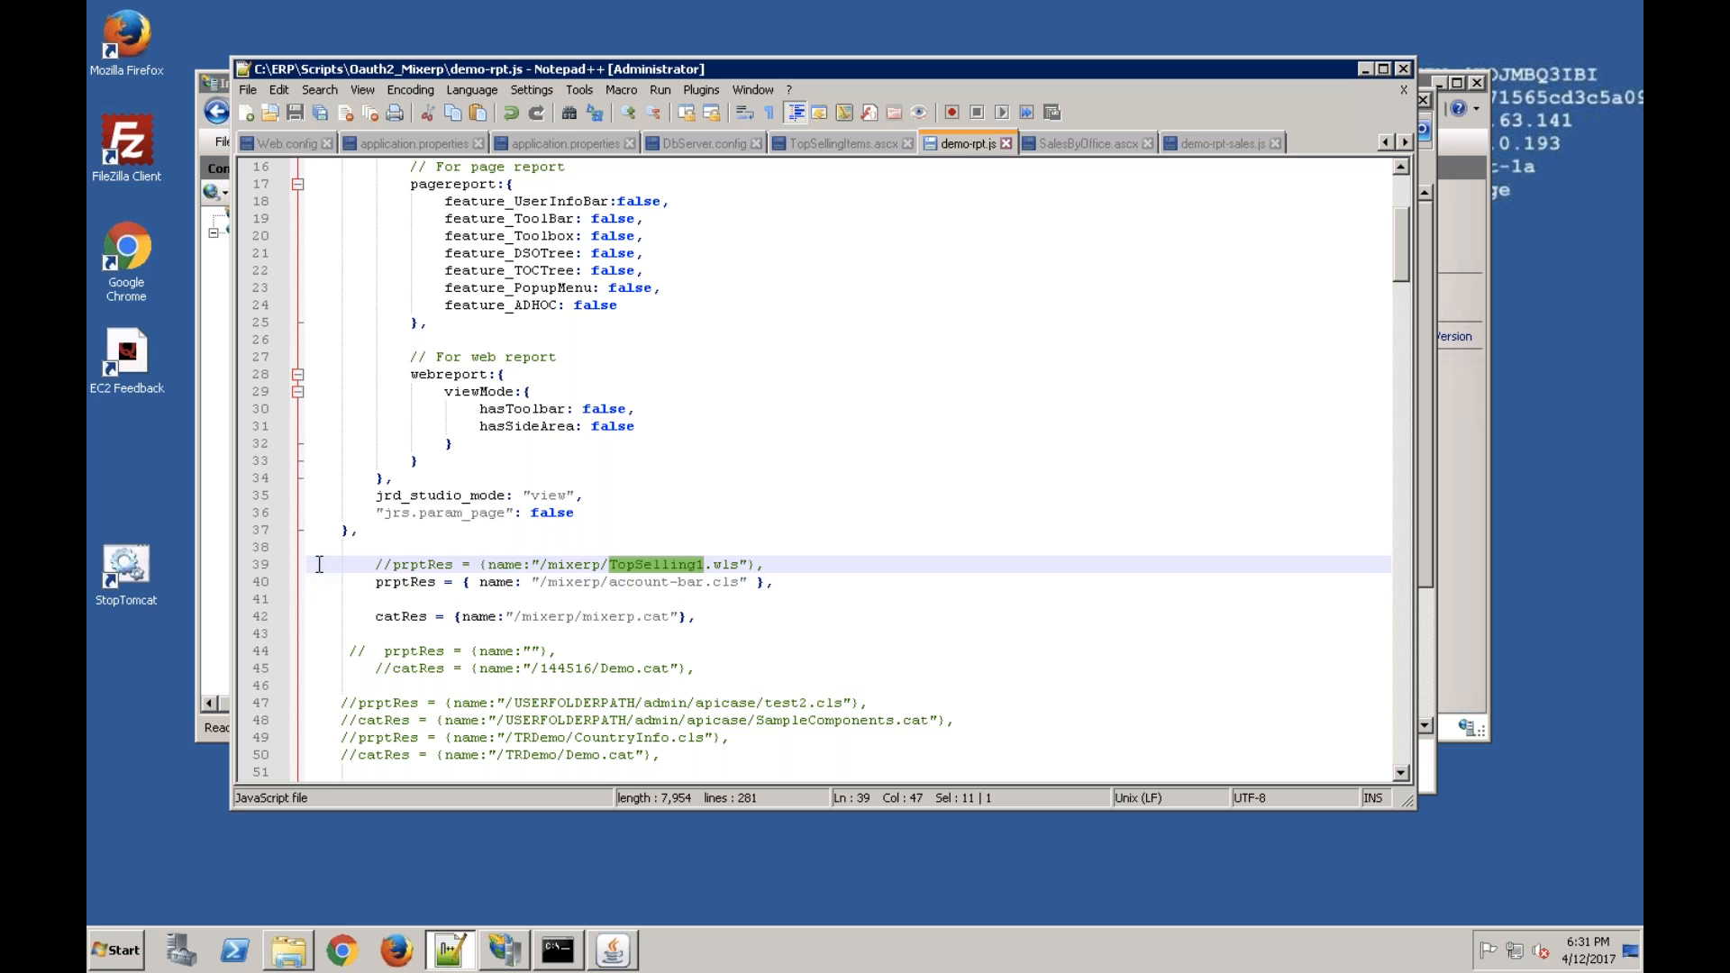
pyautogui.click(393, 565)
pyautogui.press('BackSpace')
pyautogui.press('BackSpace')
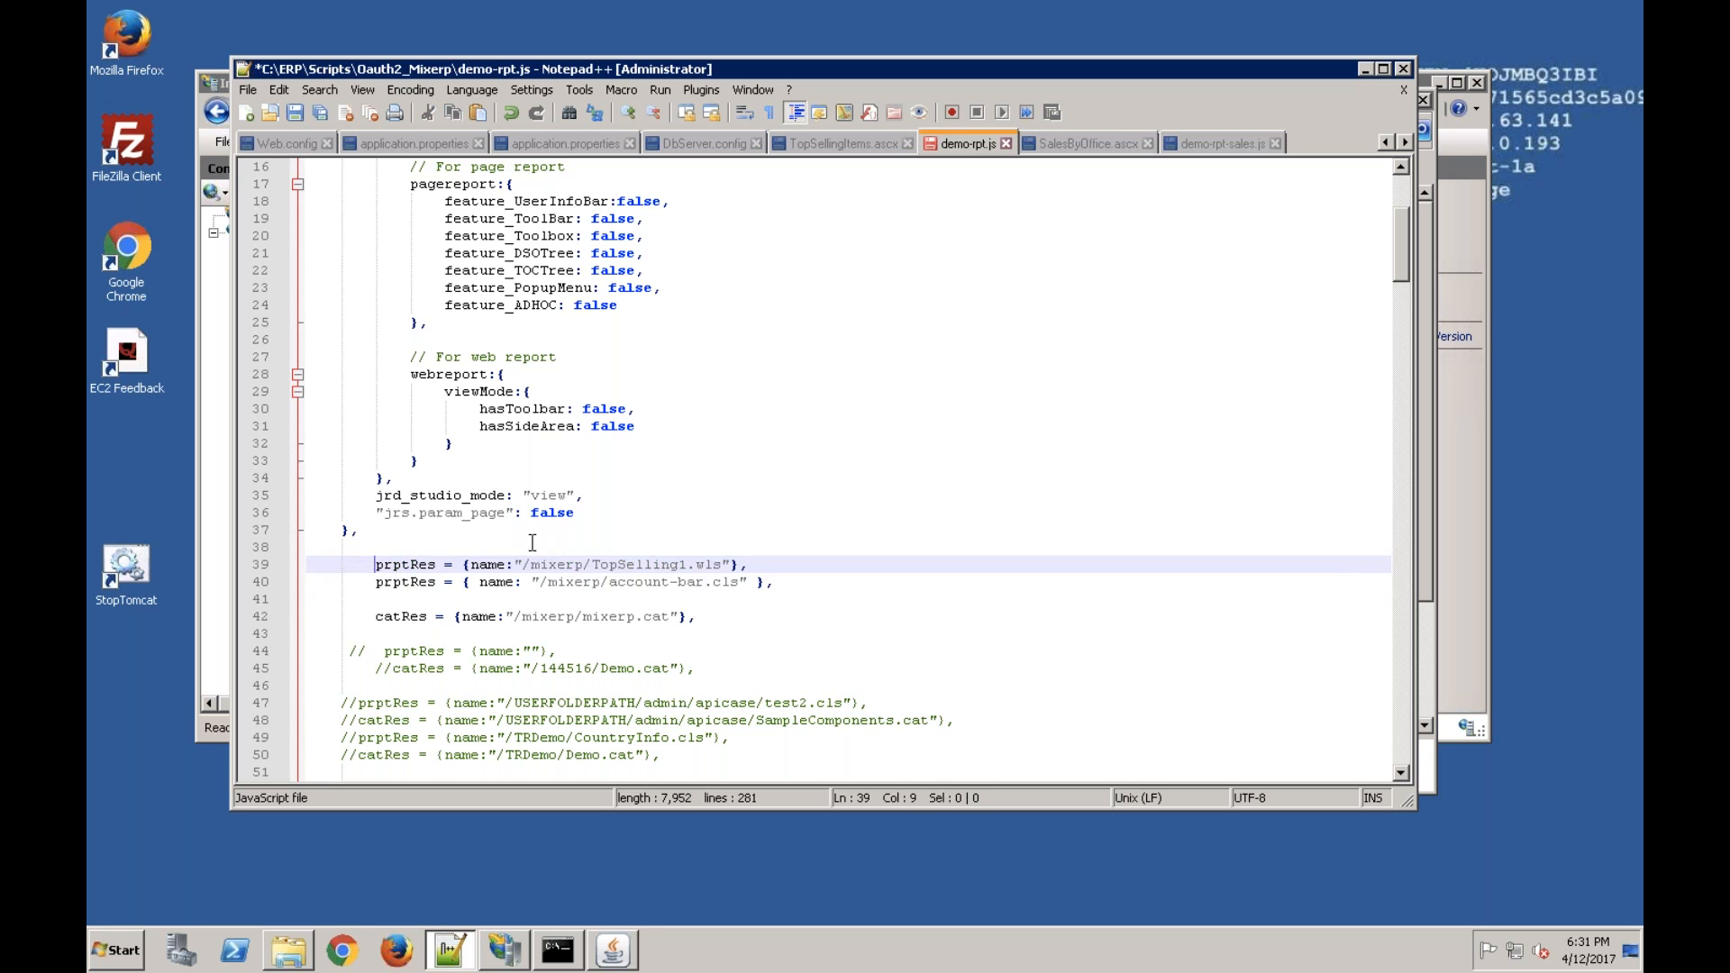
pyautogui.press('Down')
pyautogui.write('//')
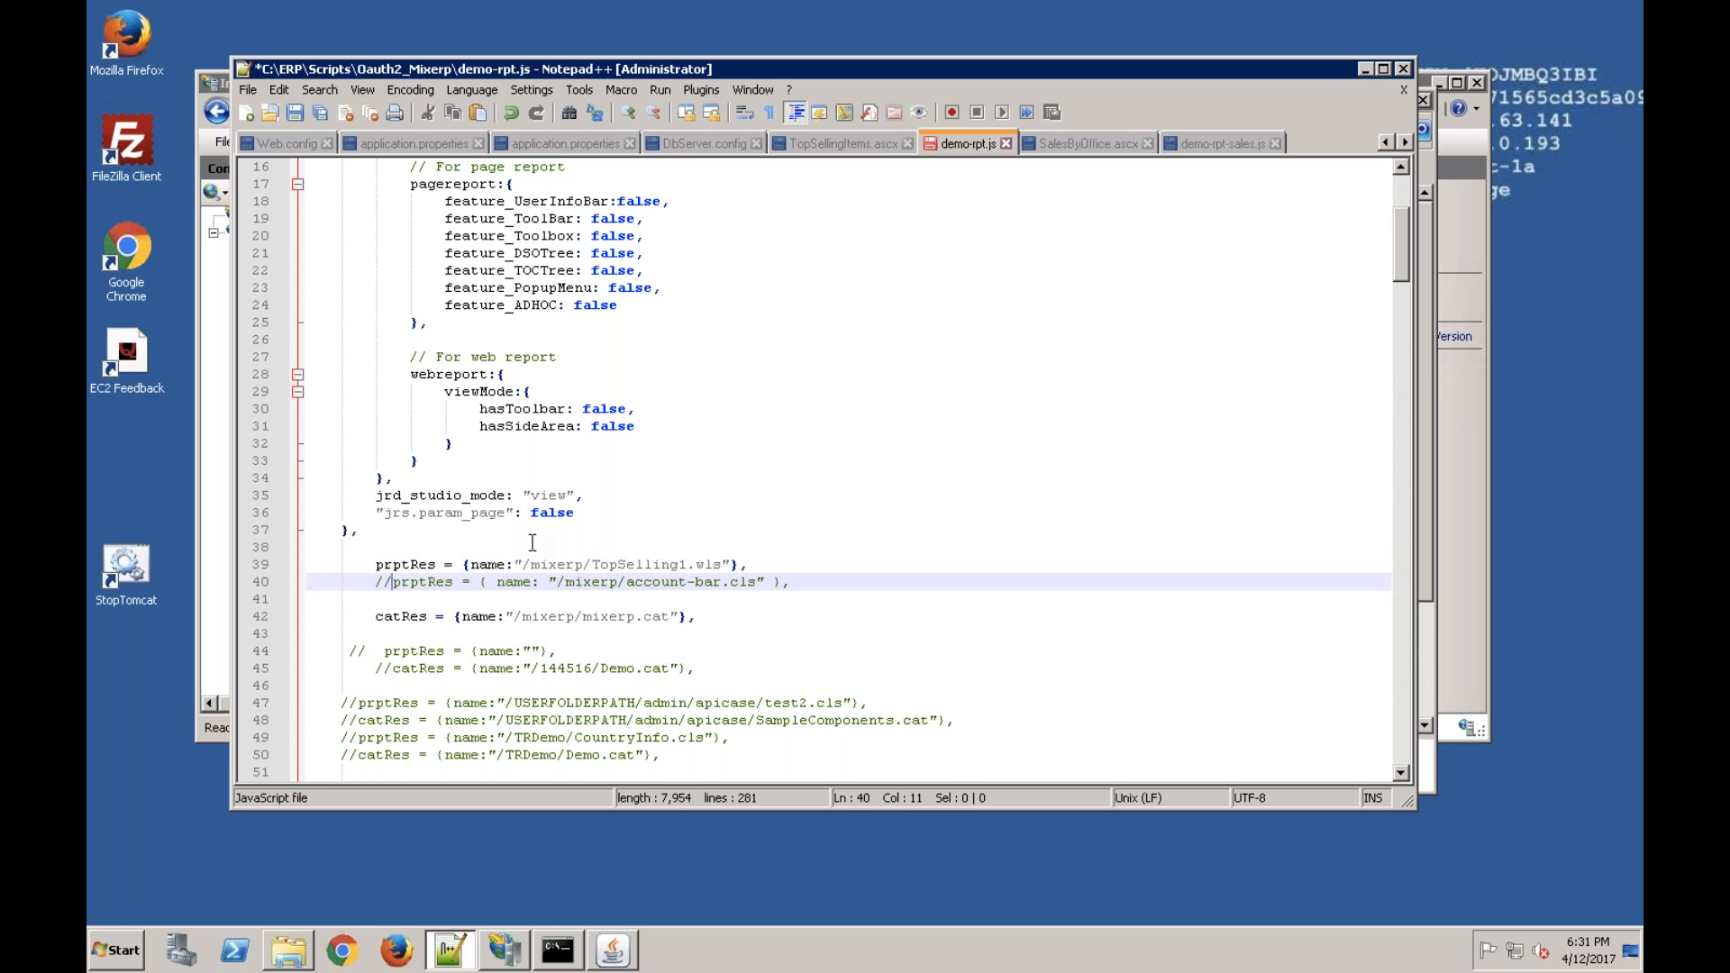
pyautogui.moveTo(625, 583); pyautogui.dragTo(757, 583)
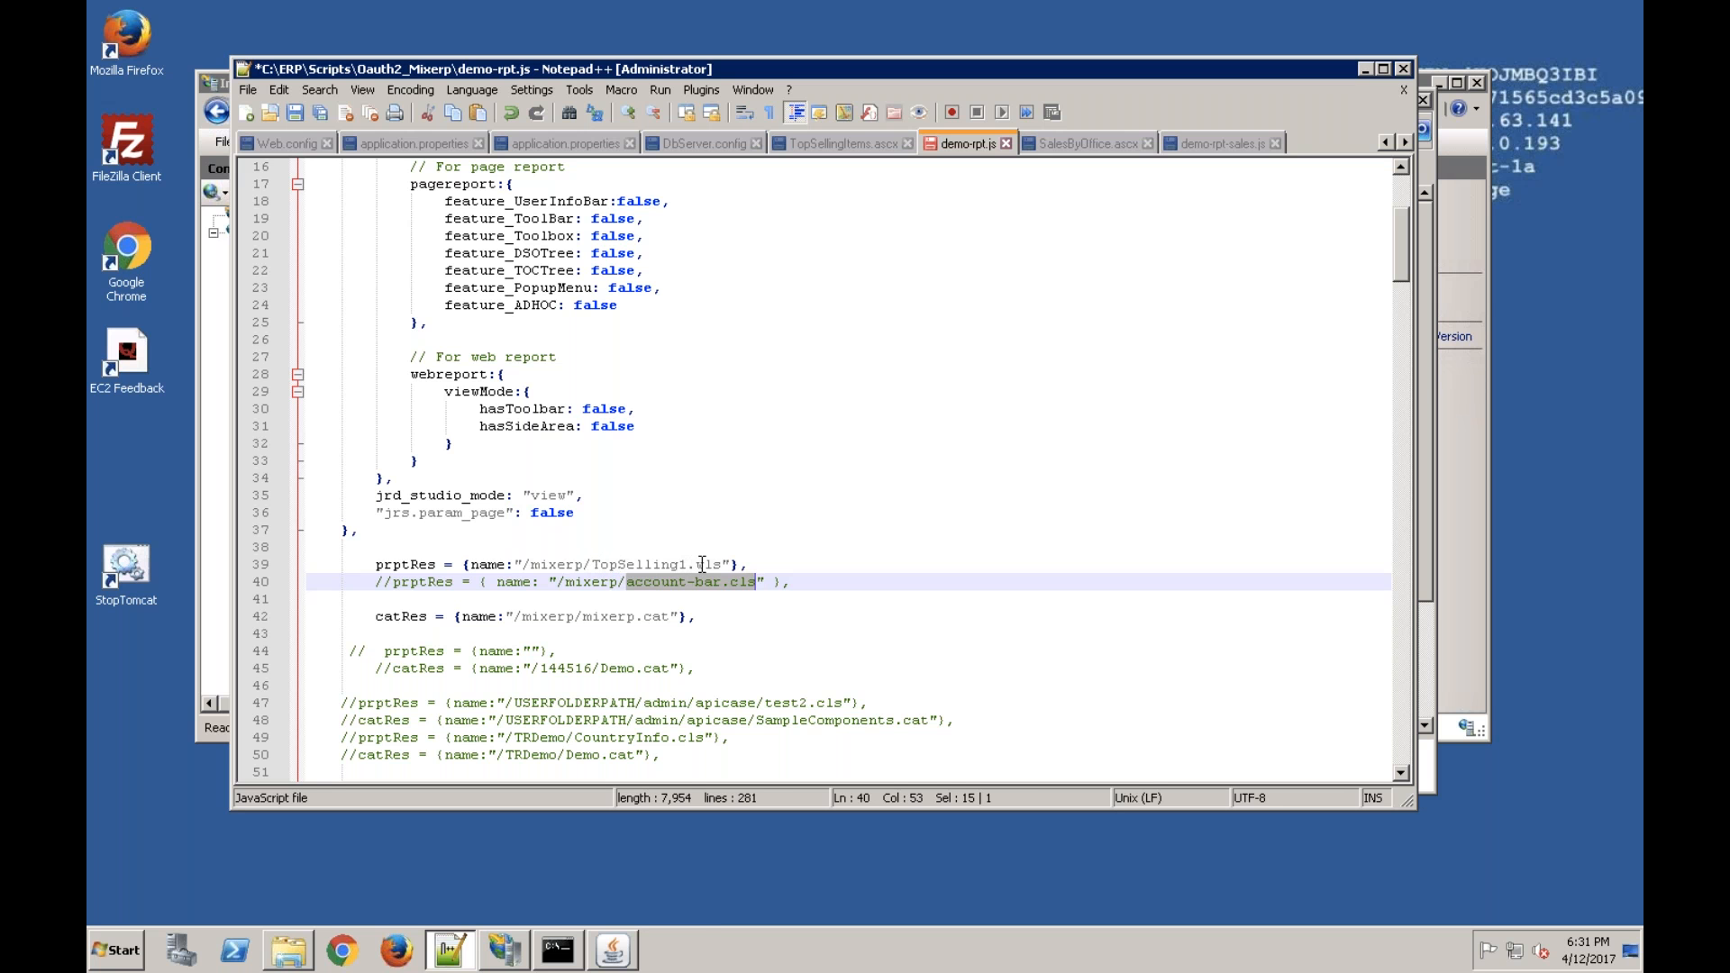
pyautogui.scroll(-2, 669, 595)
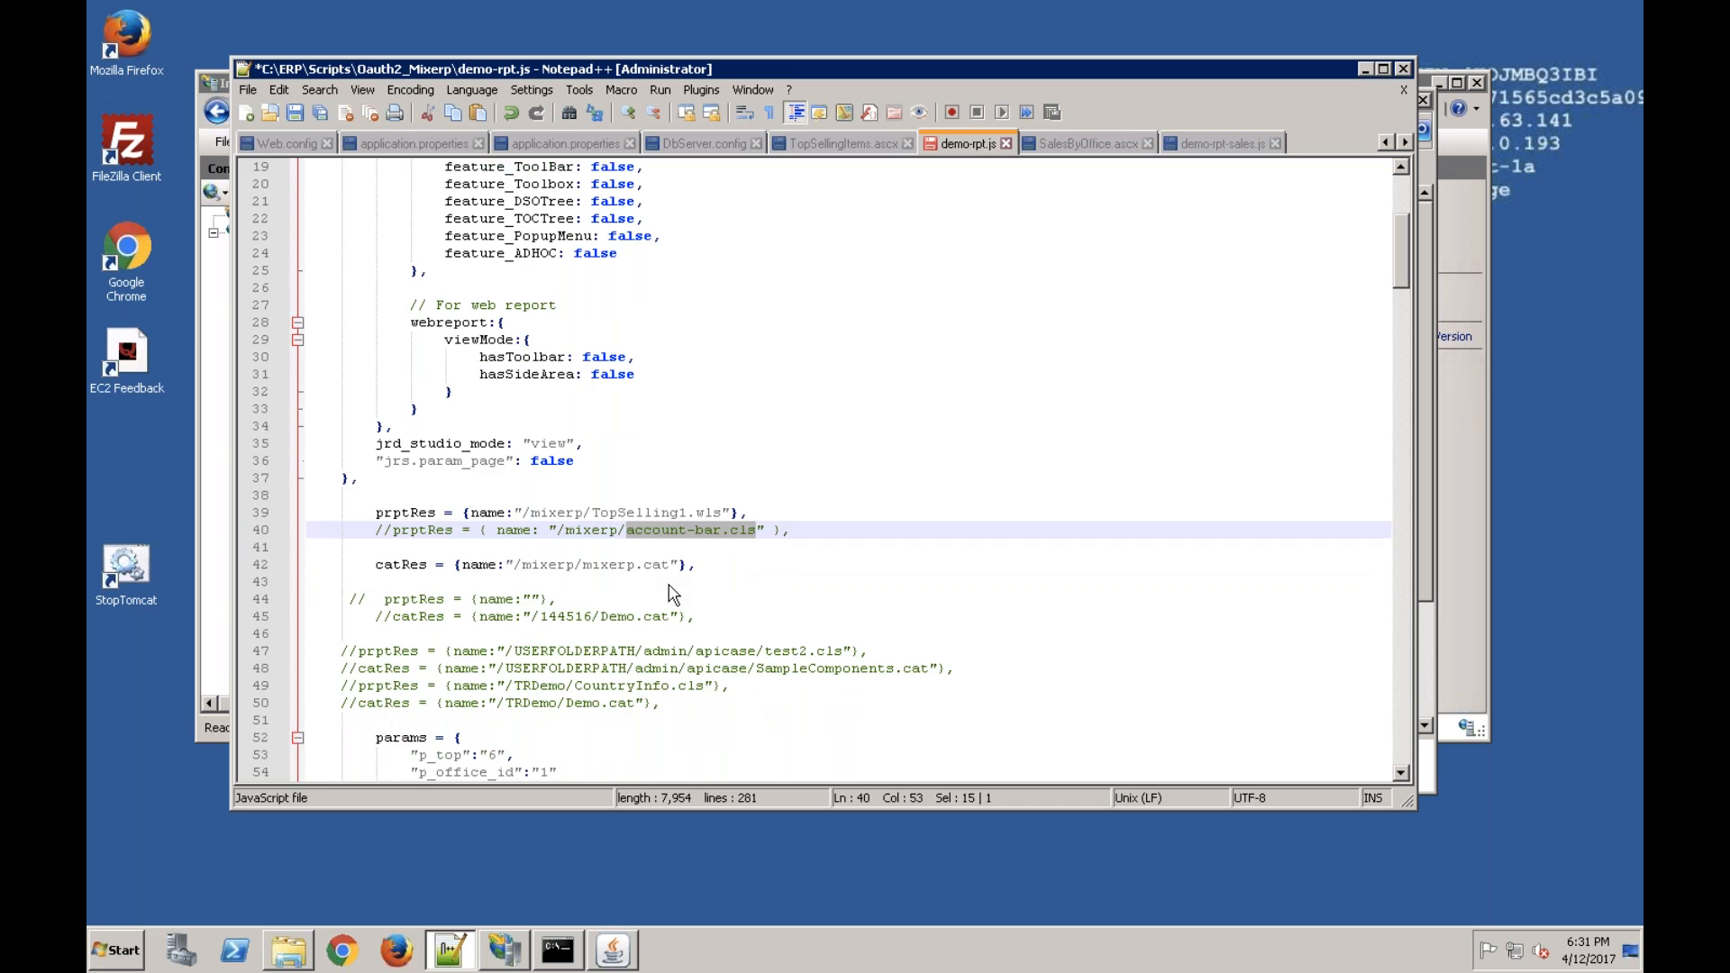
pyautogui.scroll(-2, 669, 595)
pyautogui.scroll(-1, 670, 596)
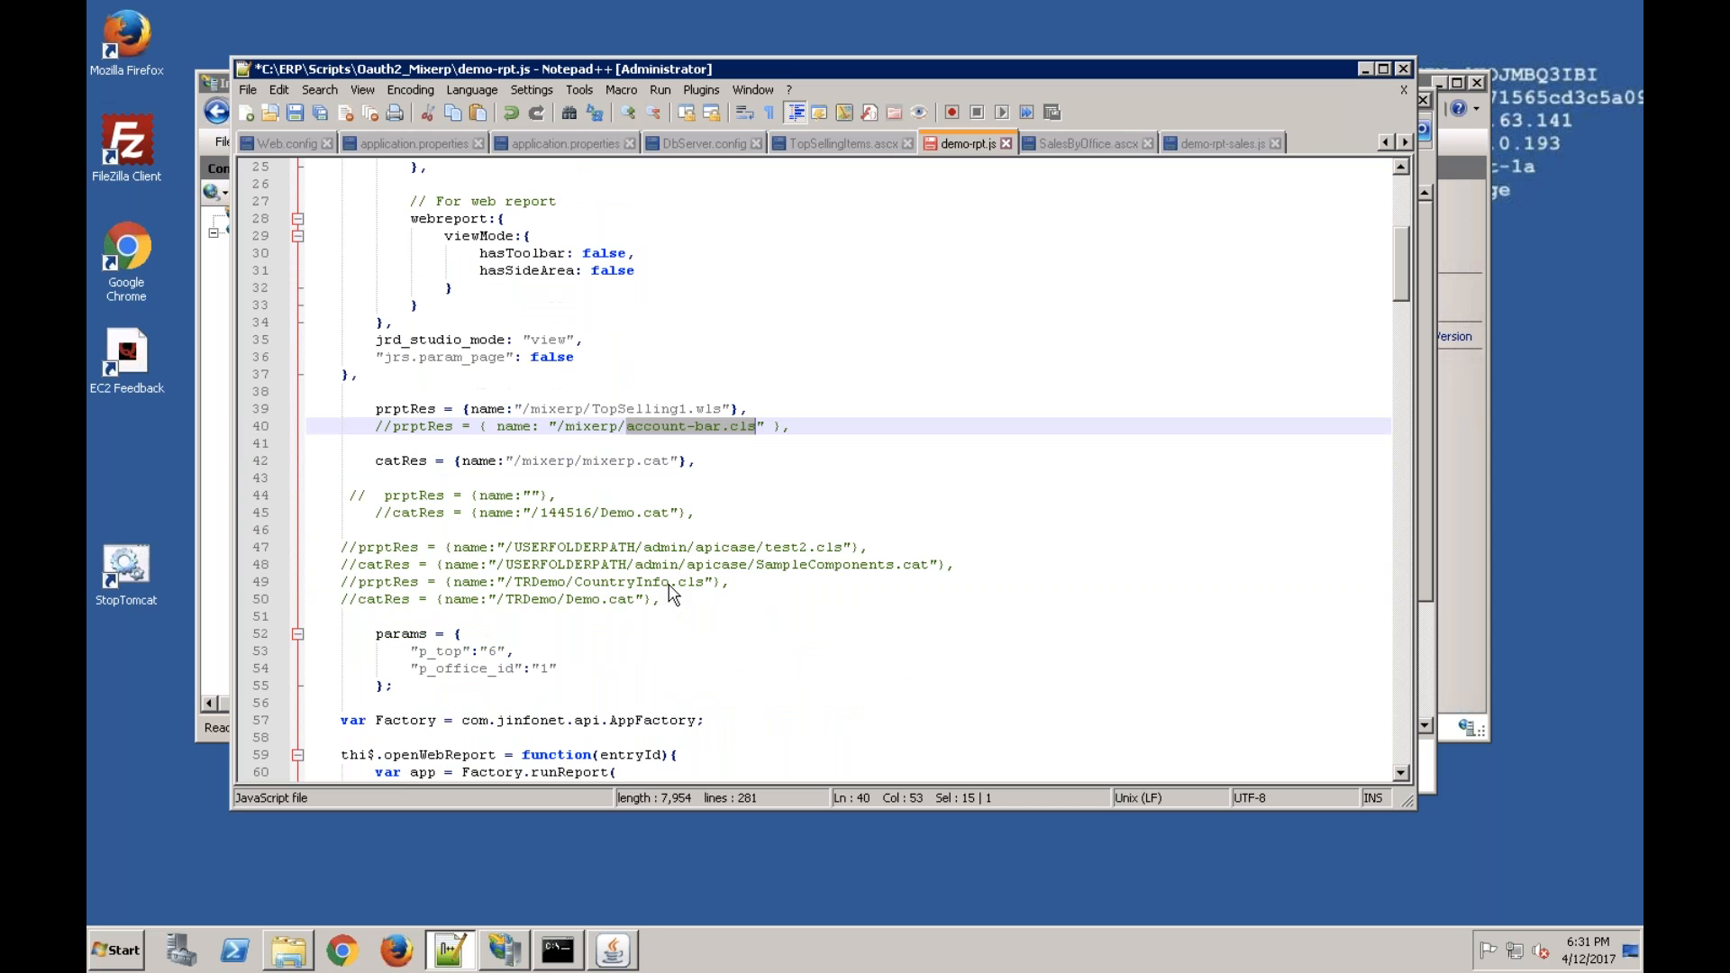
pyautogui.scroll(-1, 634, 584)
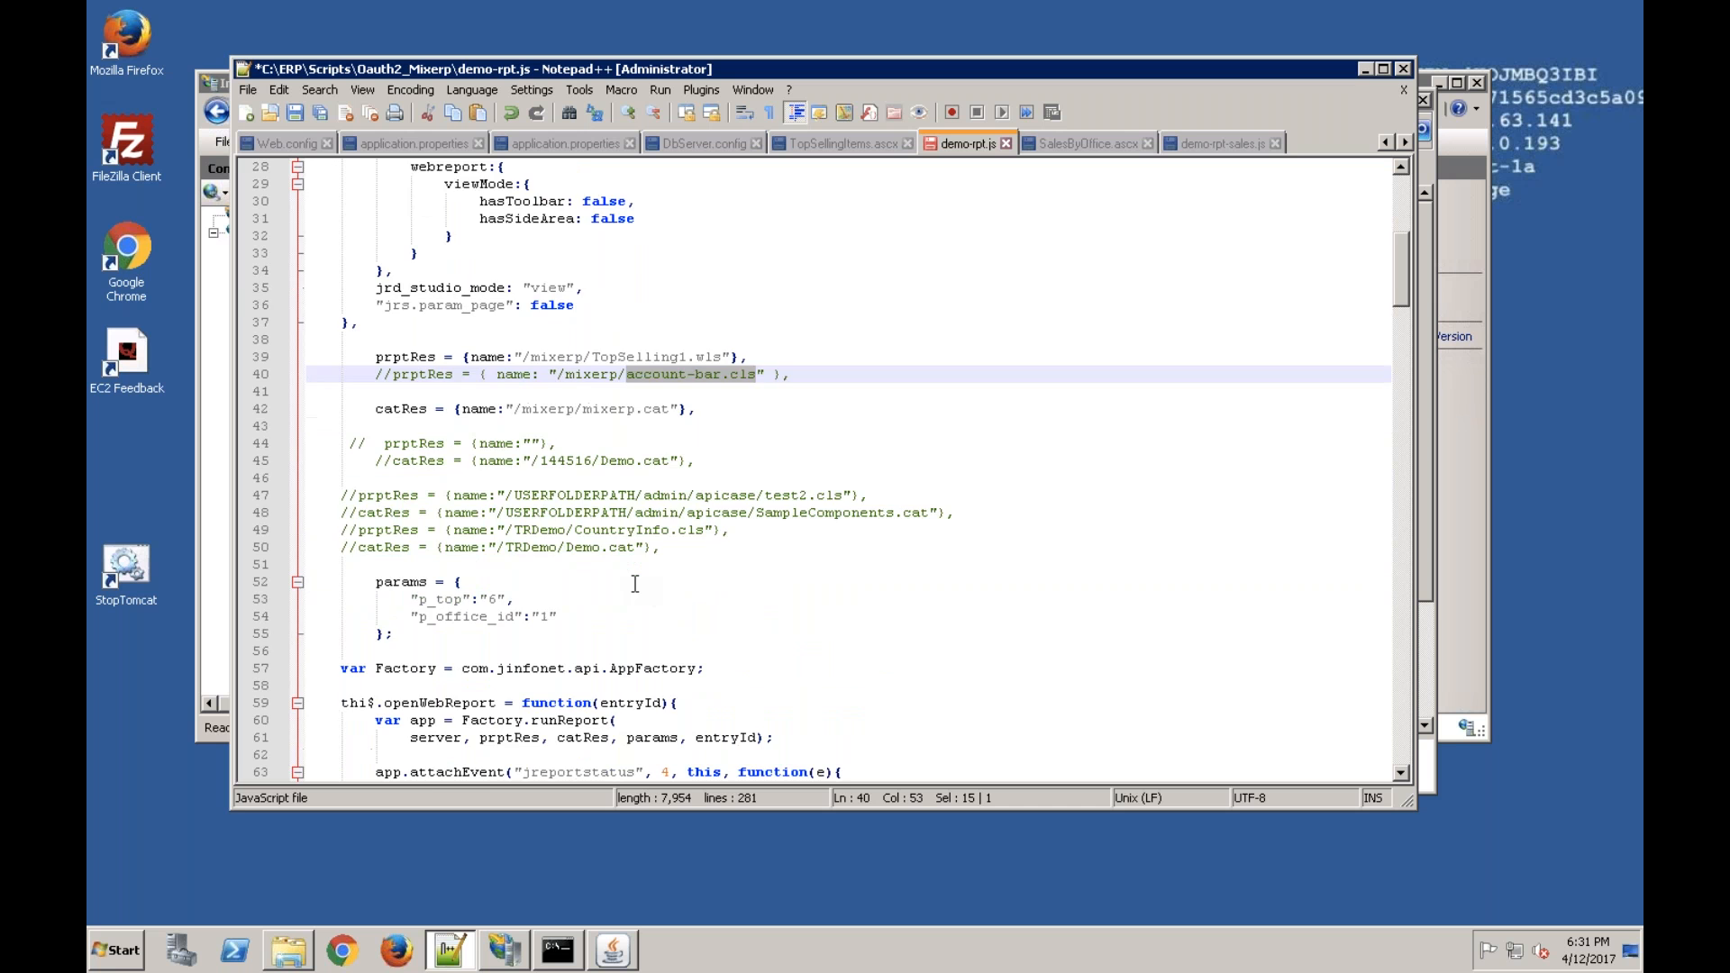
pyautogui.scroll(-1, 634, 584)
pyautogui.scroll(-1, 634, 585)
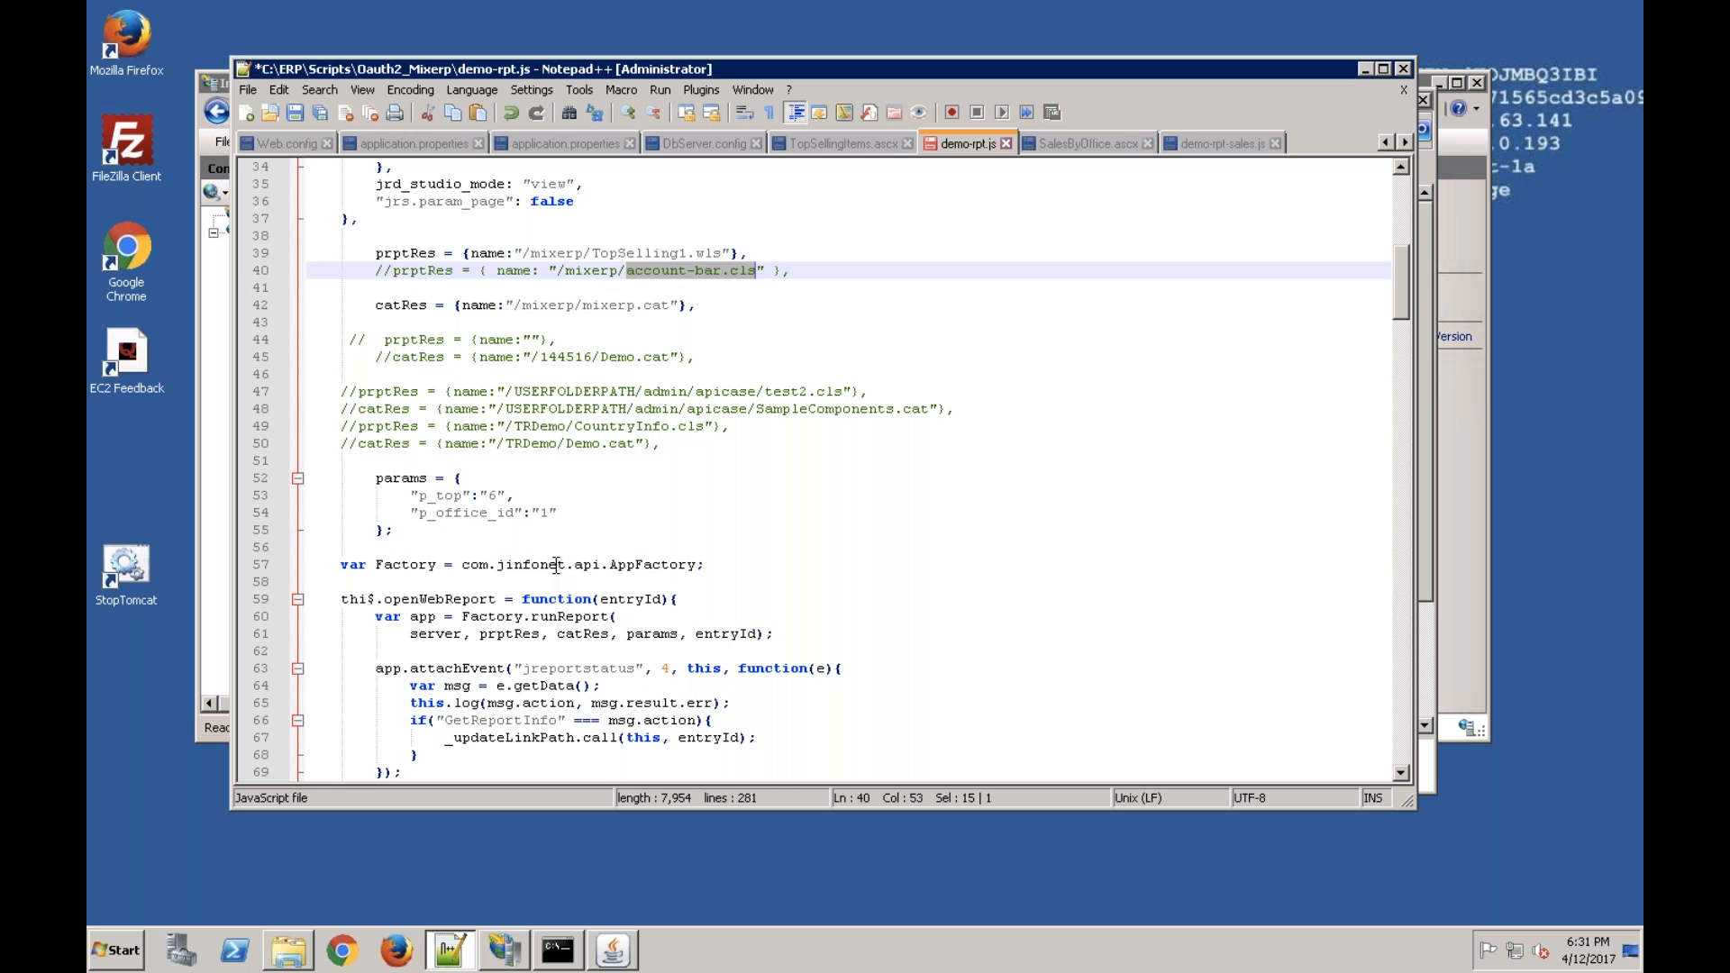
# - Inspect Factory, AppFactory, Factory.runReport and prptRes to trace the report resources into runReport
pyautogui.doubleClick(433, 564)
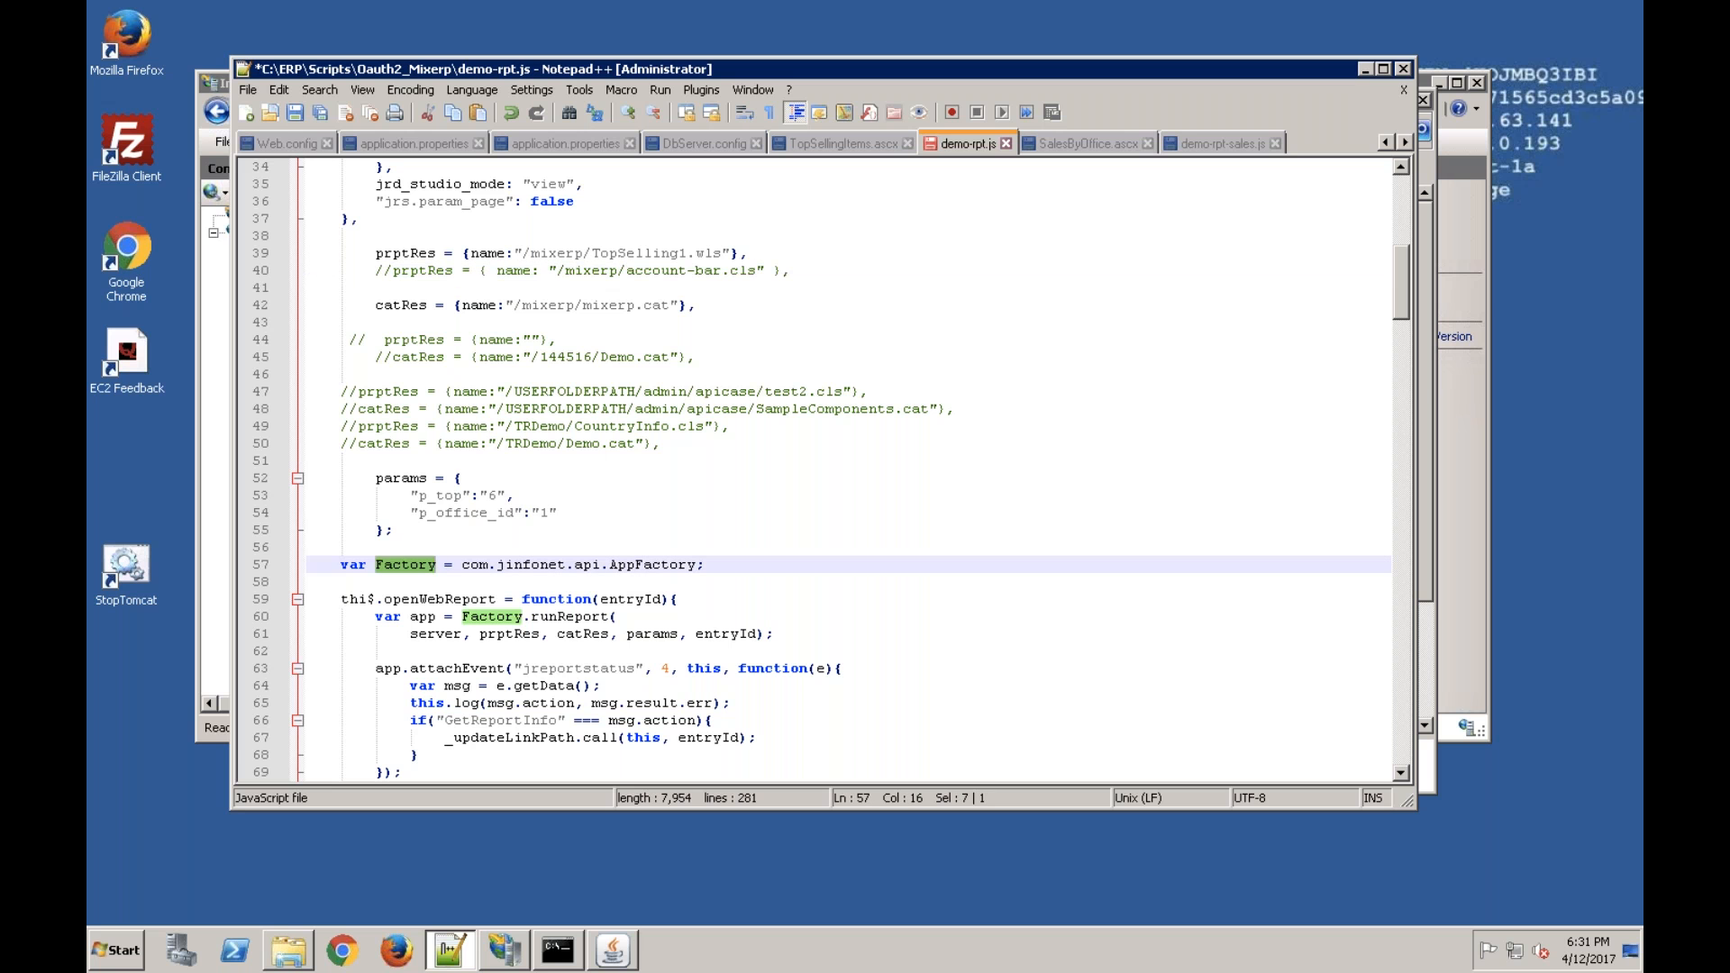
pyautogui.click(612, 565)
pyautogui.moveTo(608, 565); pyautogui.dragTo(695, 566)
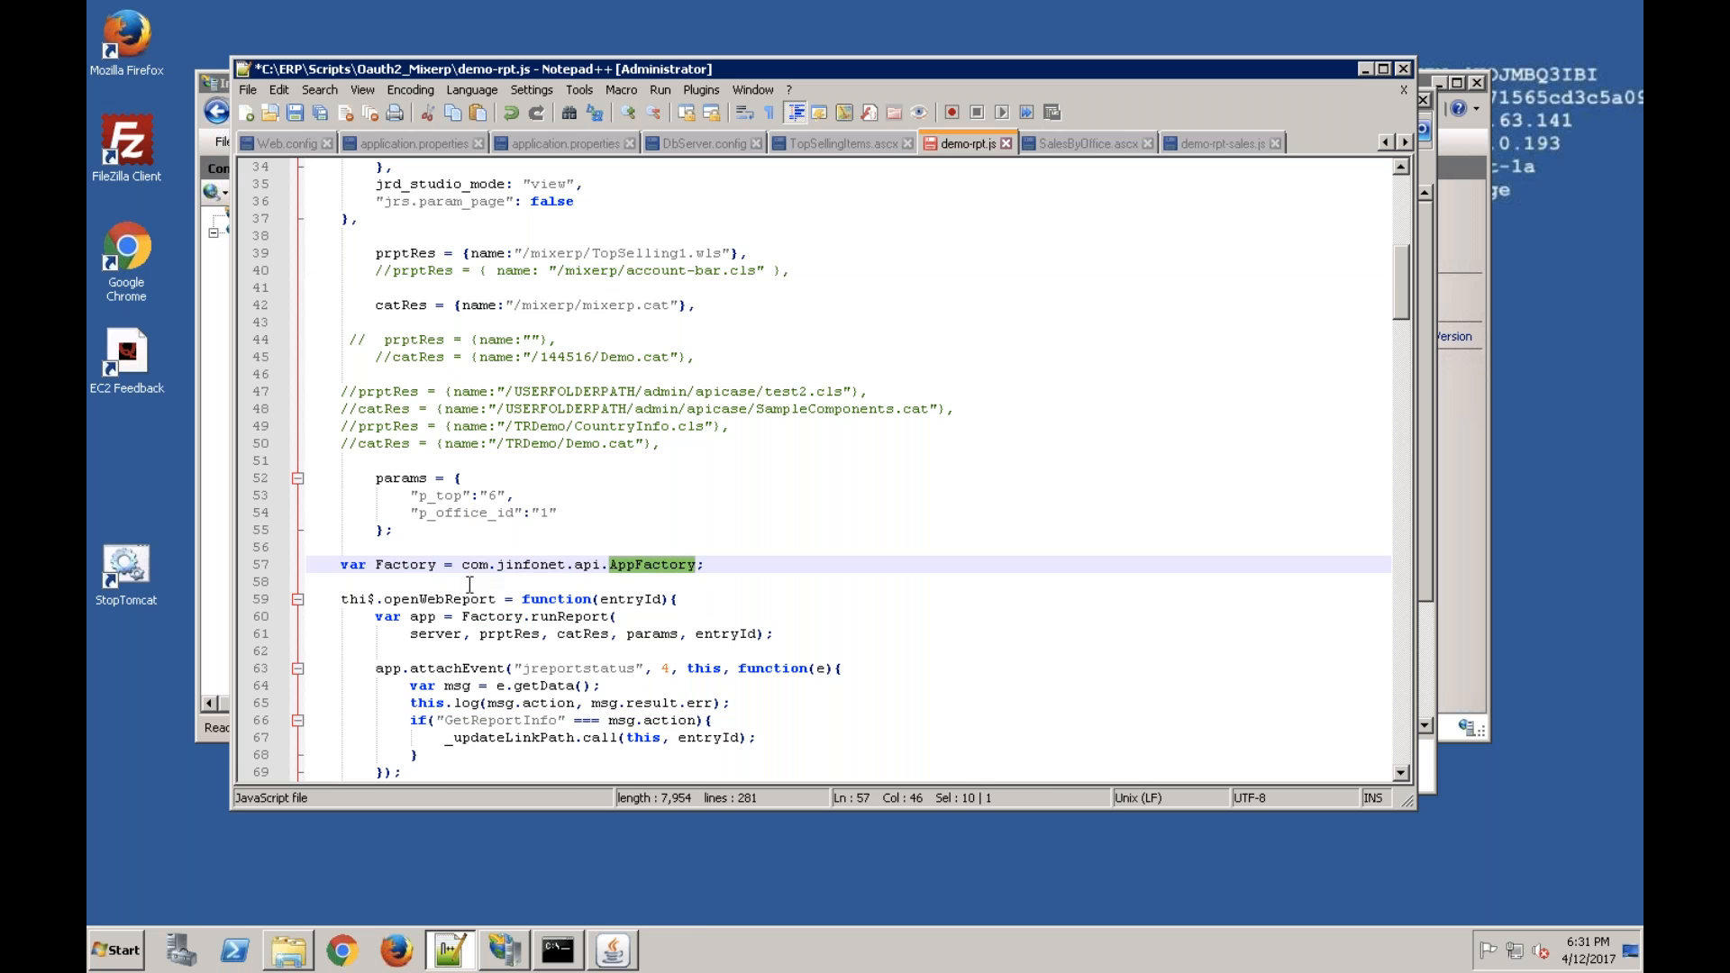
pyautogui.click(467, 619)
pyautogui.moveTo(467, 619); pyautogui.dragTo(613, 617)
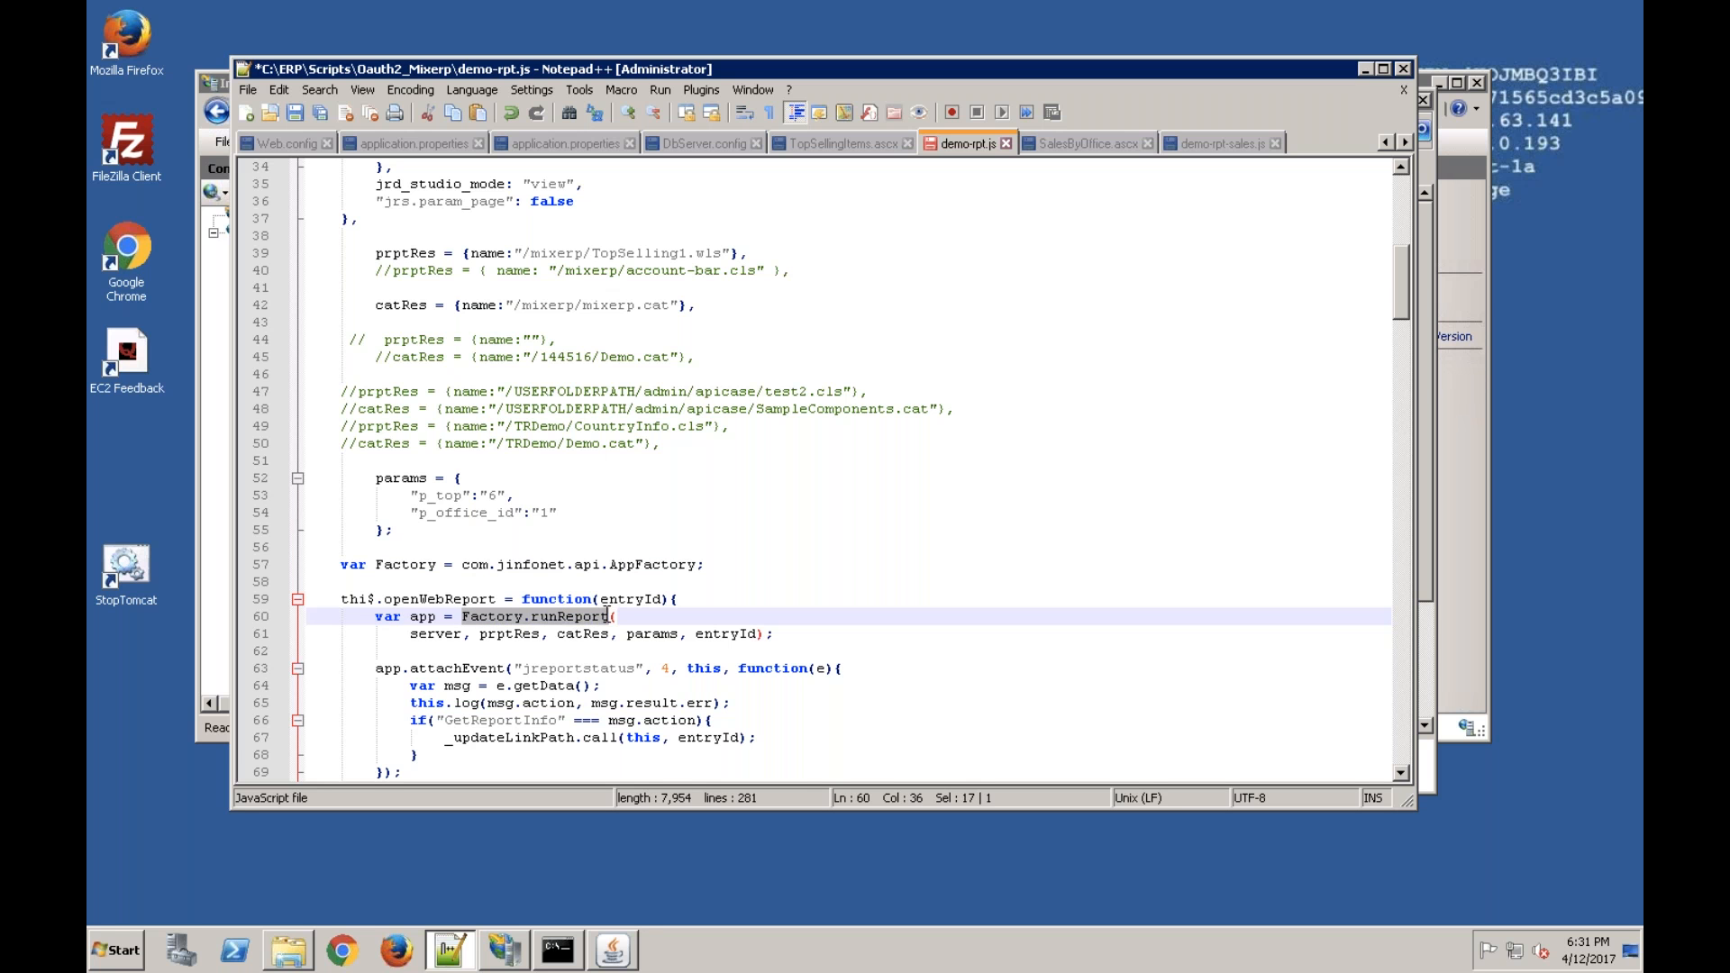
pyautogui.doubleClick(436, 634)
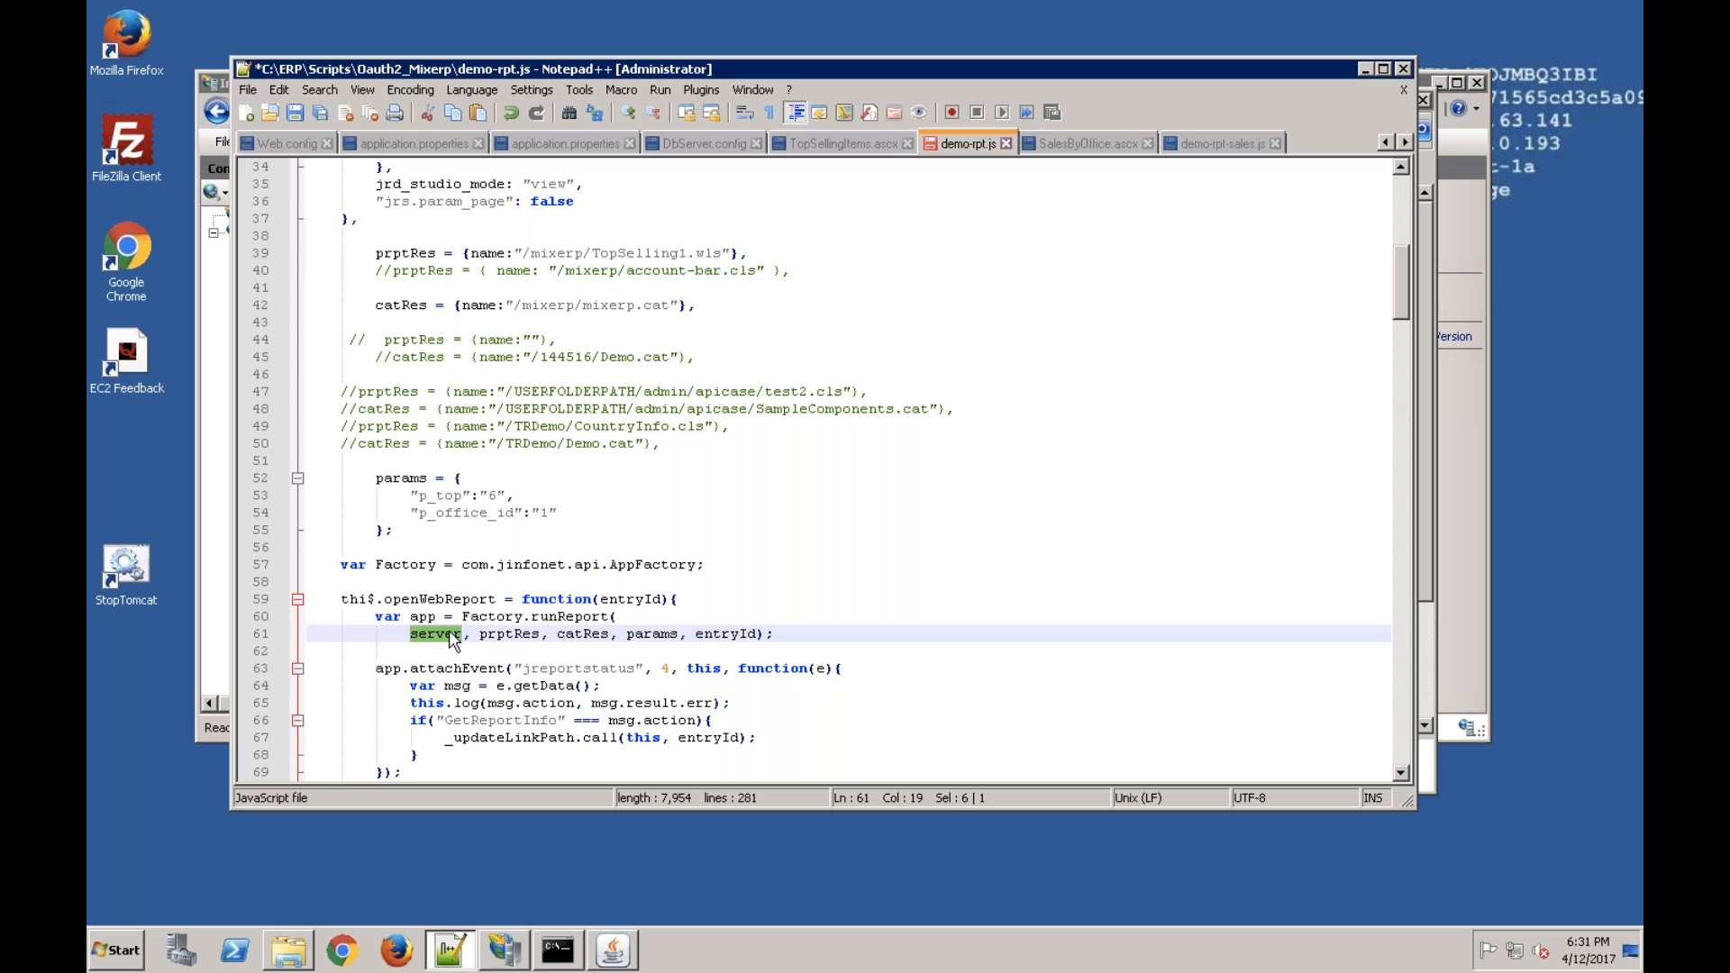
pyautogui.doubleClick(508, 634)
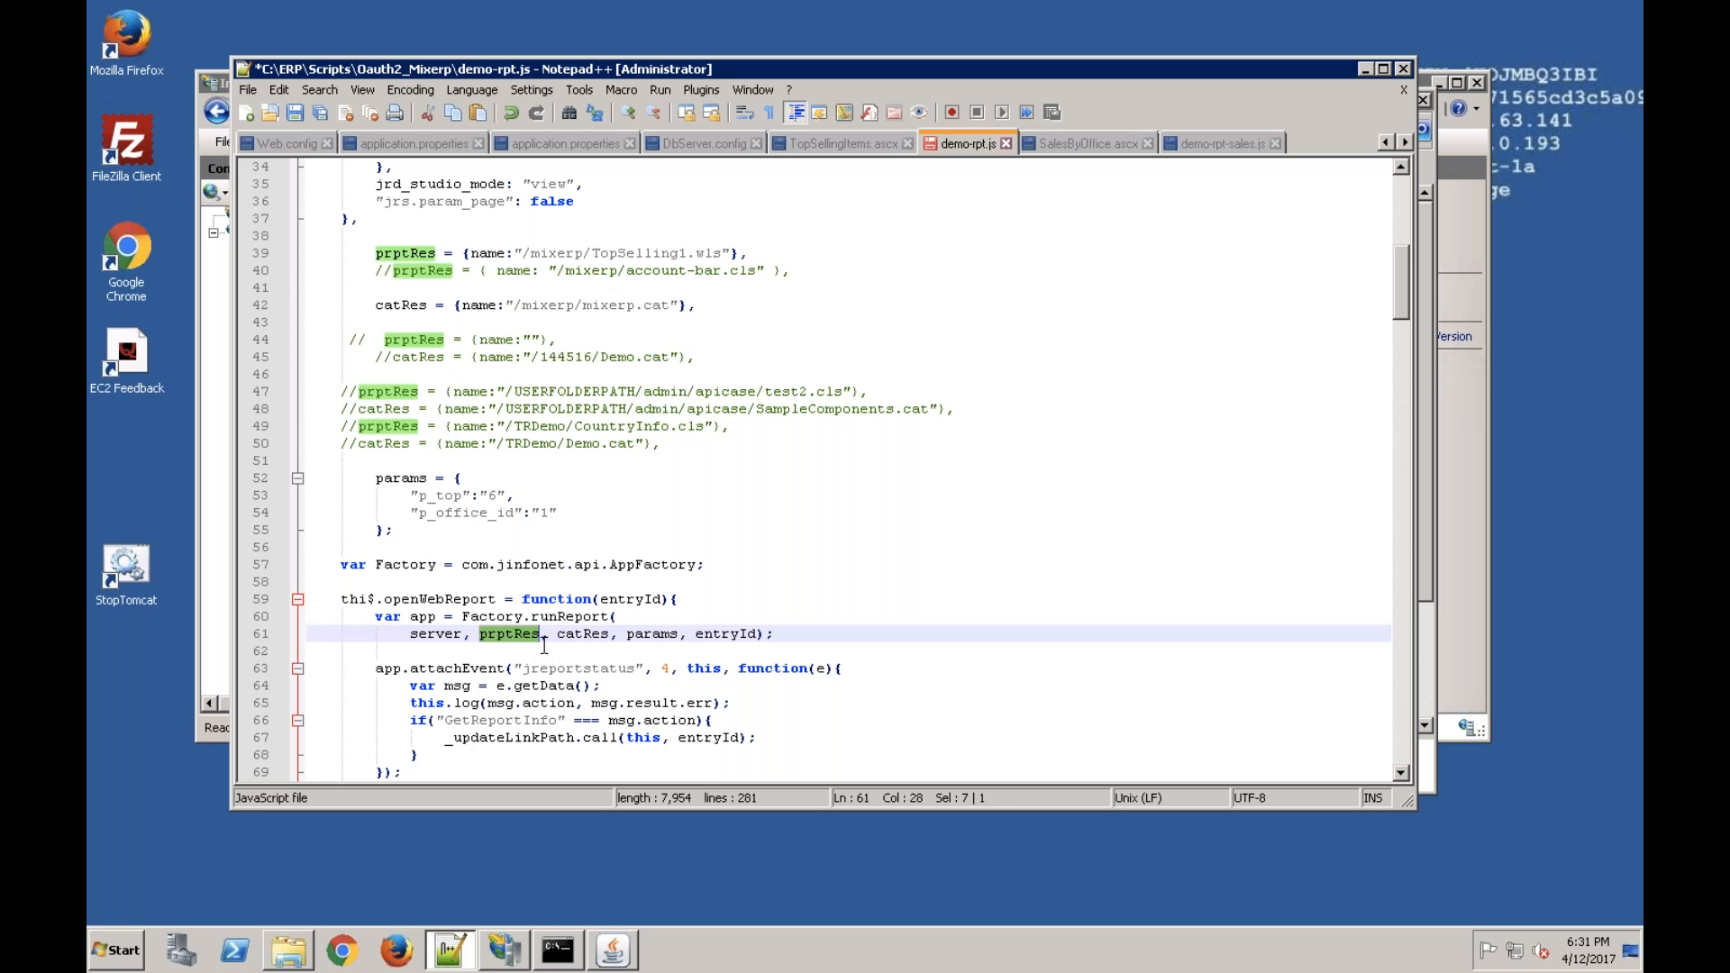
# - Save the edited demo-rpt.js with the TopSelling1.wls resource active
pyautogui.click(557, 373)
pyautogui.scroll(4, 557, 366)
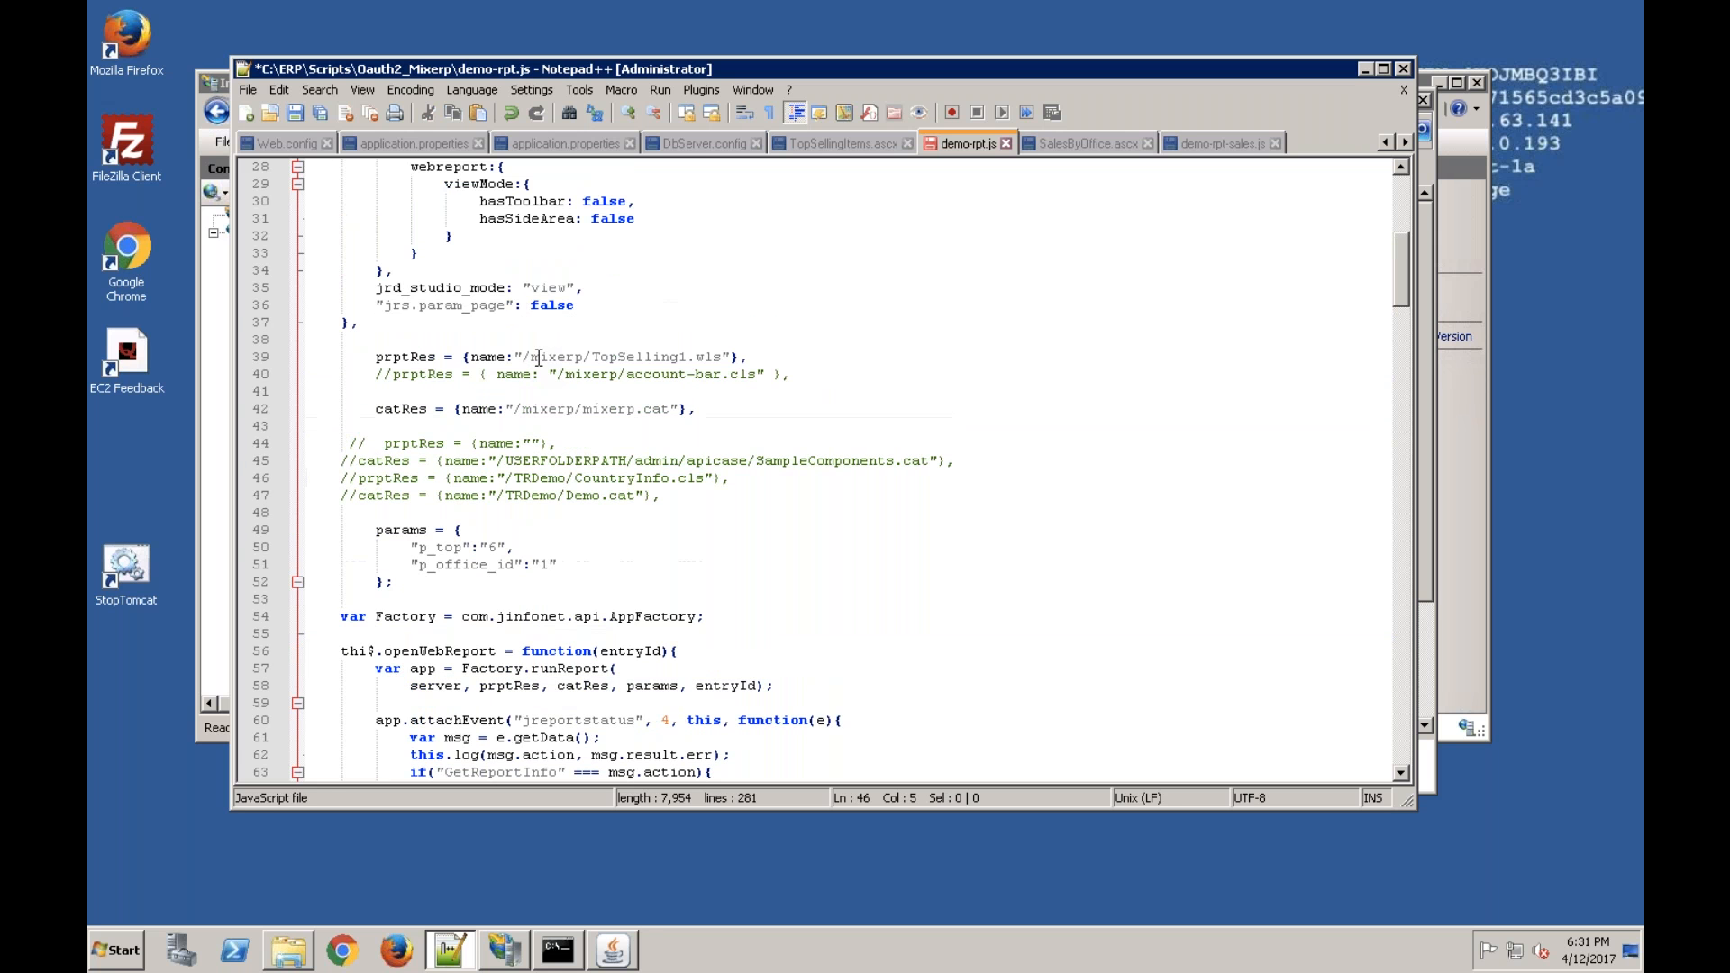
pyautogui.scroll(-2, 541, 362)
pyautogui.scroll(1, 537, 358)
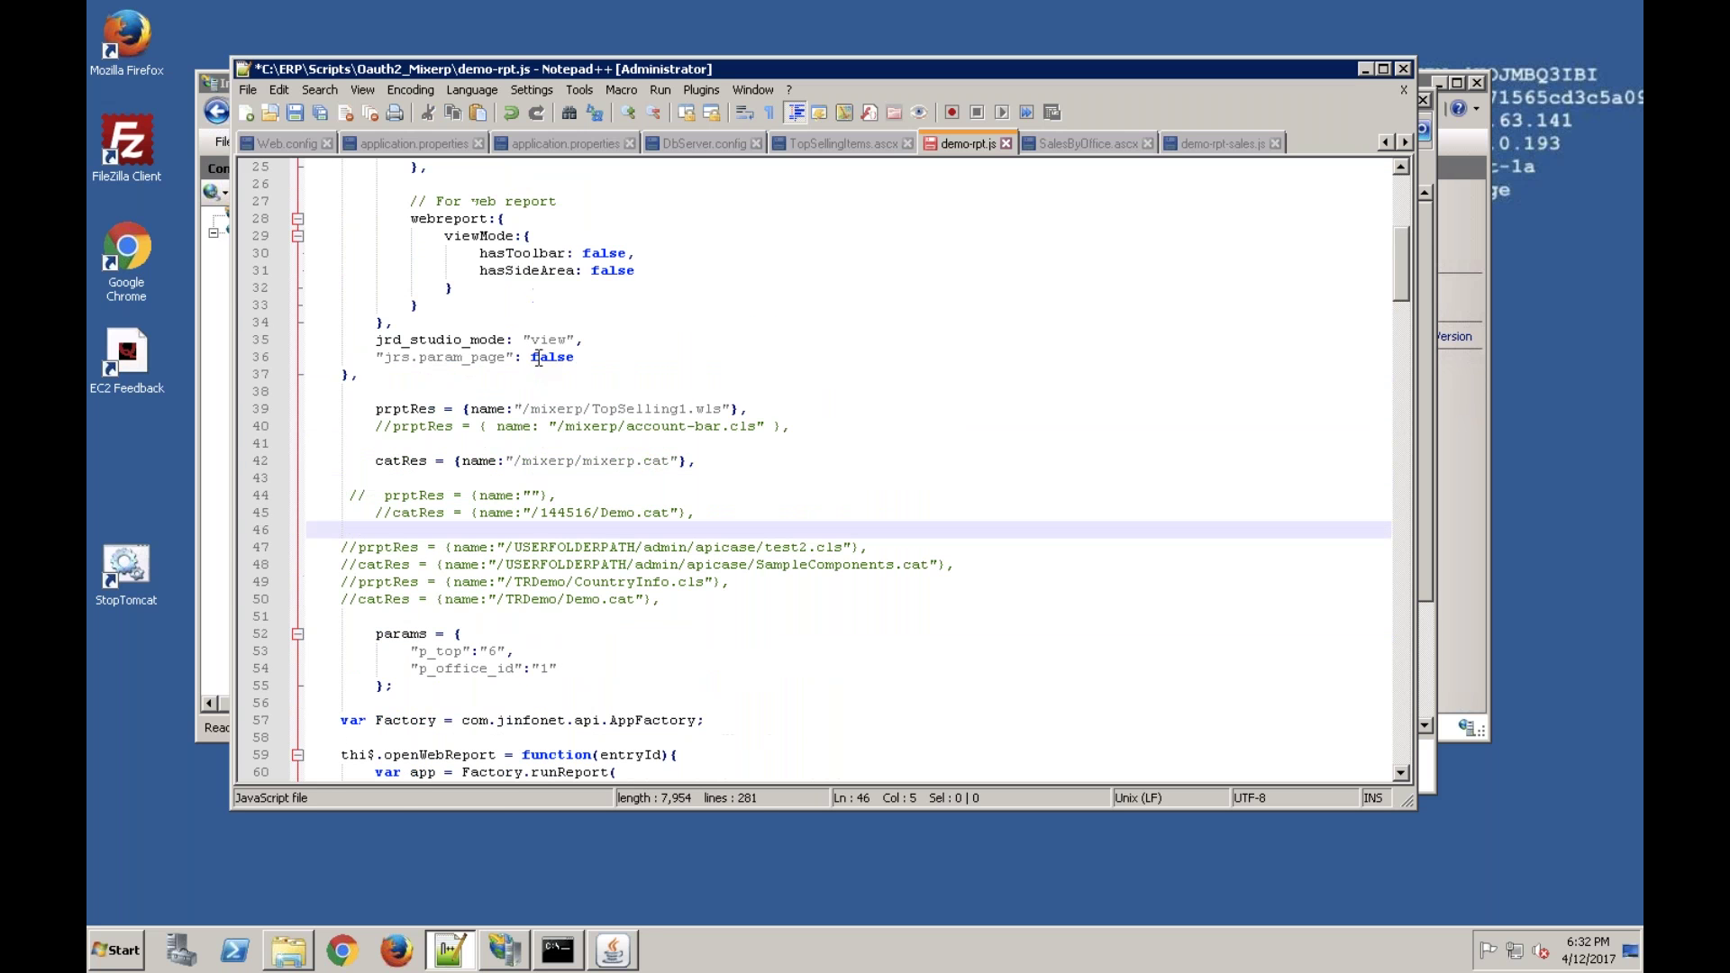
pyautogui.click(297, 115)
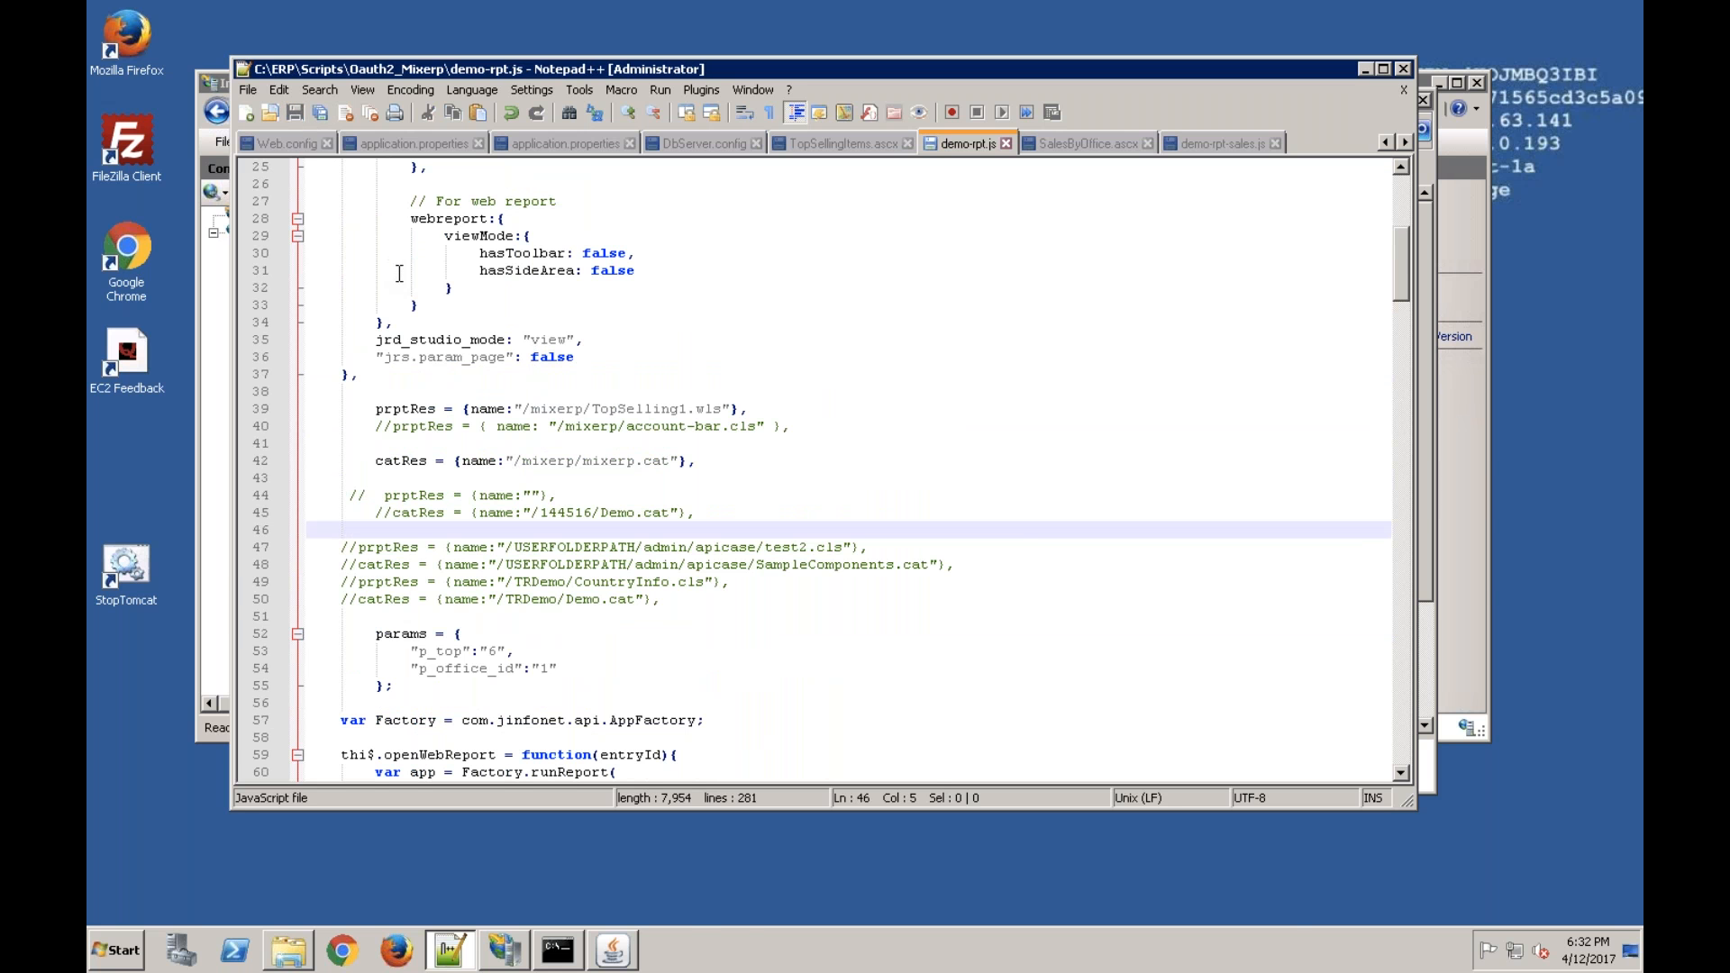
# - Reload the MixERP Top Selling Items page in Safari to show the updated report
pyautogui.press('super+Tab')
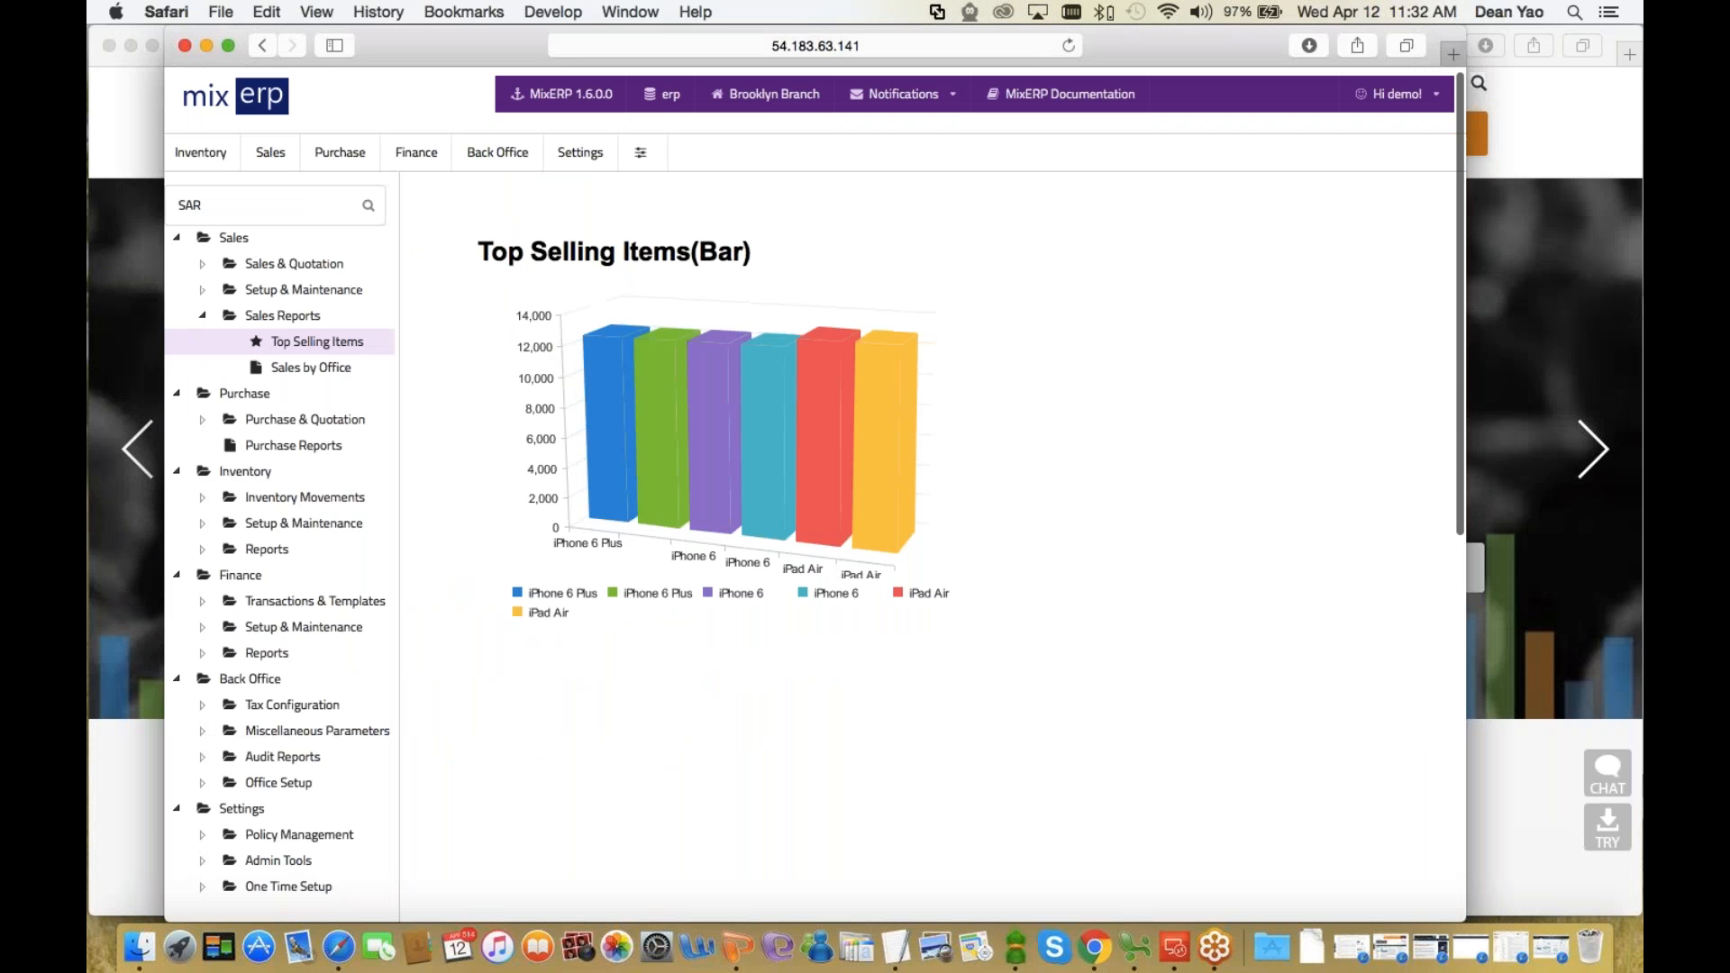
pyautogui.click(1072, 44)
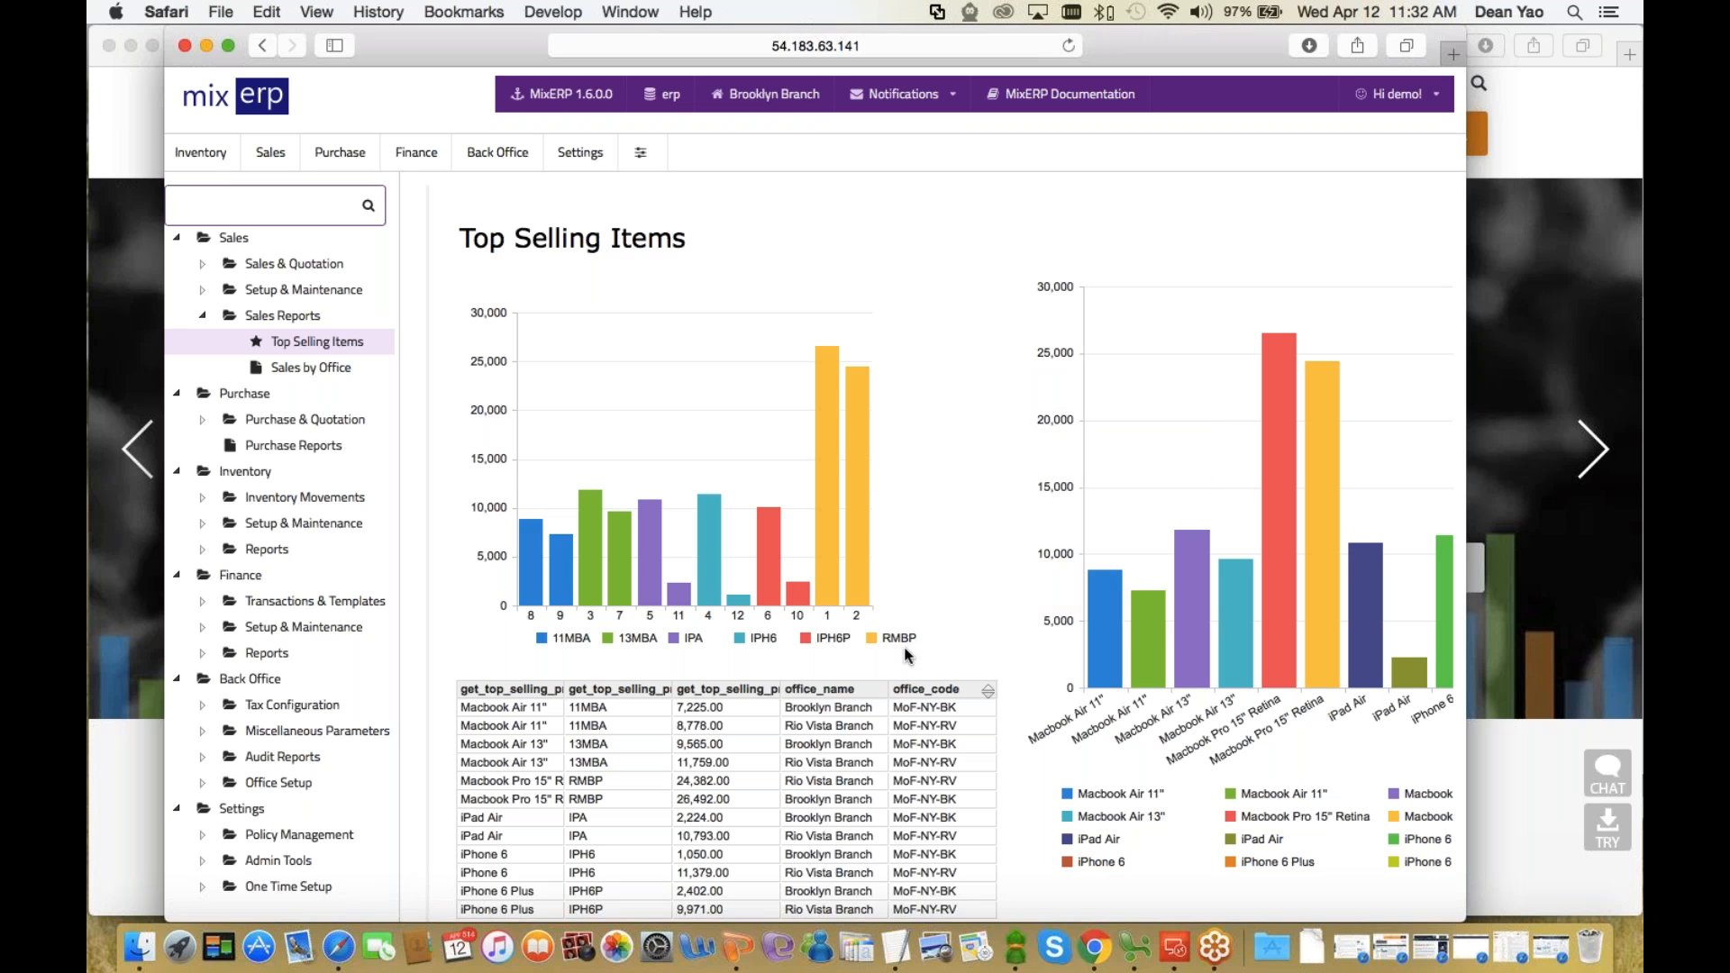
# - Change line 39's prptRes from TopSelling1.wls to TopSelling2.wls, save, and return to Safari
pyautogui.press('super+Tab')
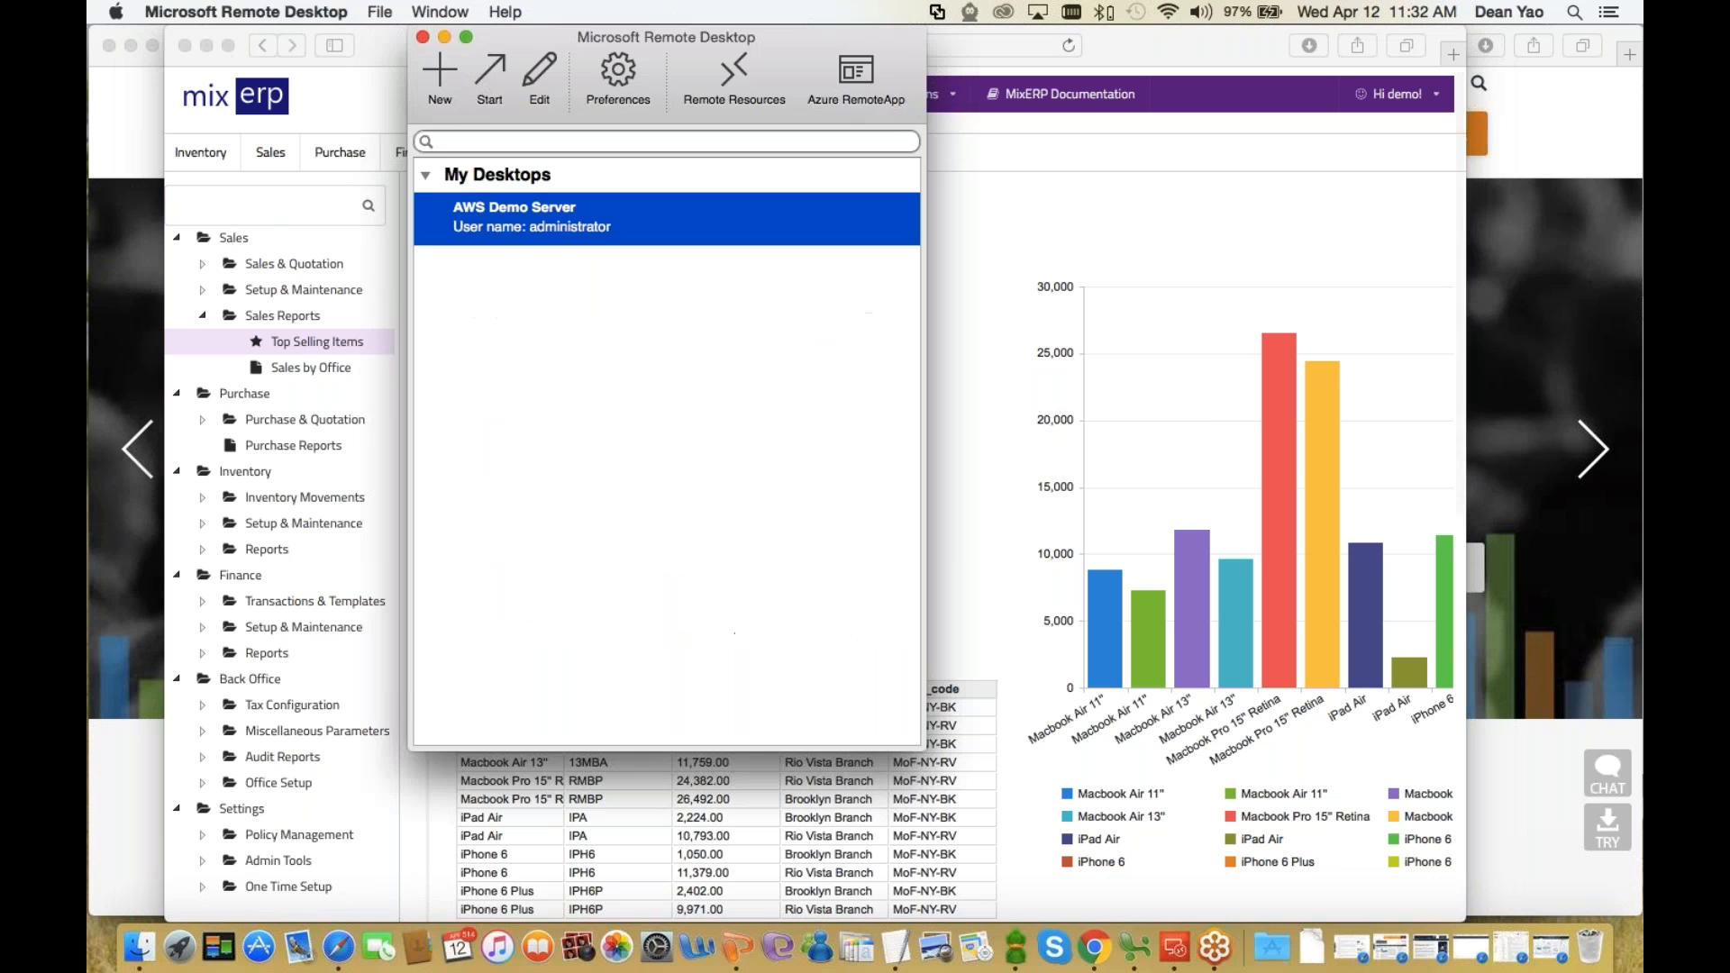
pyautogui.hotkey('ctrl', 'Right')
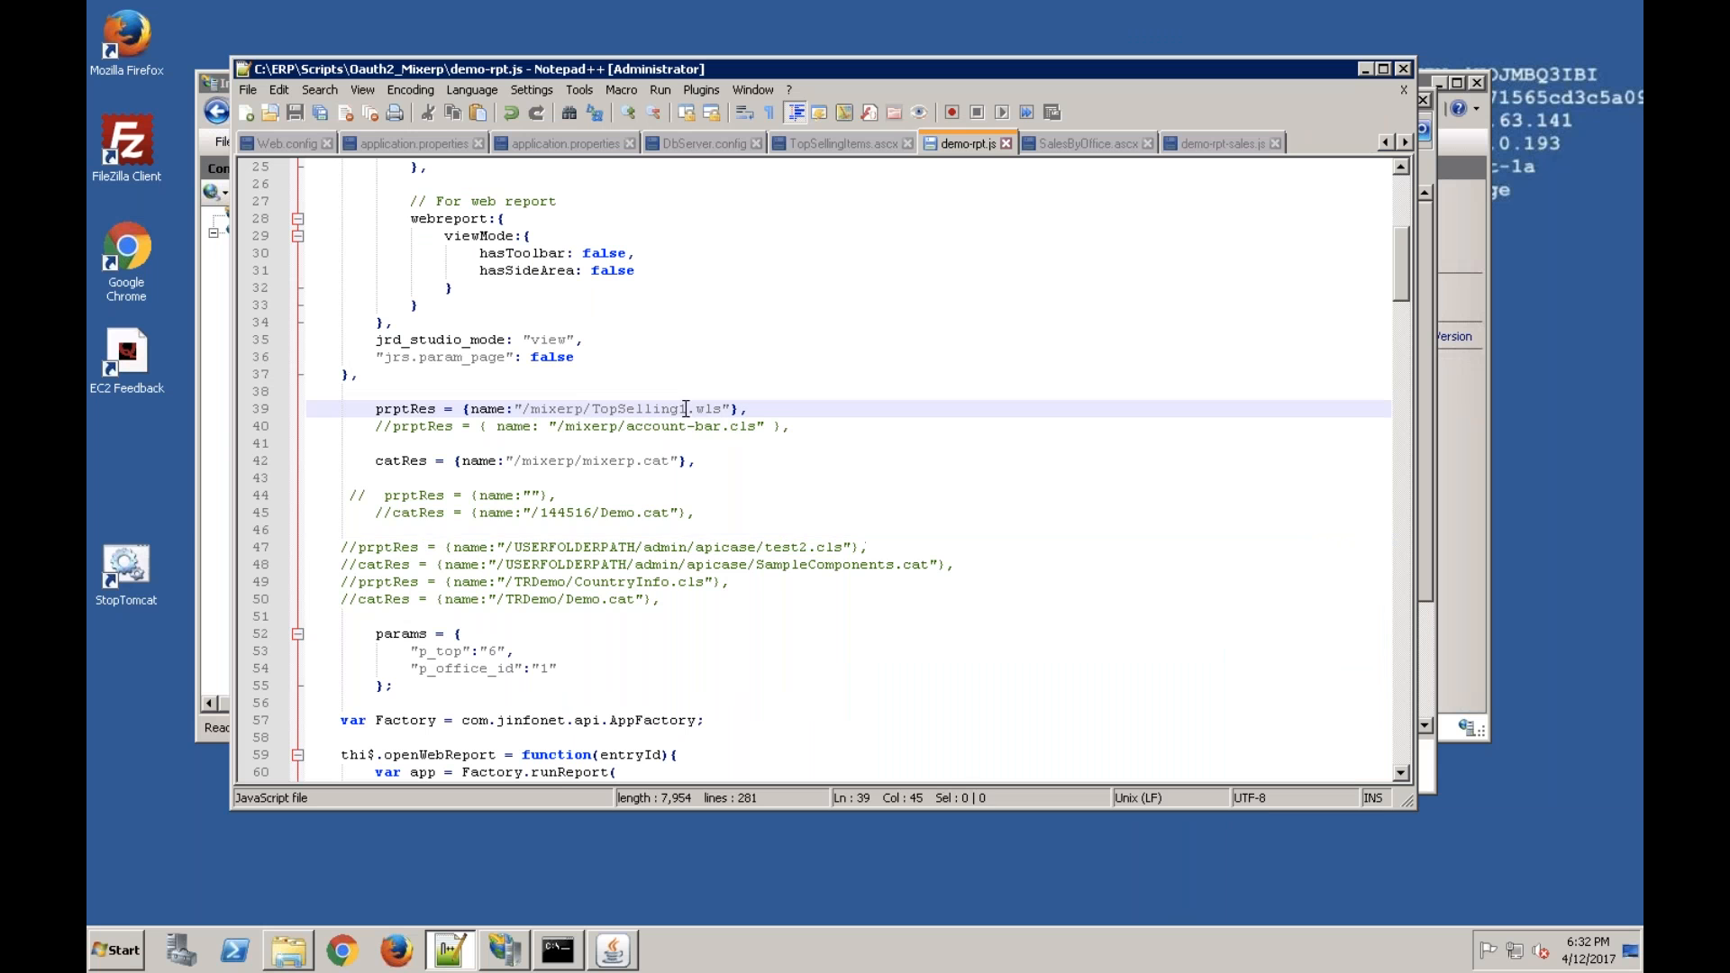
pyautogui.click(698, 408)
pyautogui.press('BackSpace')
pyautogui.write('2')
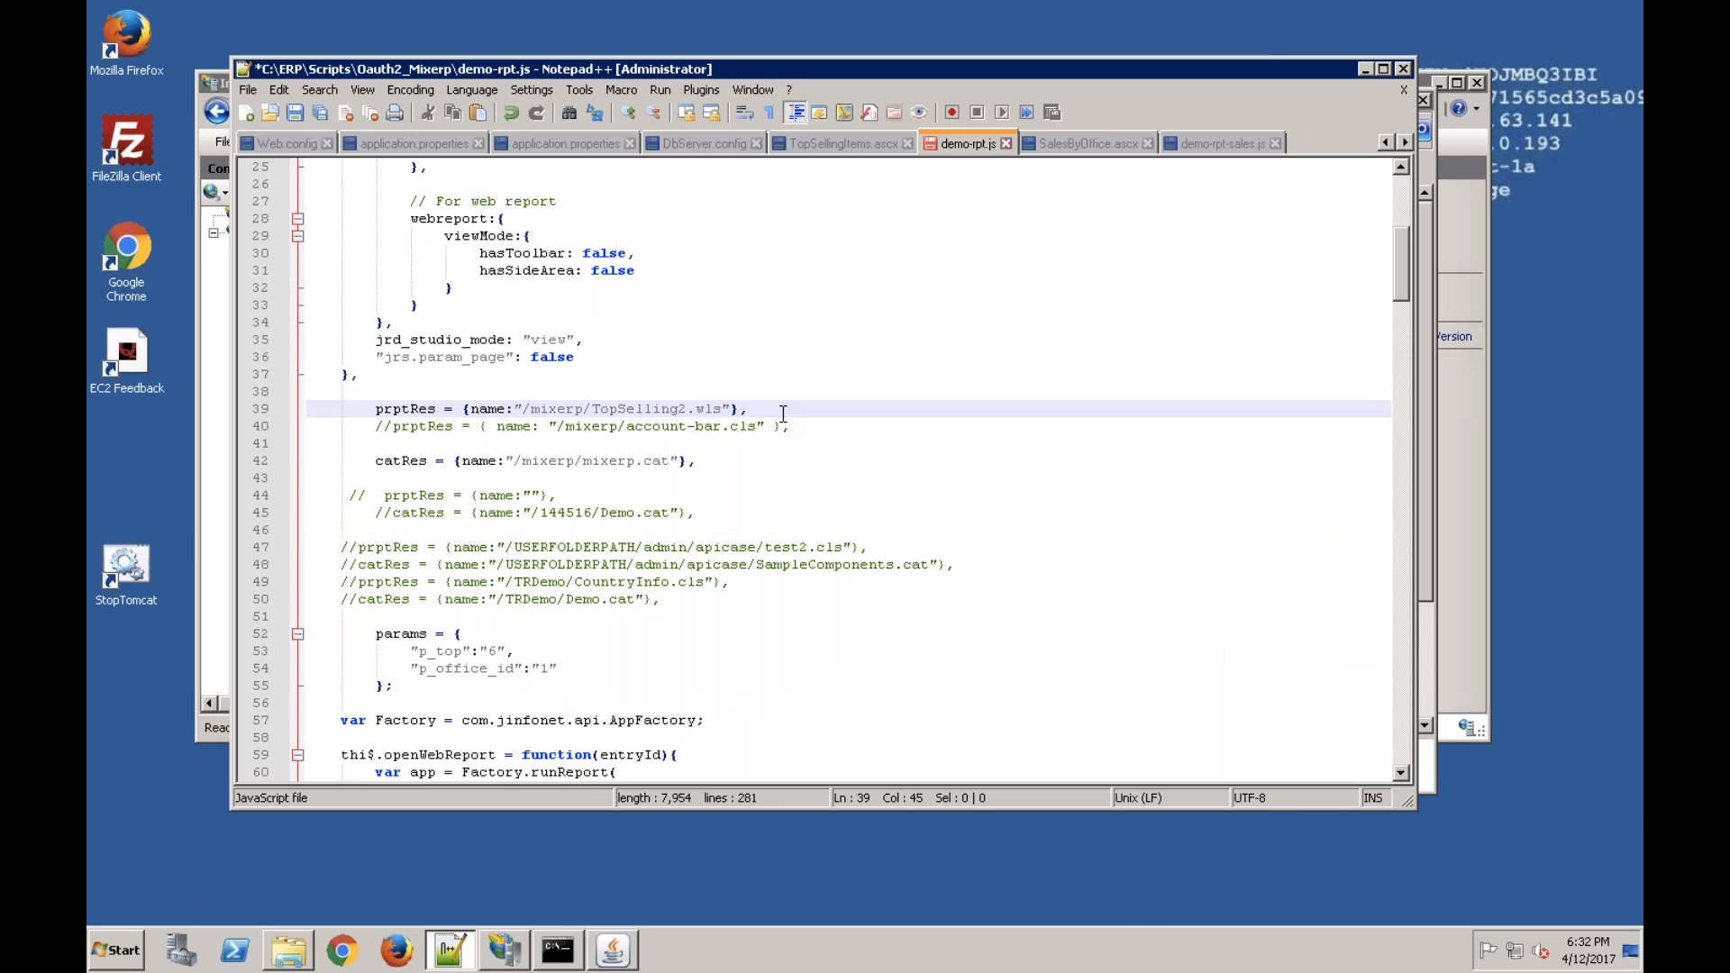
pyautogui.click(291, 117)
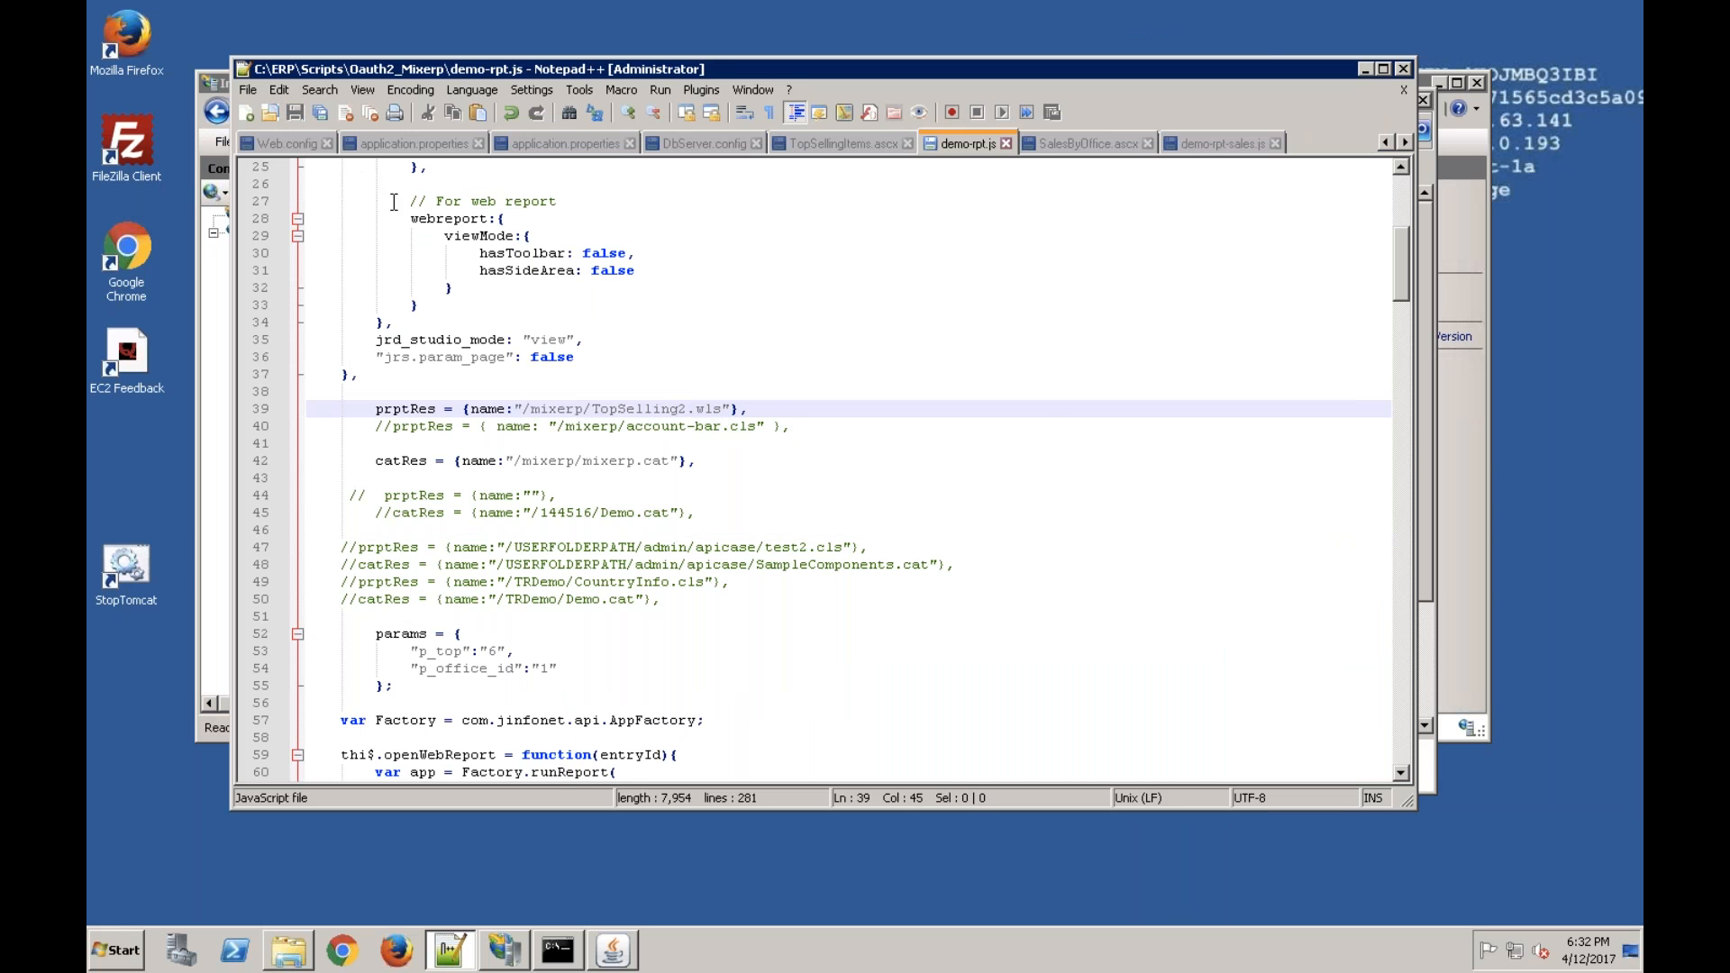
pyautogui.press('super+Tab')
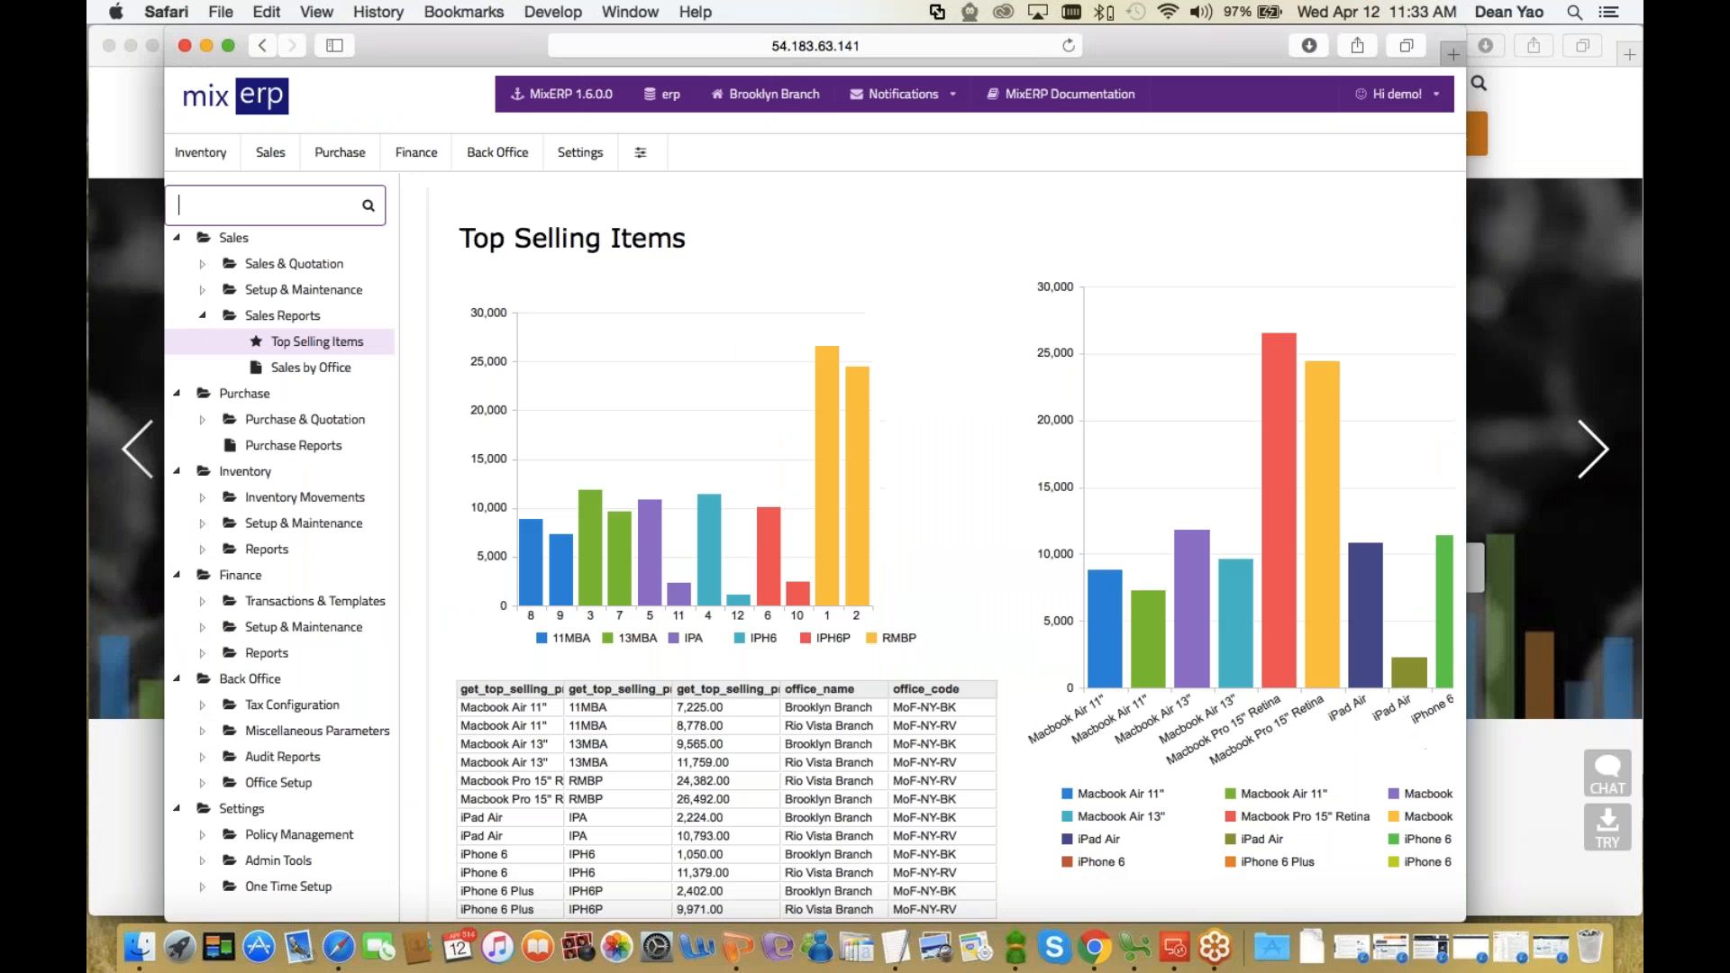
# - Reload the report, then set hasToolbar on line 30 to true, save, and return to Safari
pyautogui.click(1070, 46)
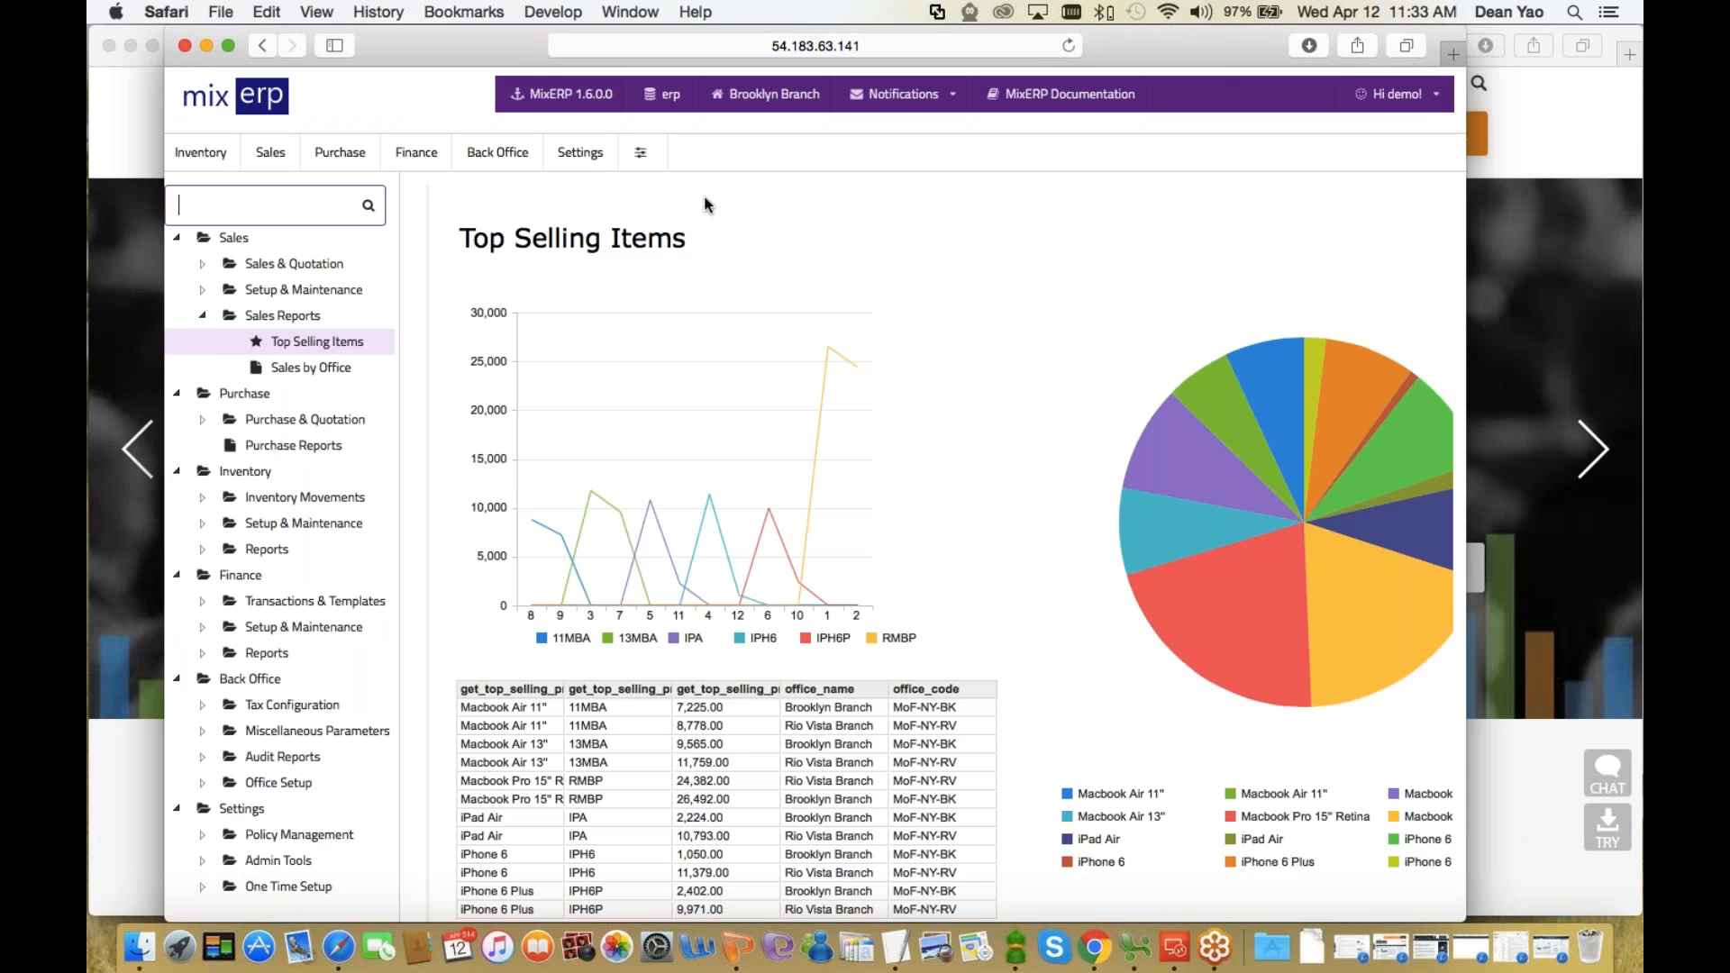
pyautogui.press('super+Tab')
pyautogui.press('super+Tab')
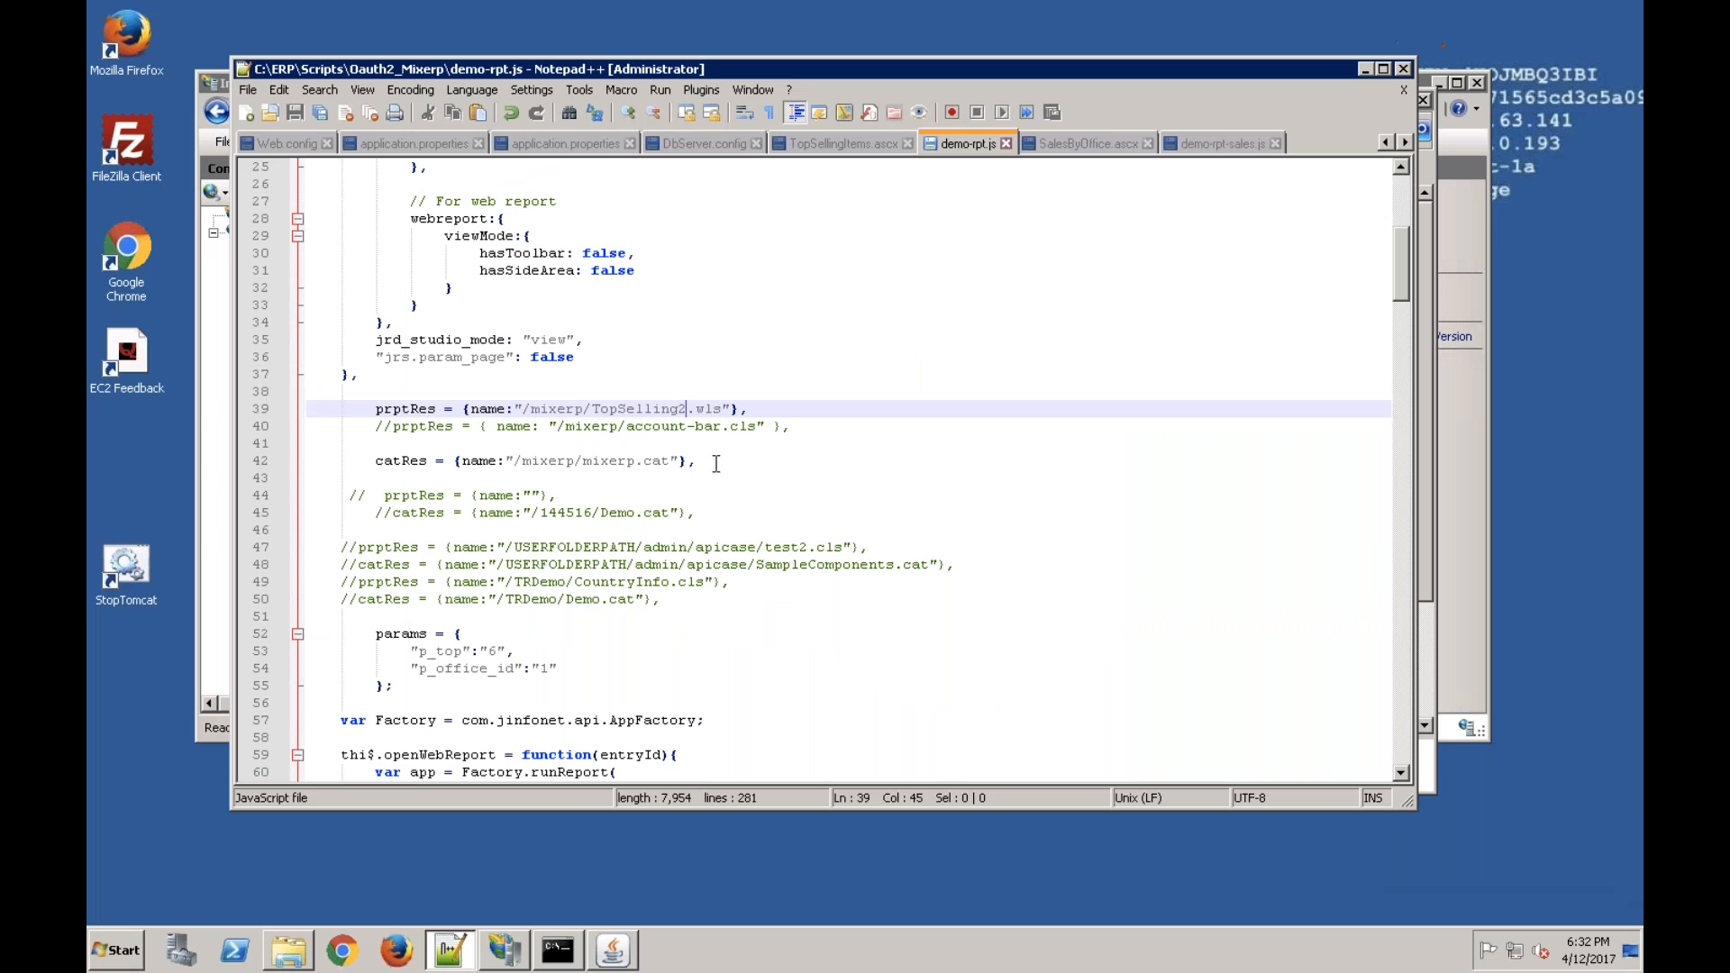
pyautogui.doubleClick(605, 253)
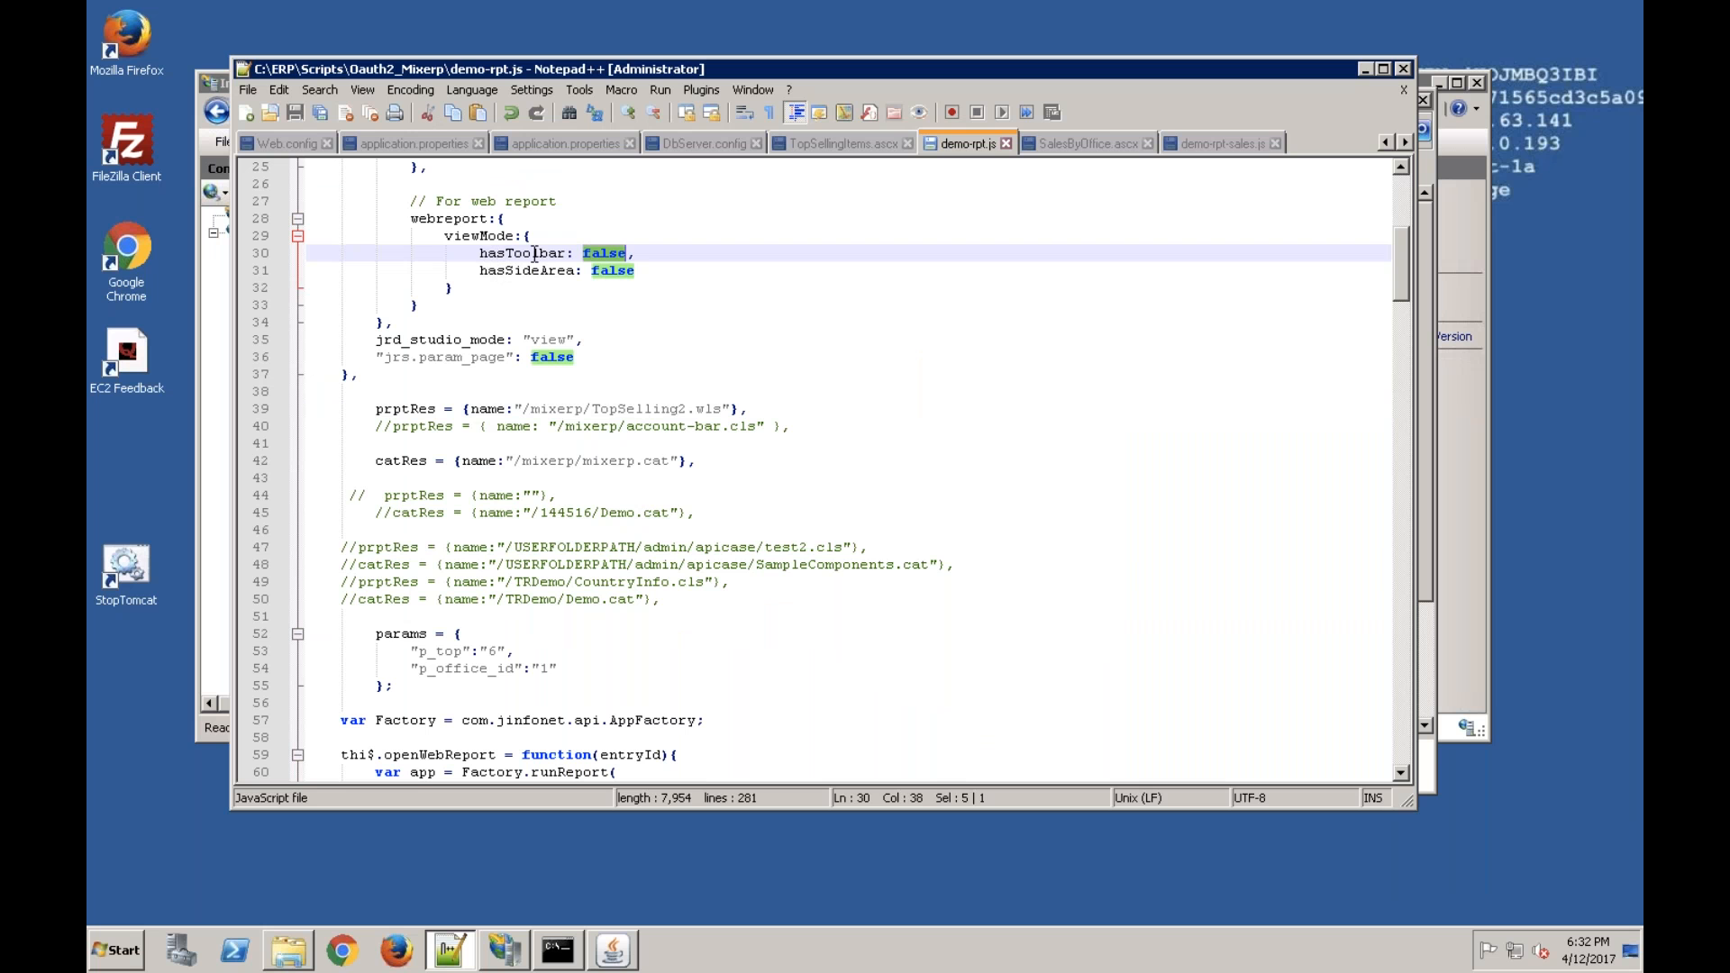
pyautogui.write('true')
pyautogui.press('Right')
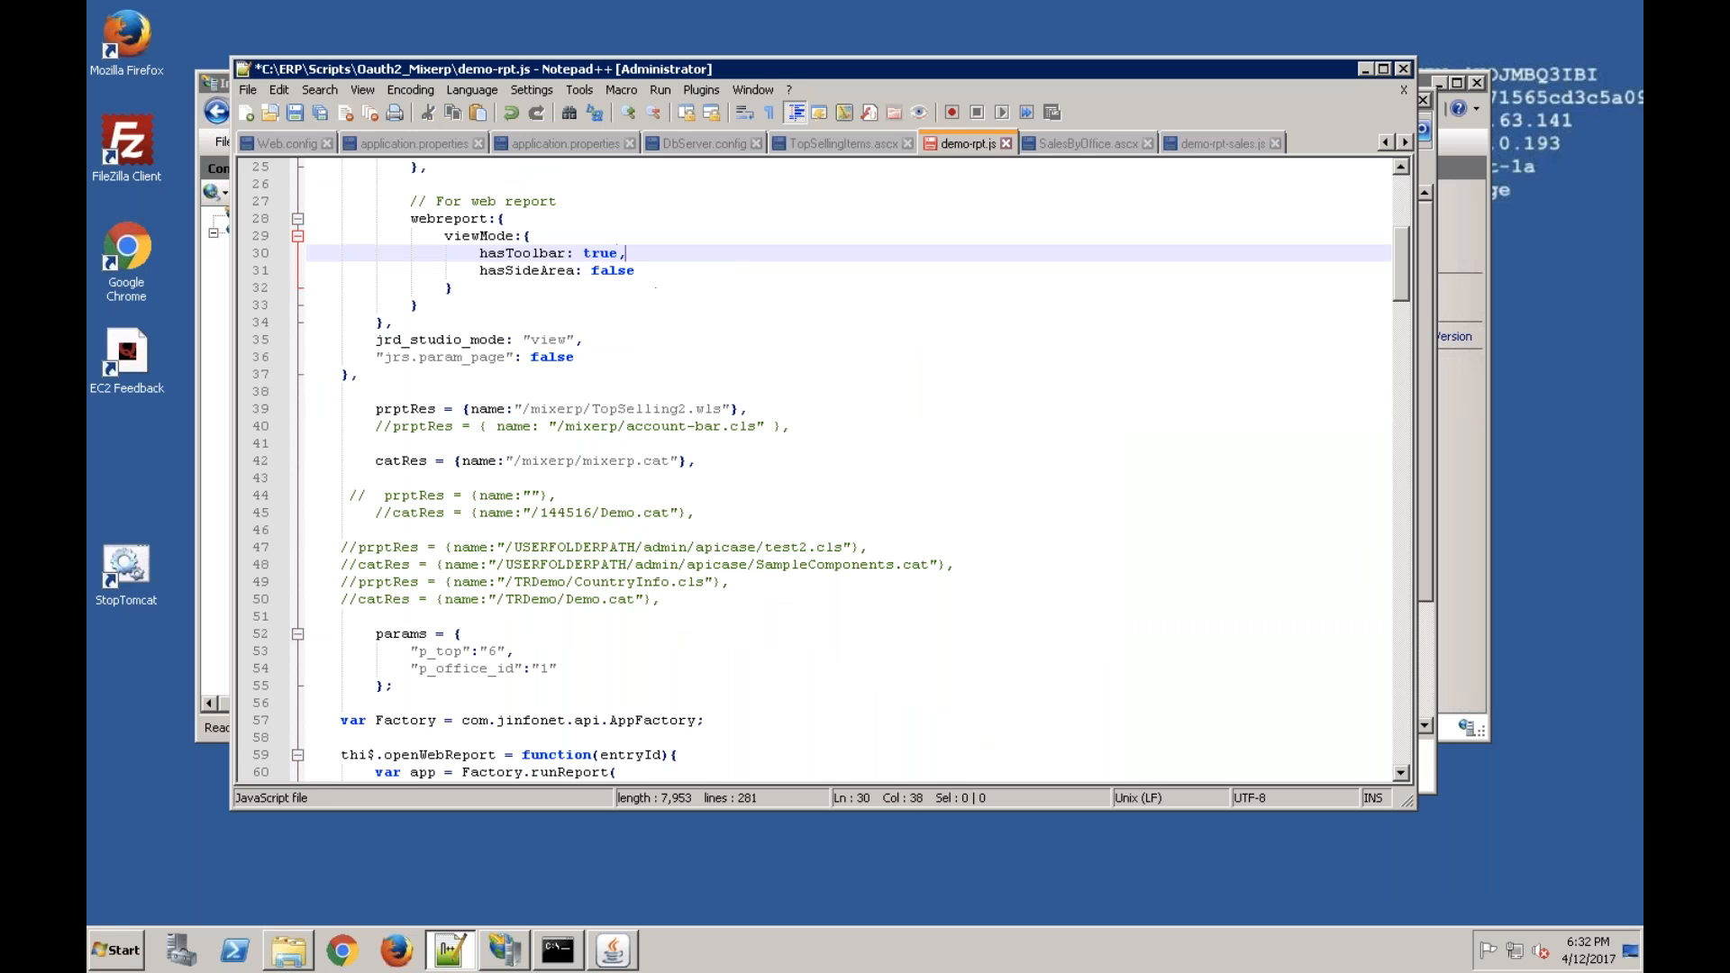
pyautogui.click(294, 112)
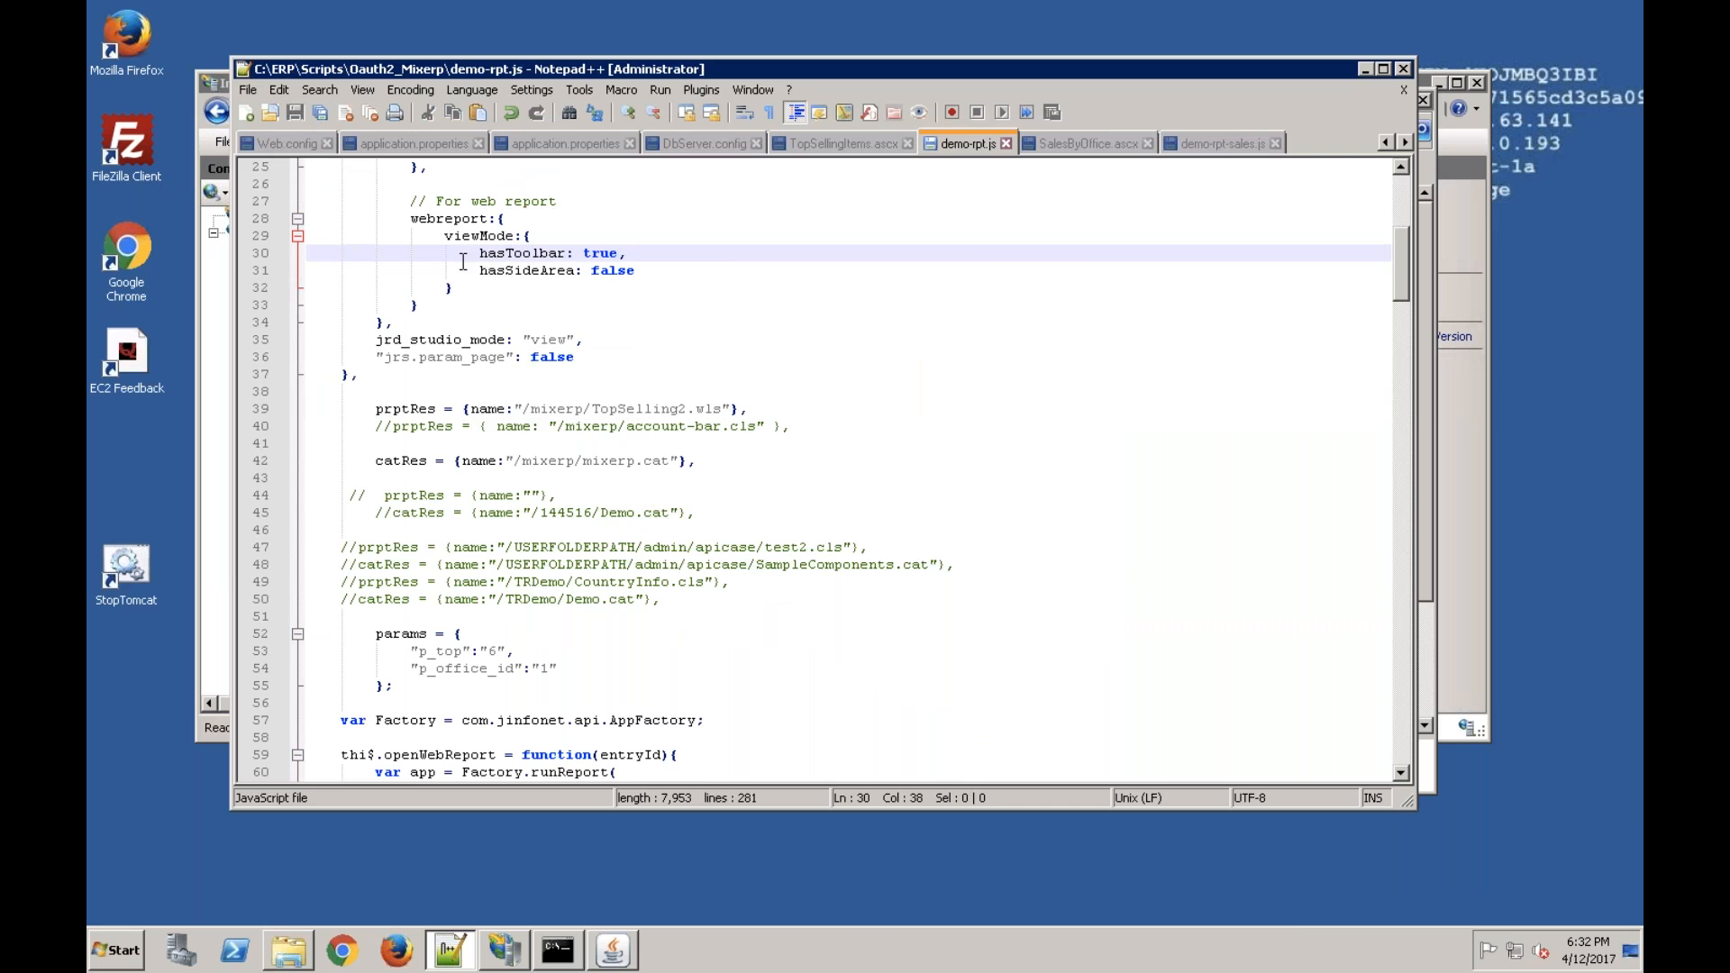
pyautogui.press('super+Tab')
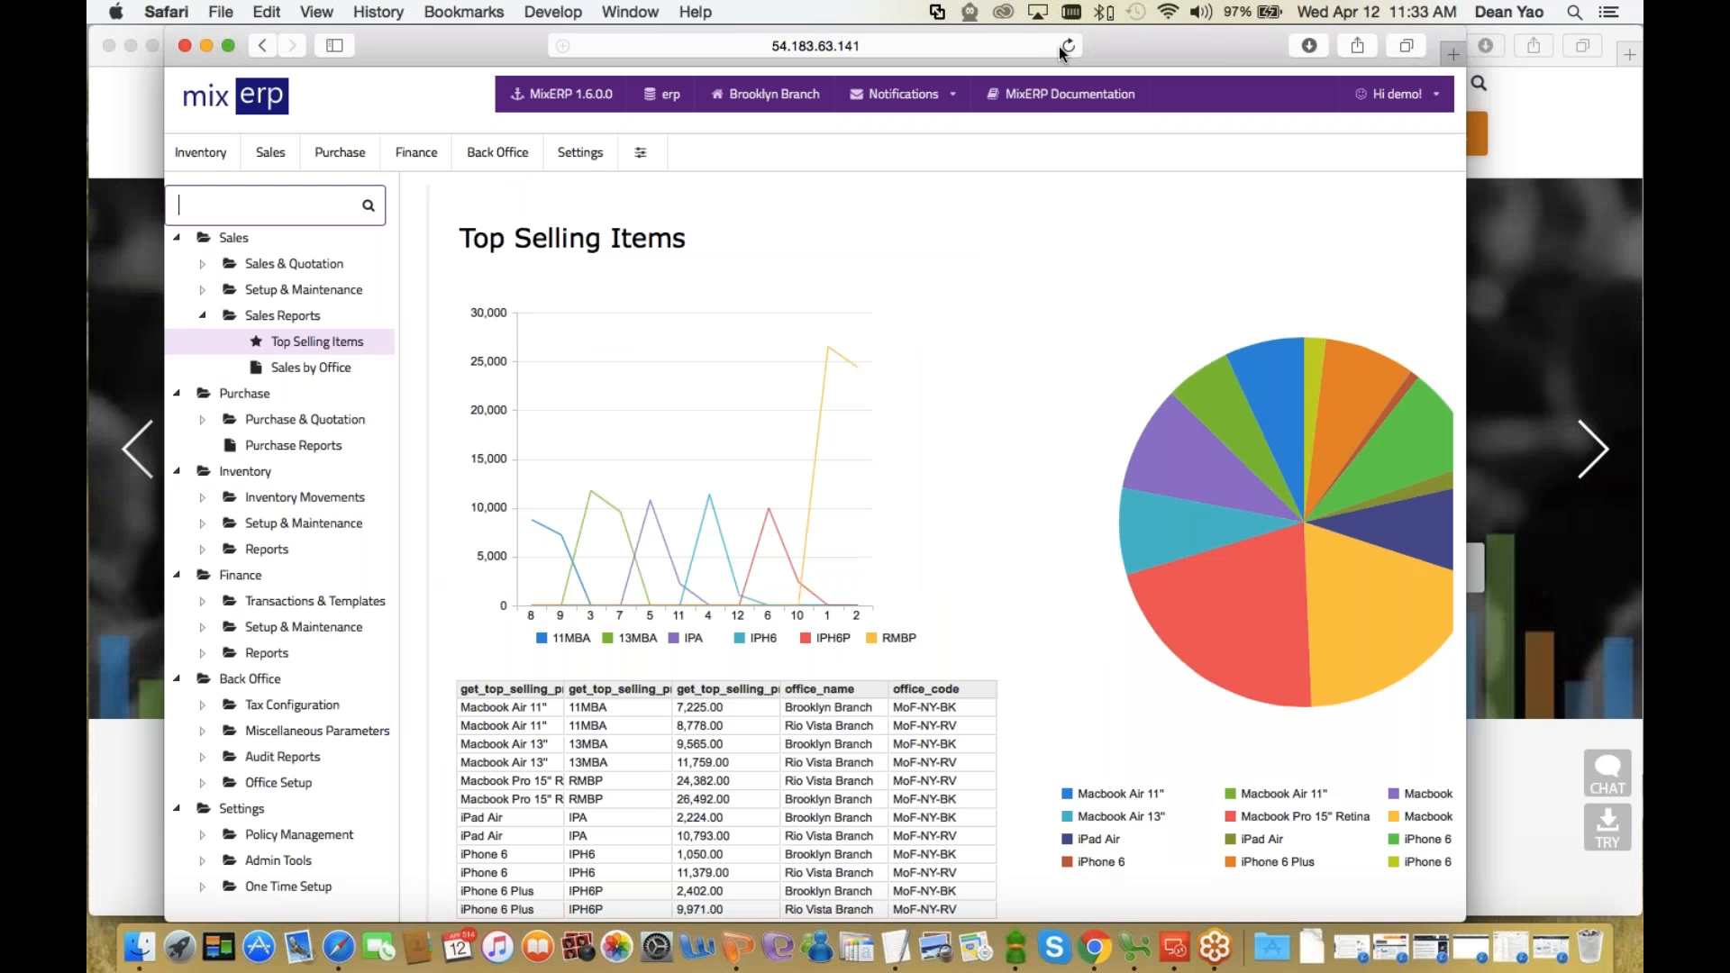
# - Reload Top Selling Items to show its toolbar, then switch to the Sales by Office report
pyautogui.click(1067, 46)
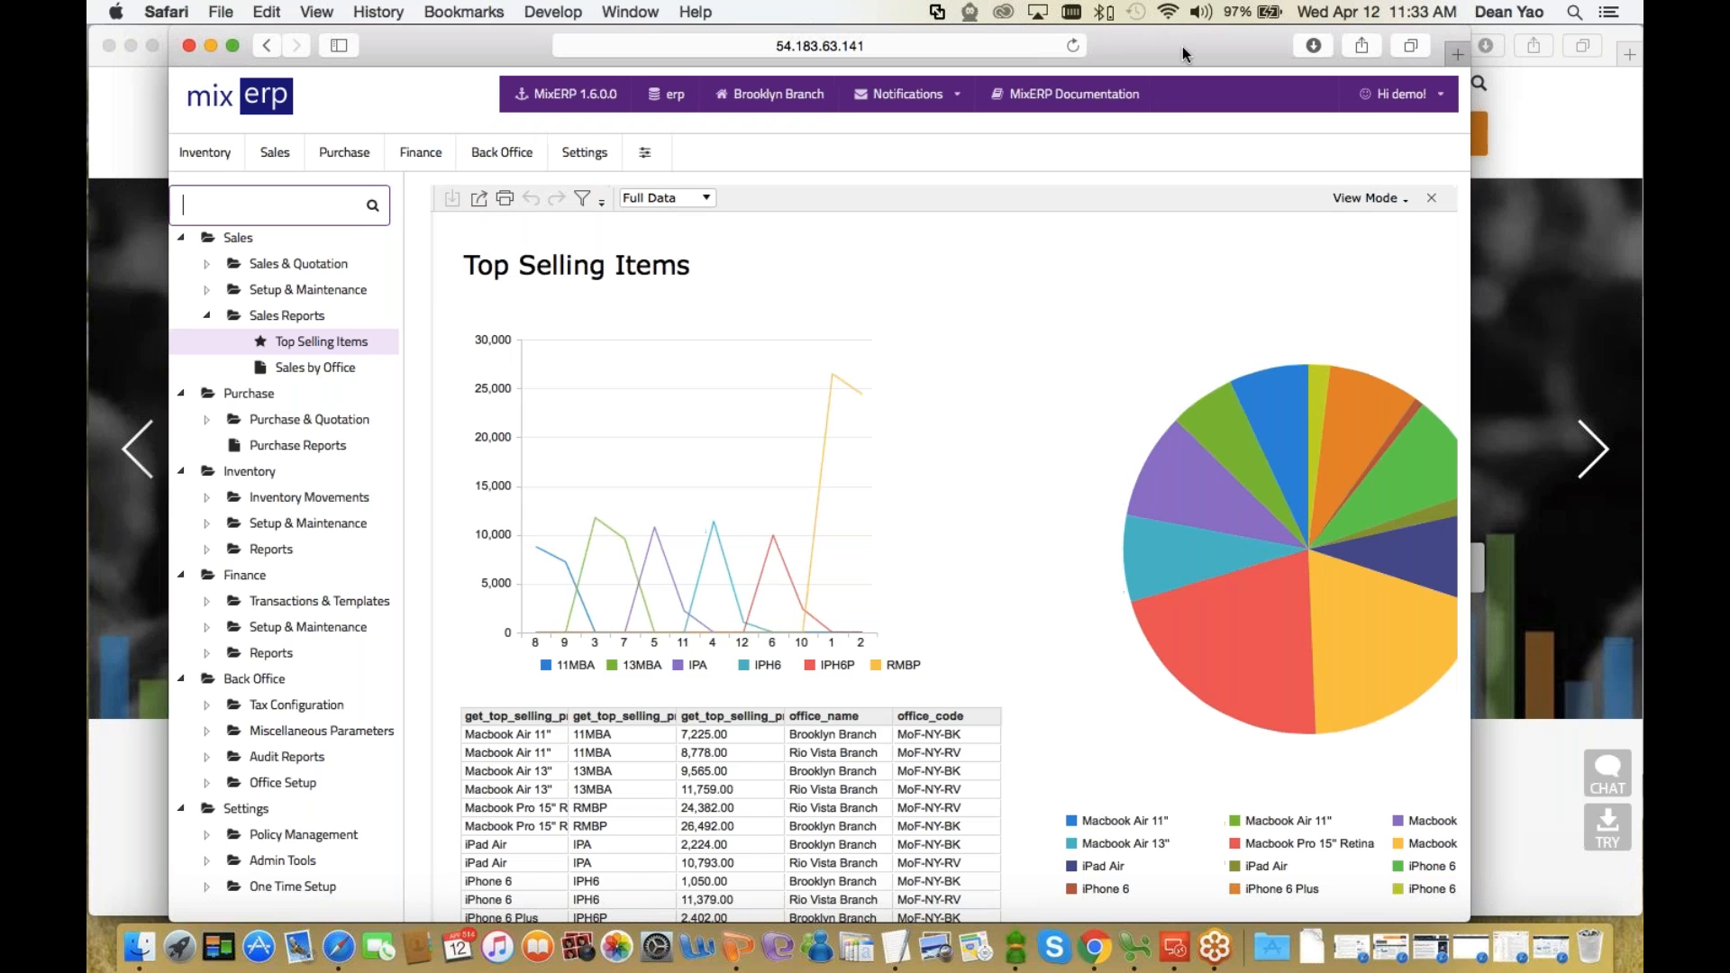
pyautogui.moveTo(1181, 47); pyautogui.dragTo(1183, 46)
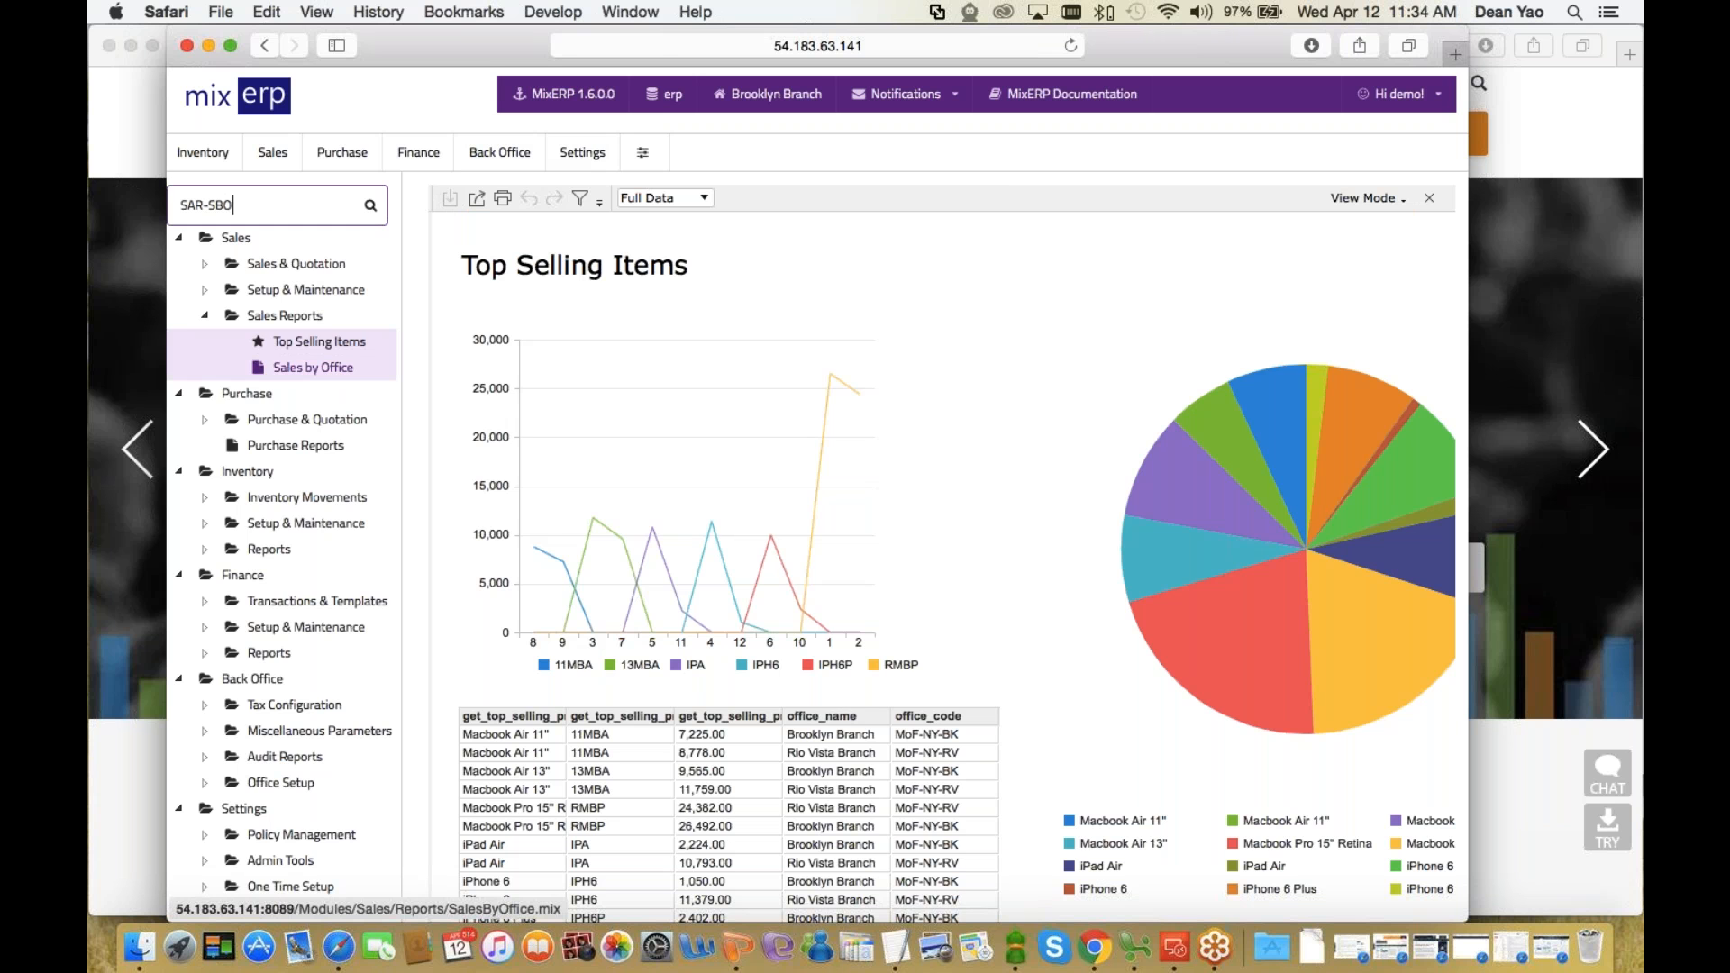
pyautogui.click(324, 368)
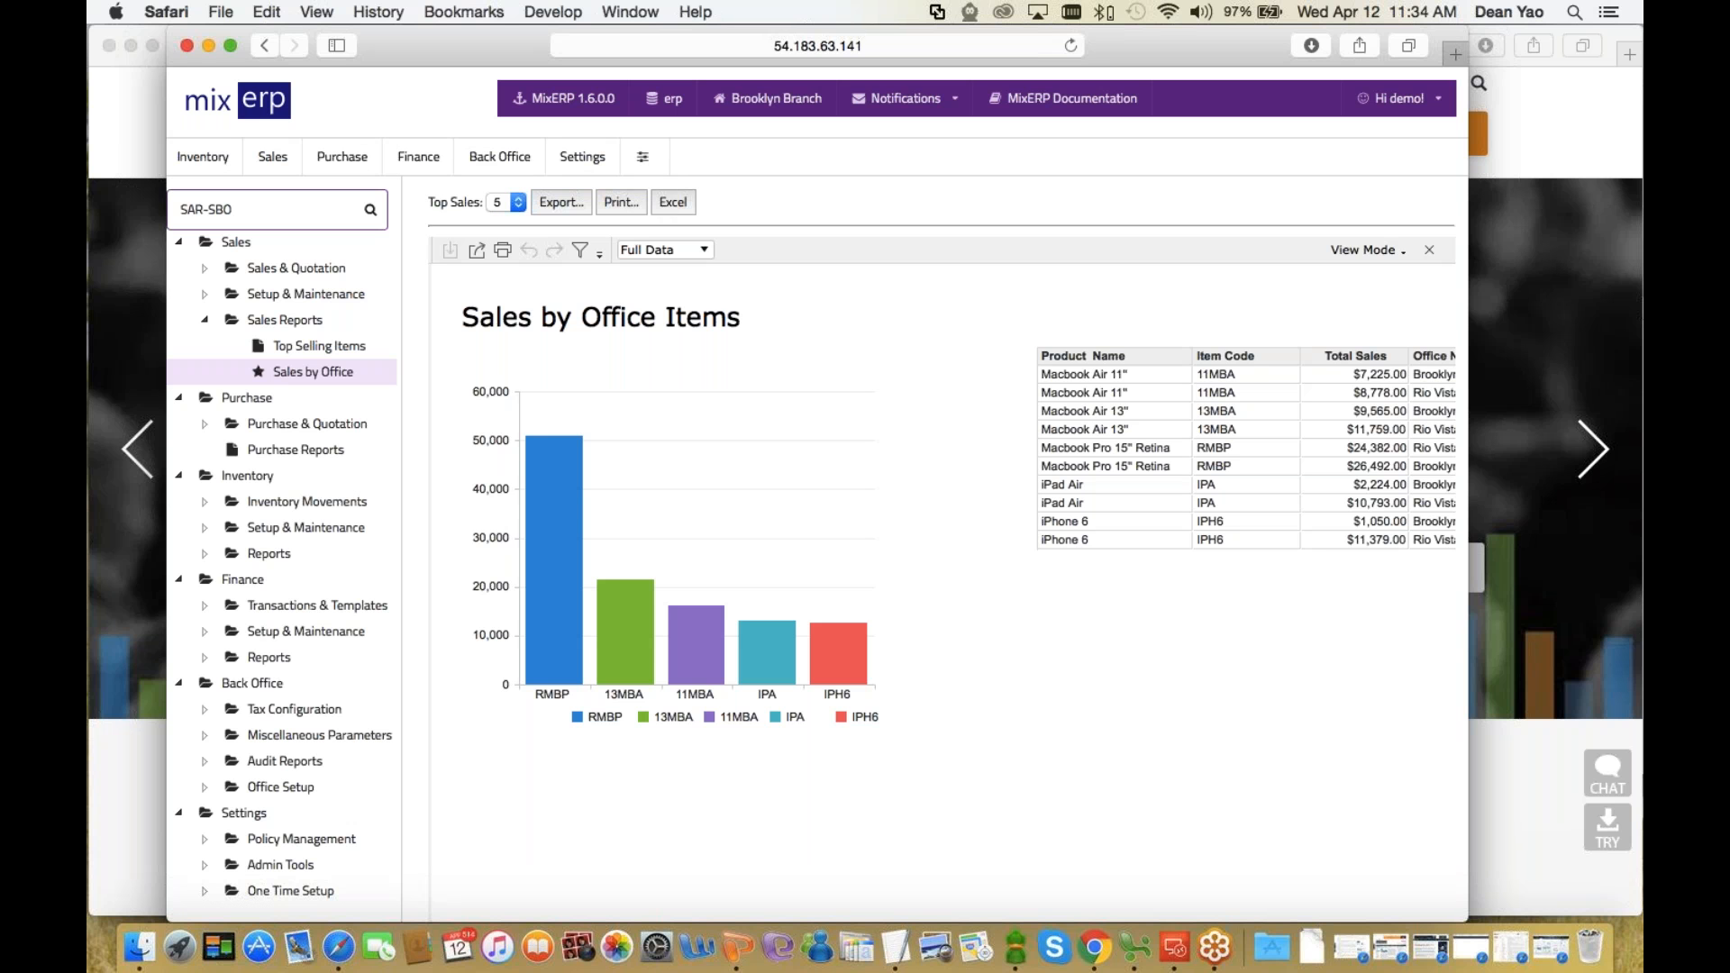
# - Set Top Sales to 4 and download the Sales by Office report as Excel
pyautogui.click(516, 201)
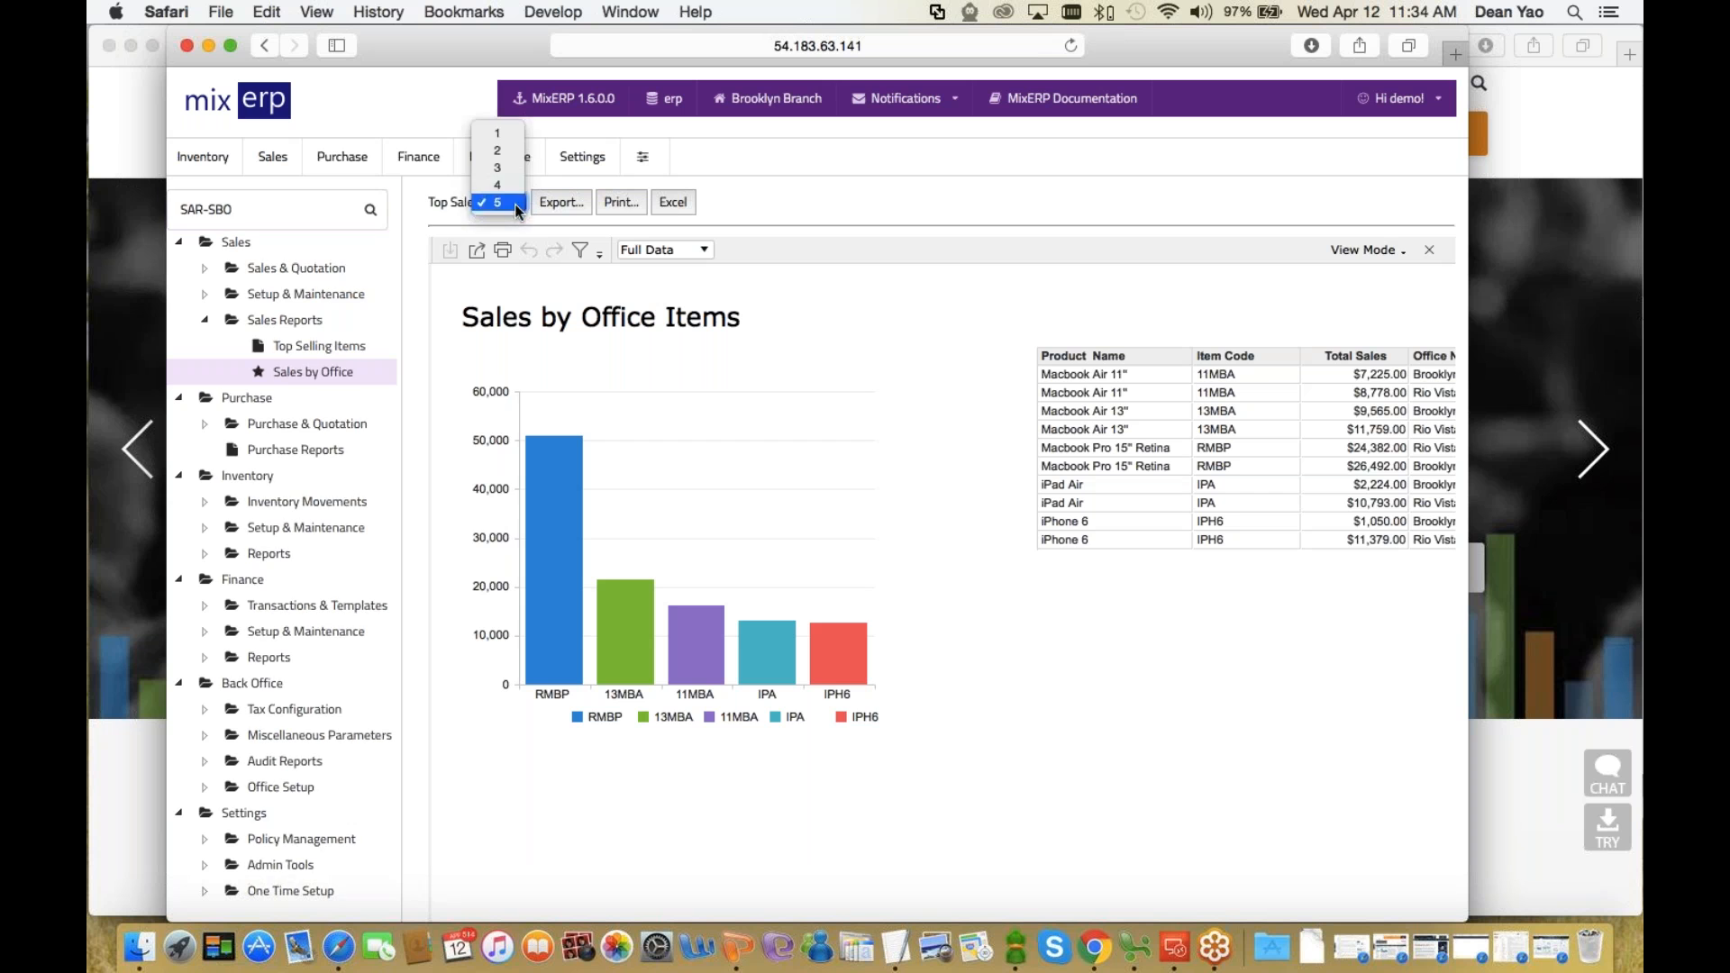
pyautogui.click(495, 184)
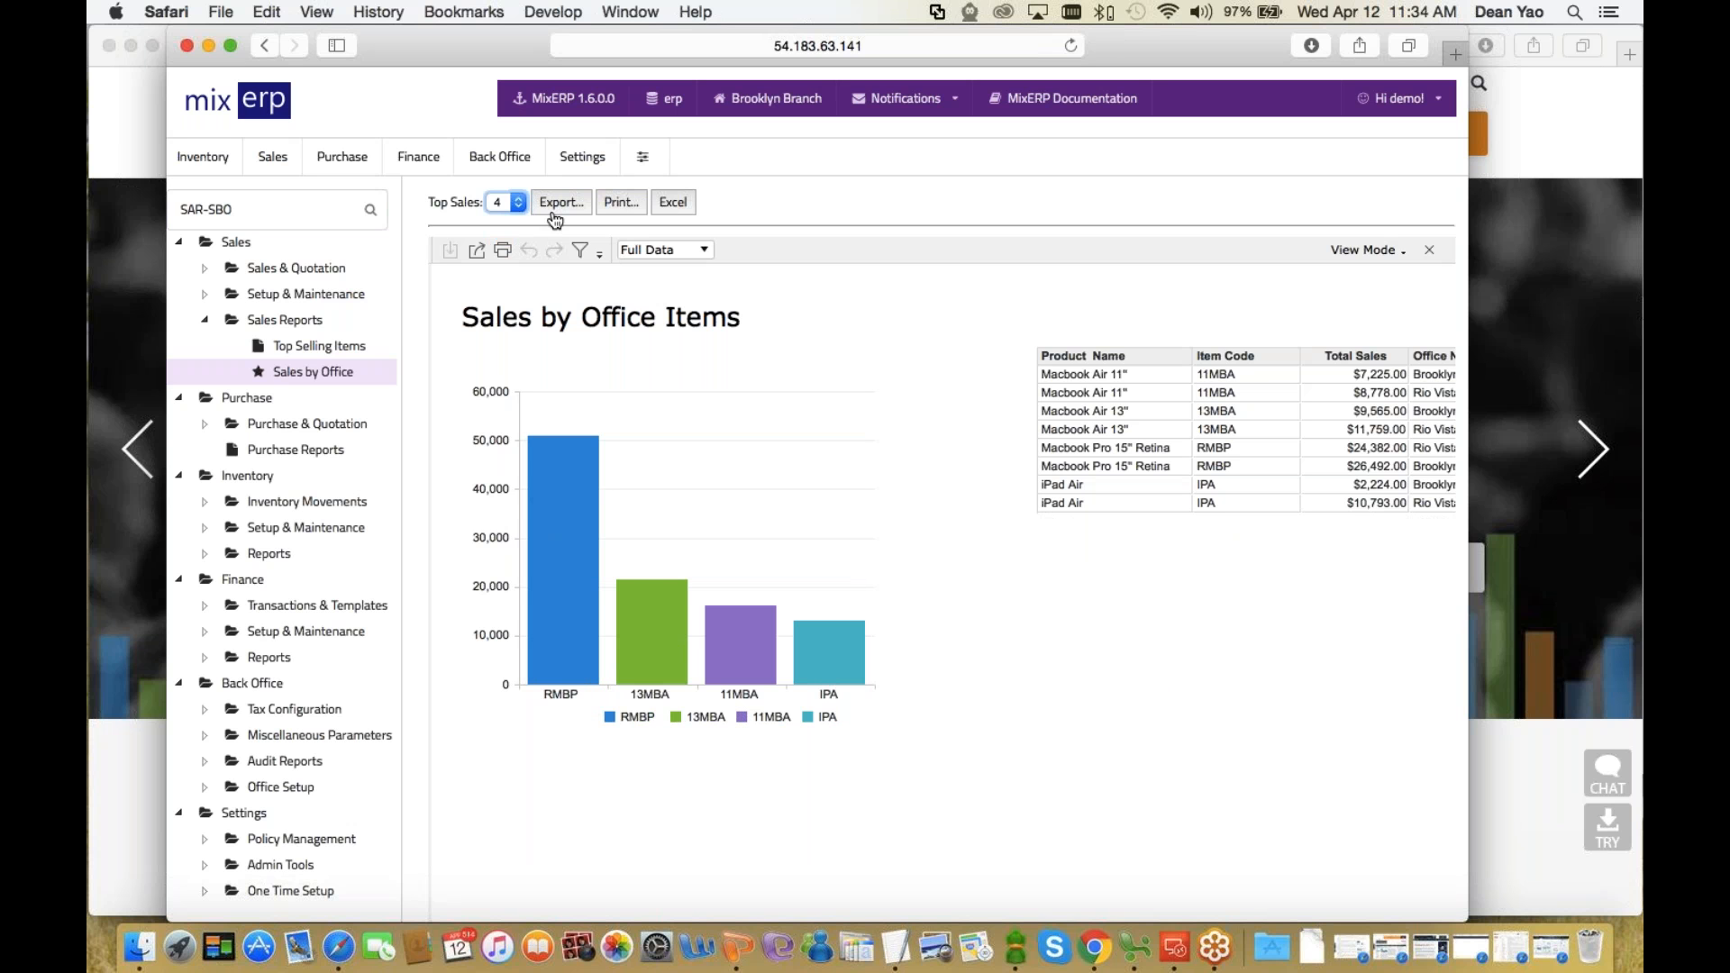
pyautogui.click(674, 206)
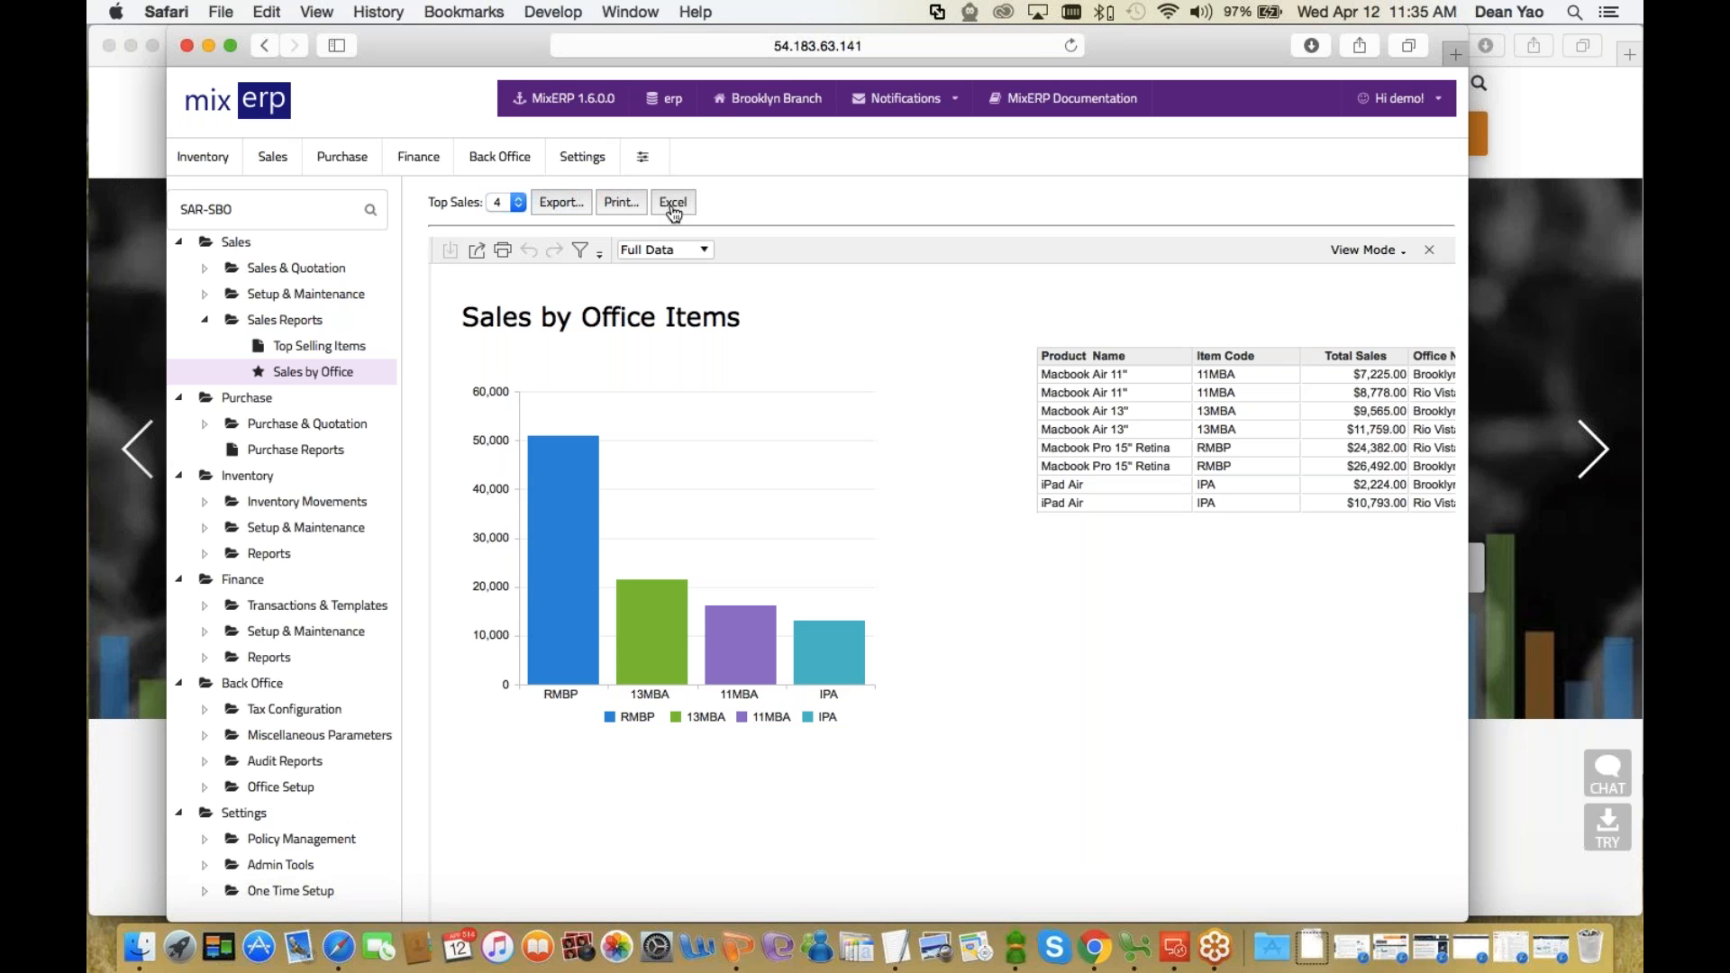
# - Open the downloaded salesbyoffice.xlsx from Downloads in Excel and position its window
pyautogui.click(140, 949)
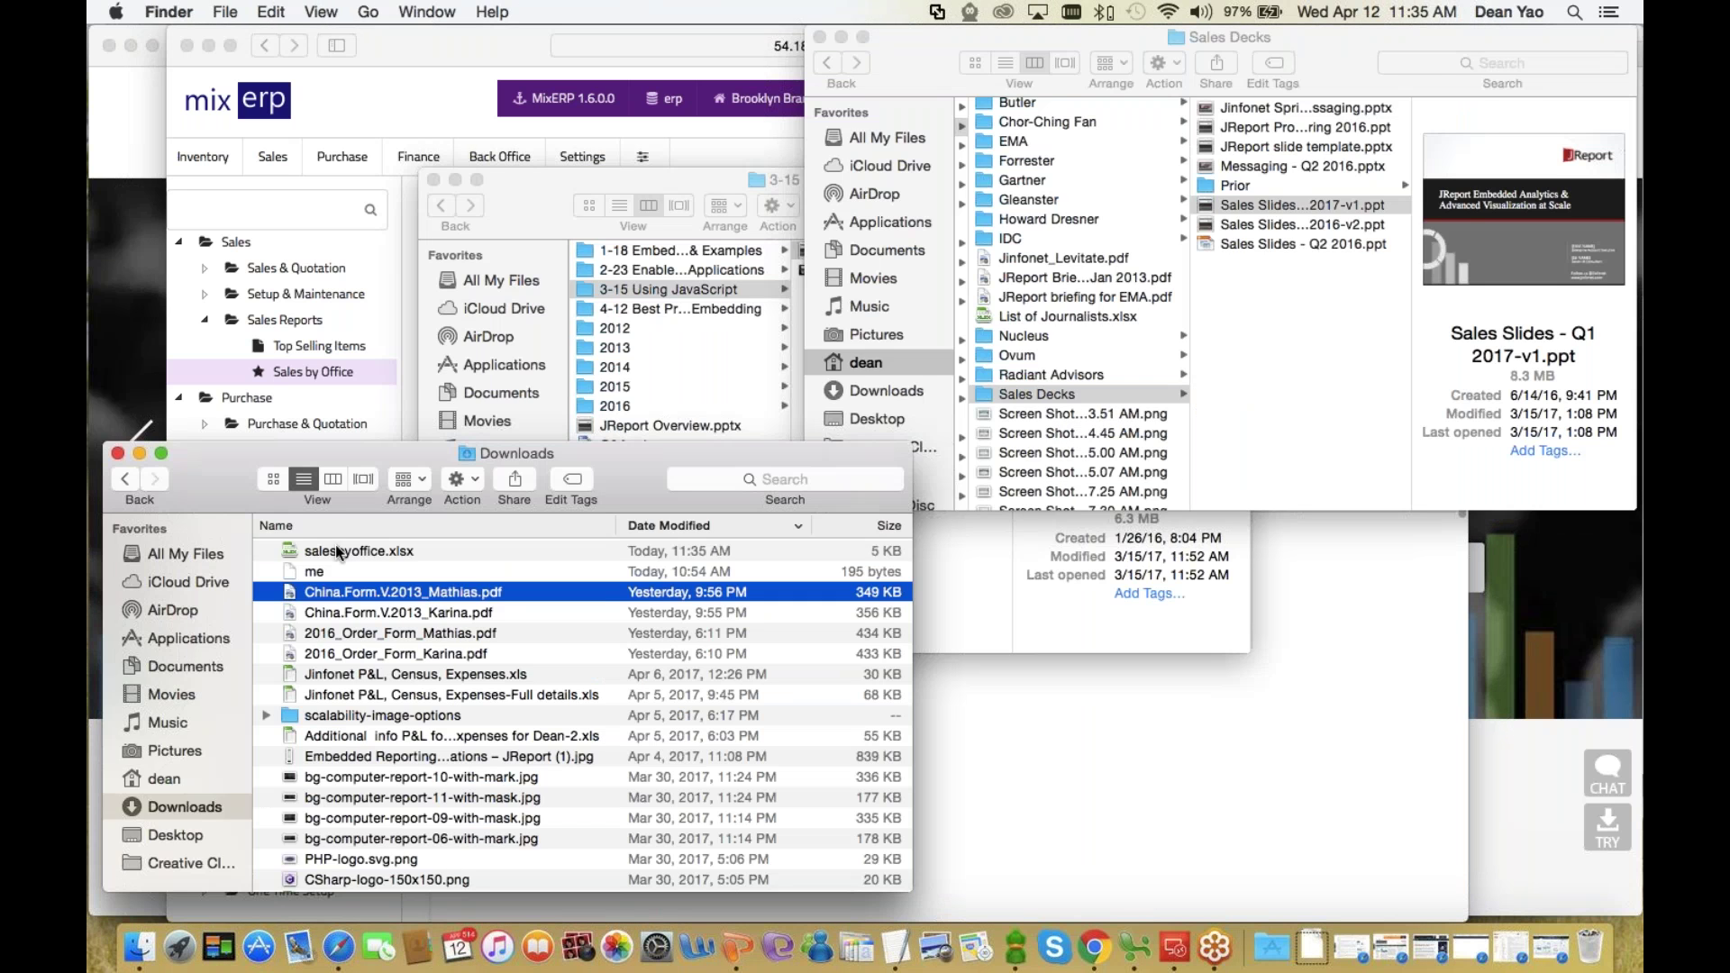
pyautogui.doubleClick(335, 551)
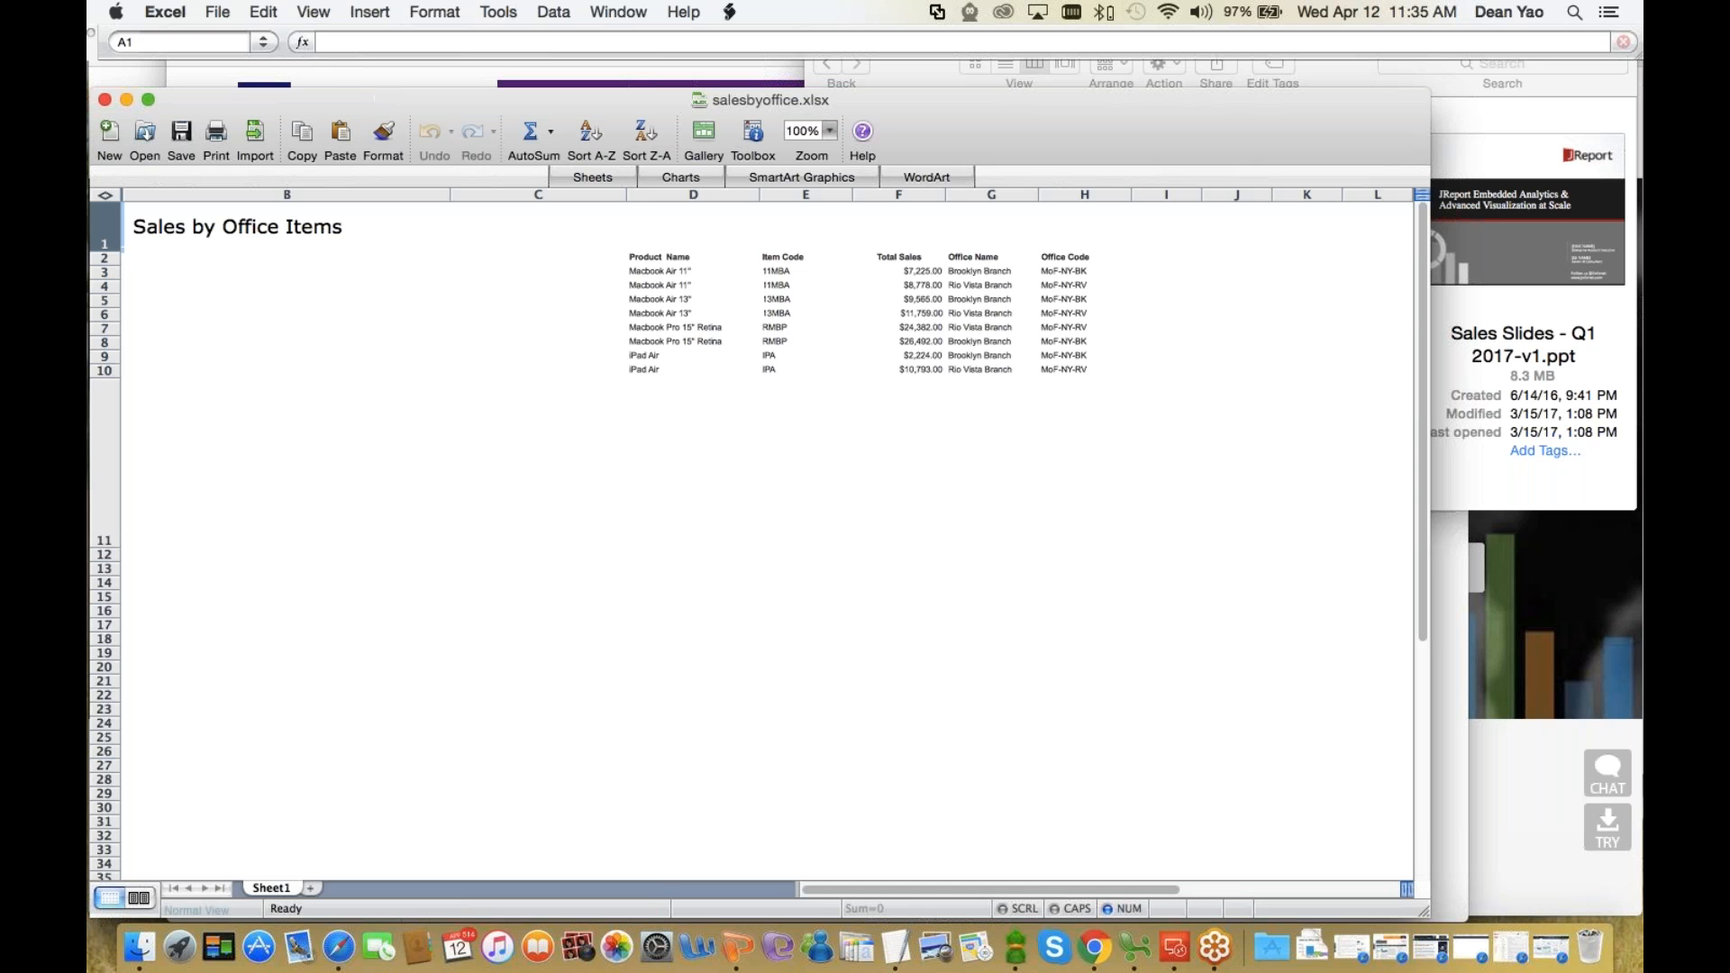
pyautogui.moveTo(396, 101); pyautogui.dragTo(430, 57)
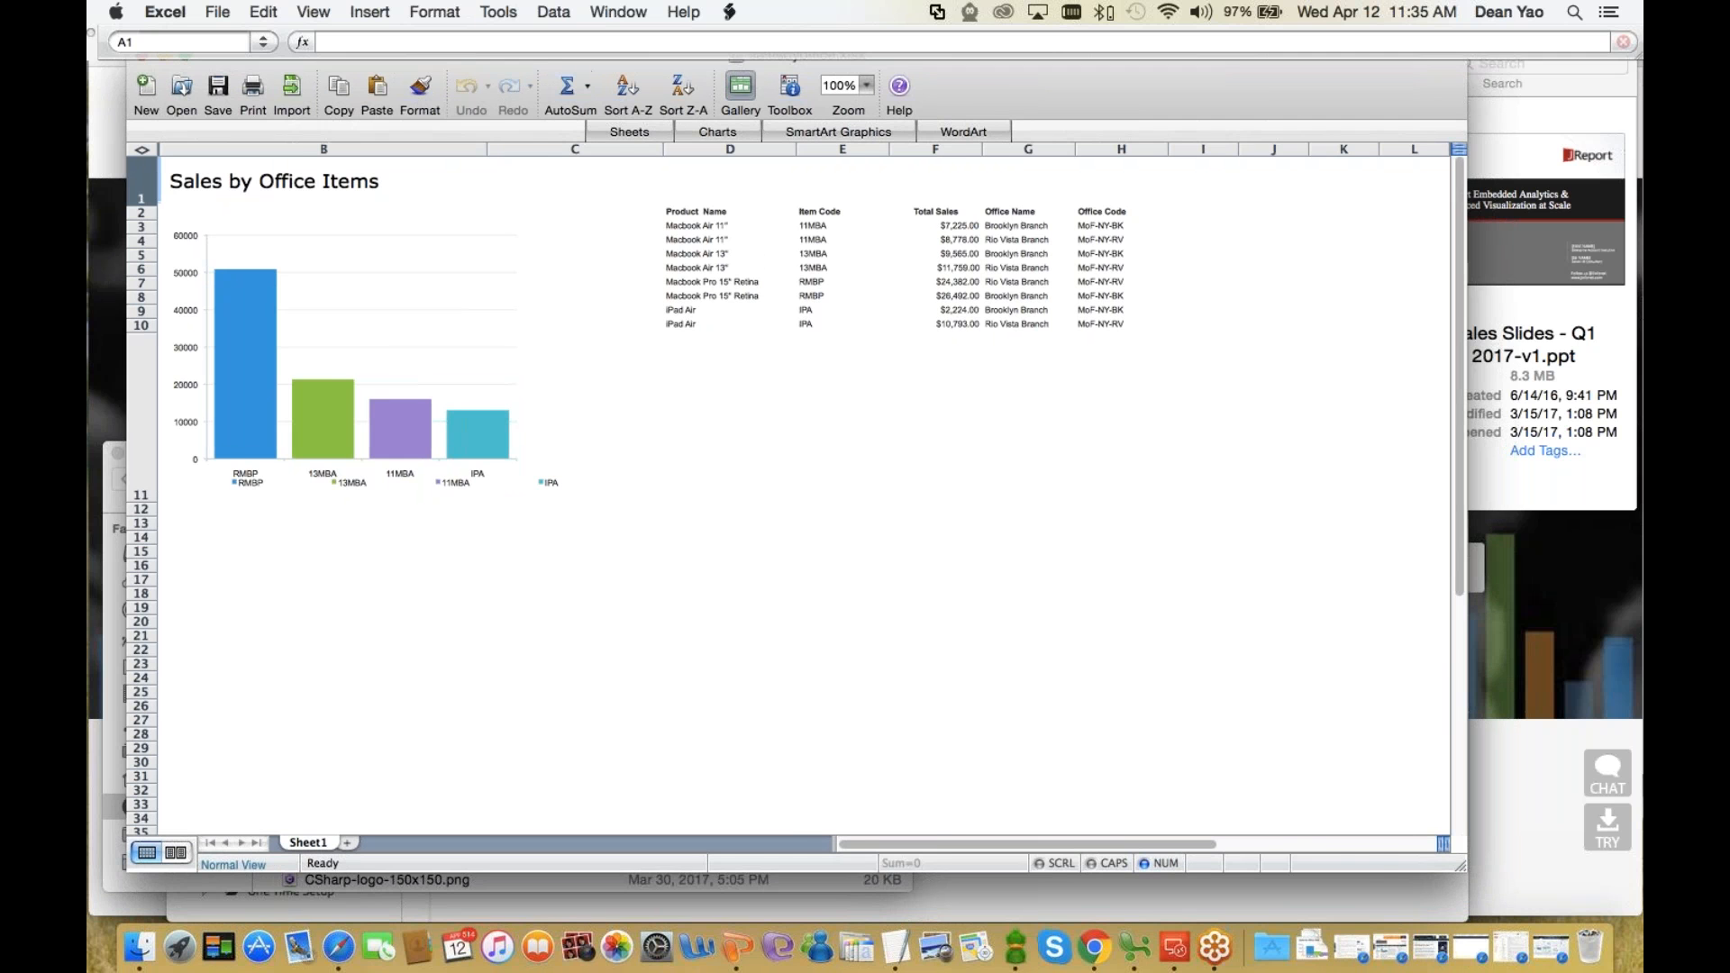
pyautogui.moveTo(978, 85); pyautogui.dragTo(978, 118)
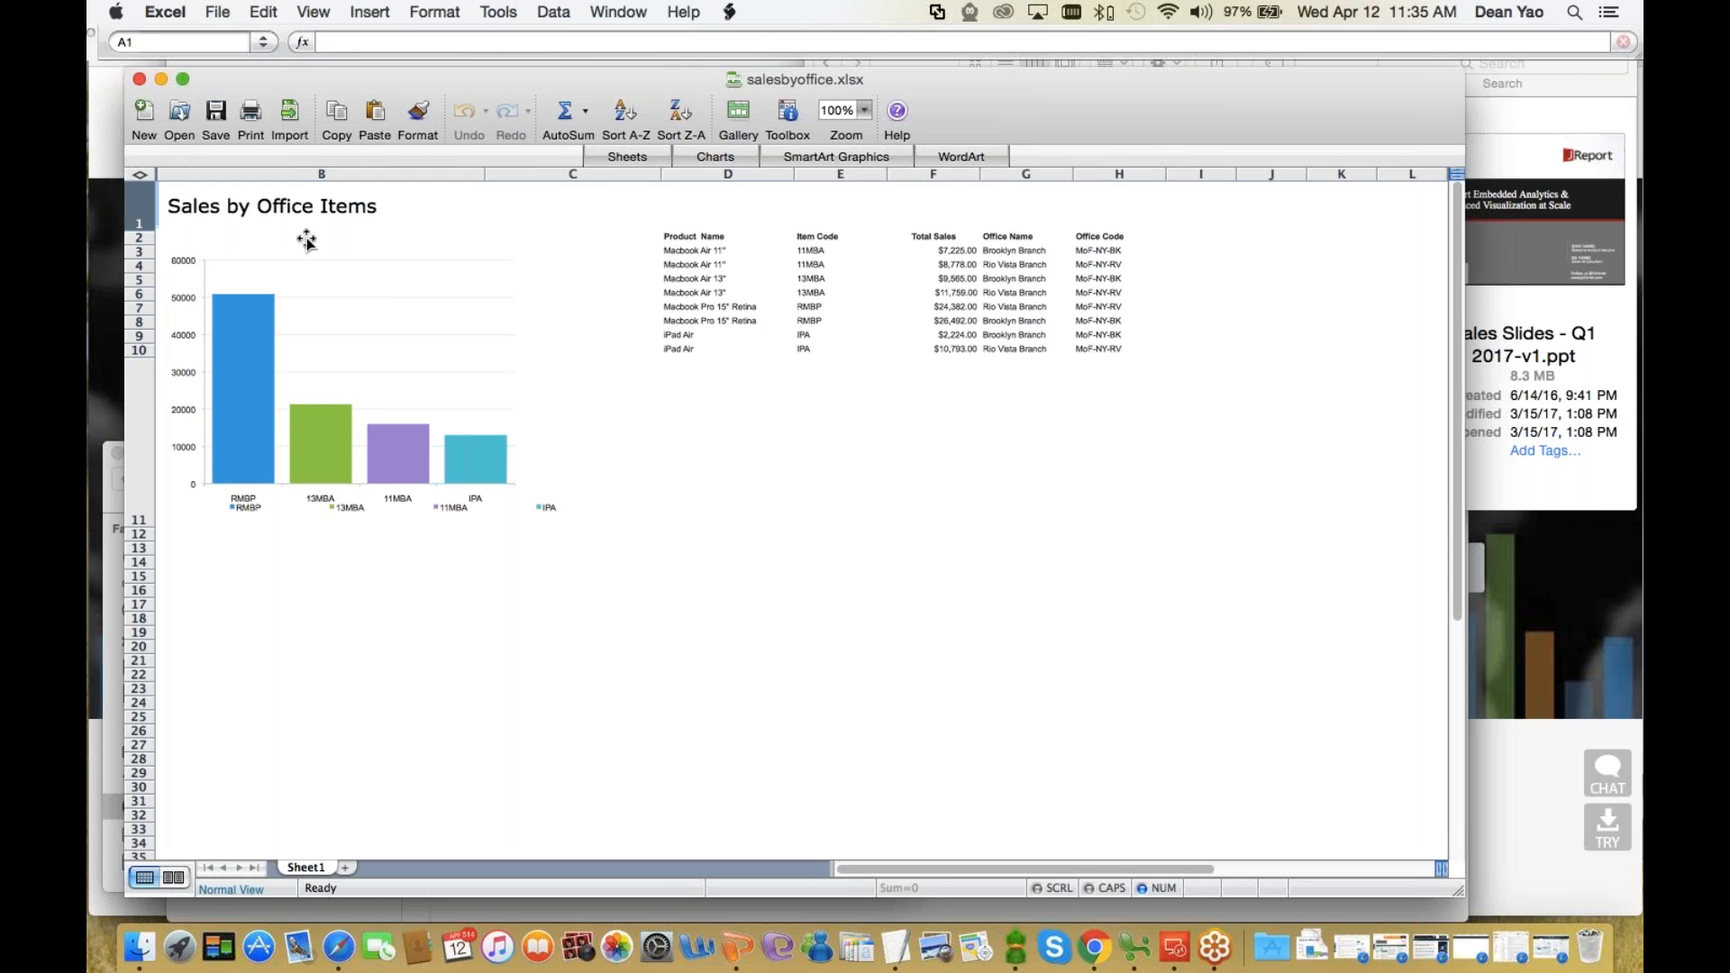
# - Review the Sales by Office Items chart, then close the spreadsheet
pyautogui.click(256, 412)
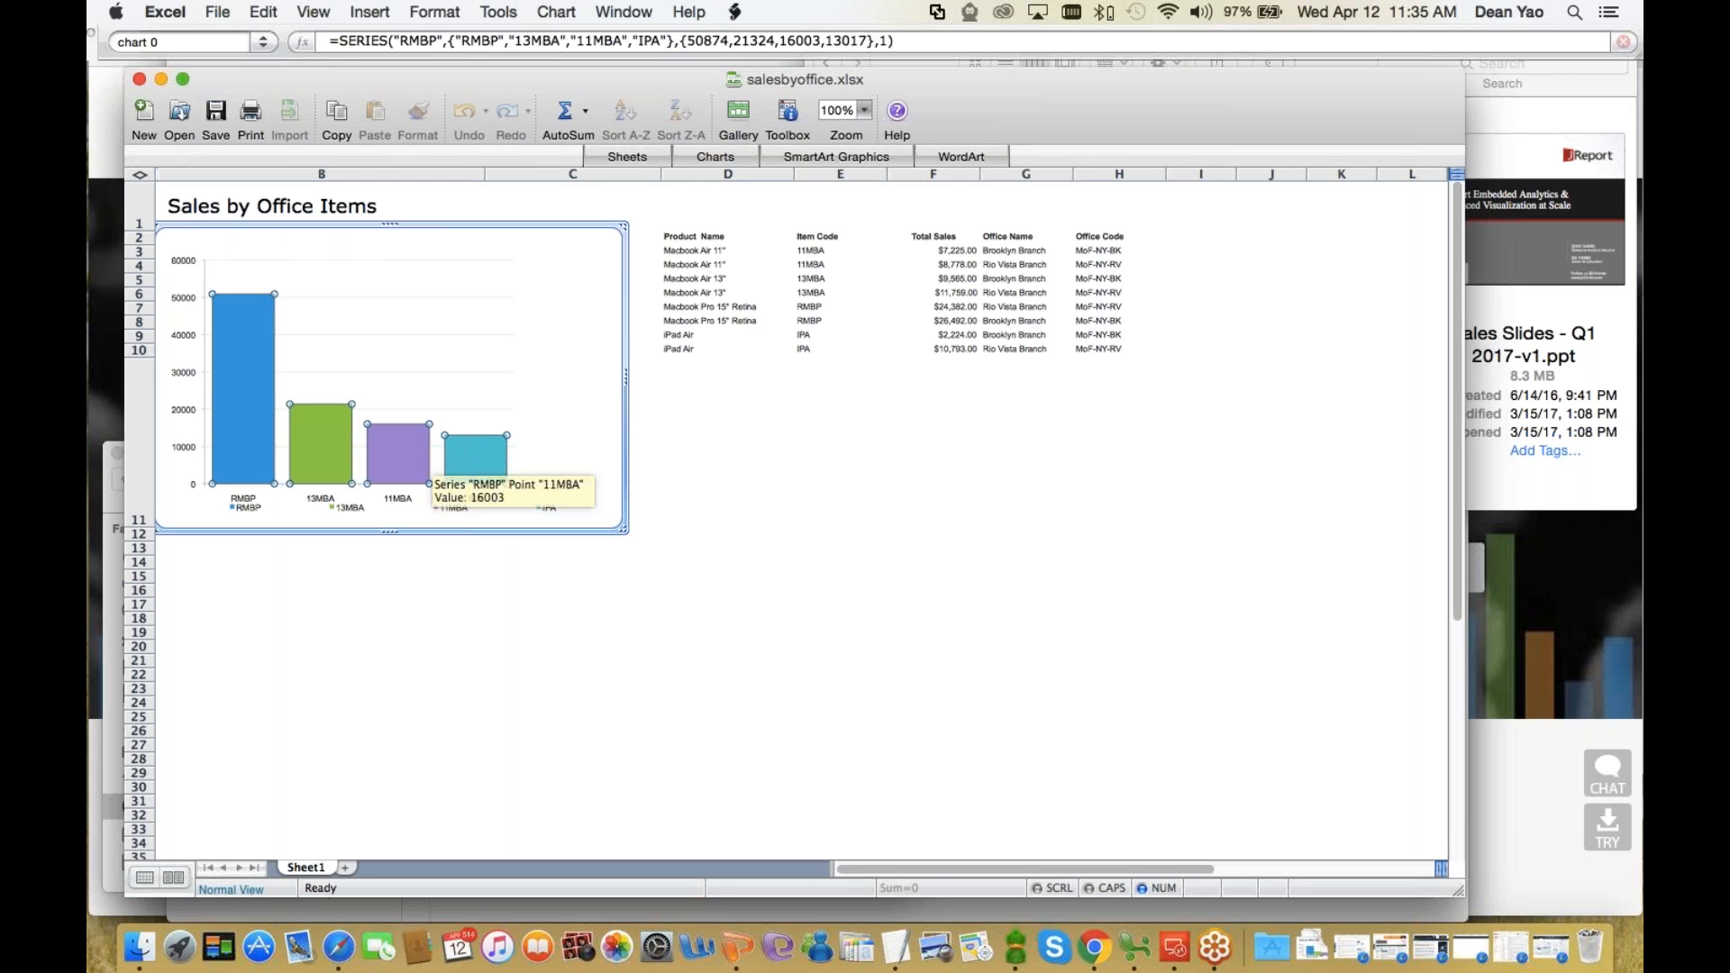
pyautogui.moveTo(477, 460)
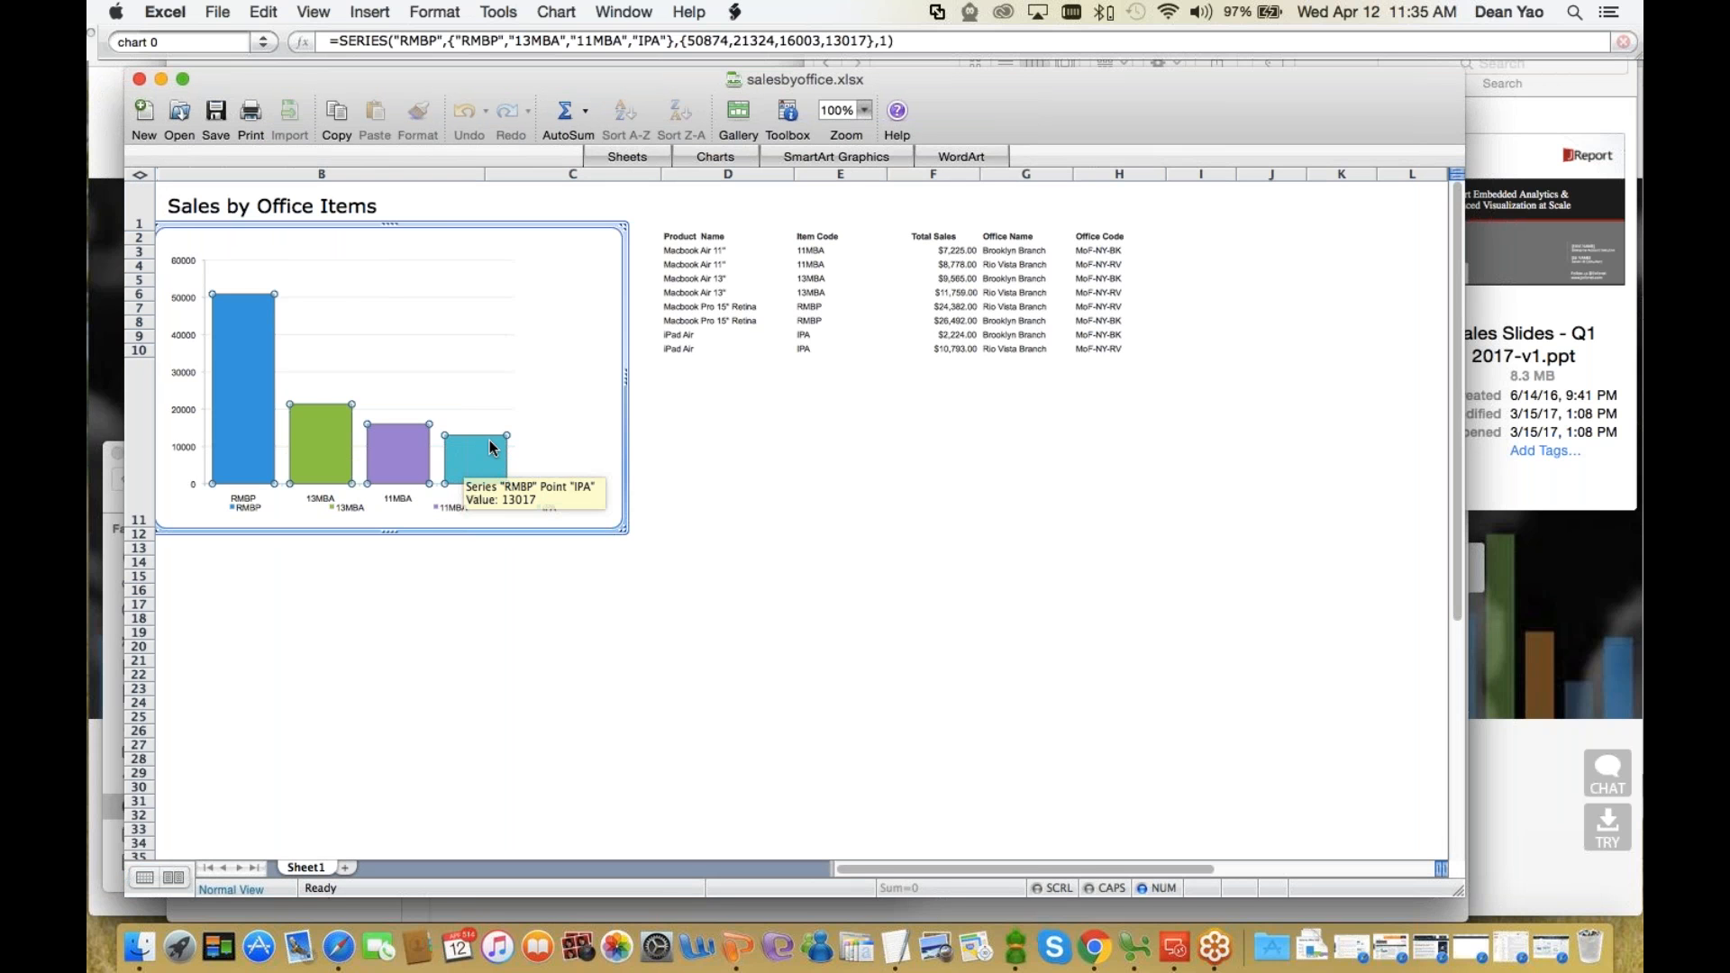
pyautogui.click(146, 83)
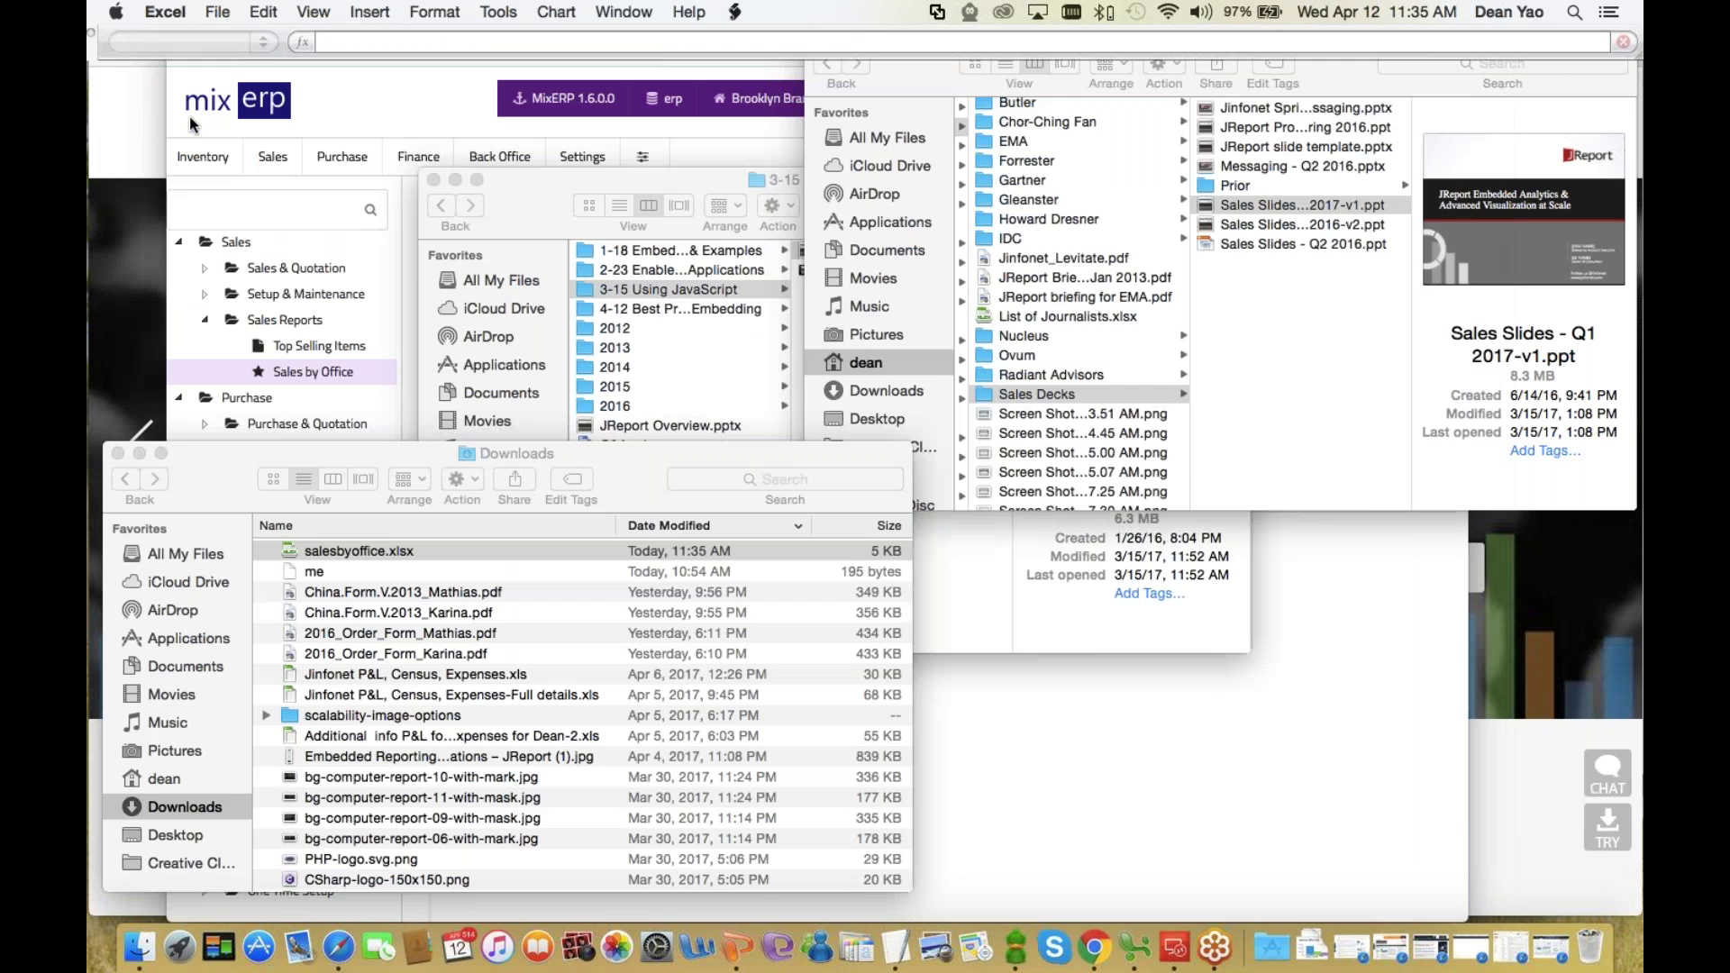
# - Connect to the AWS Demo Server remote desktop session
pyautogui.click(399, 128)
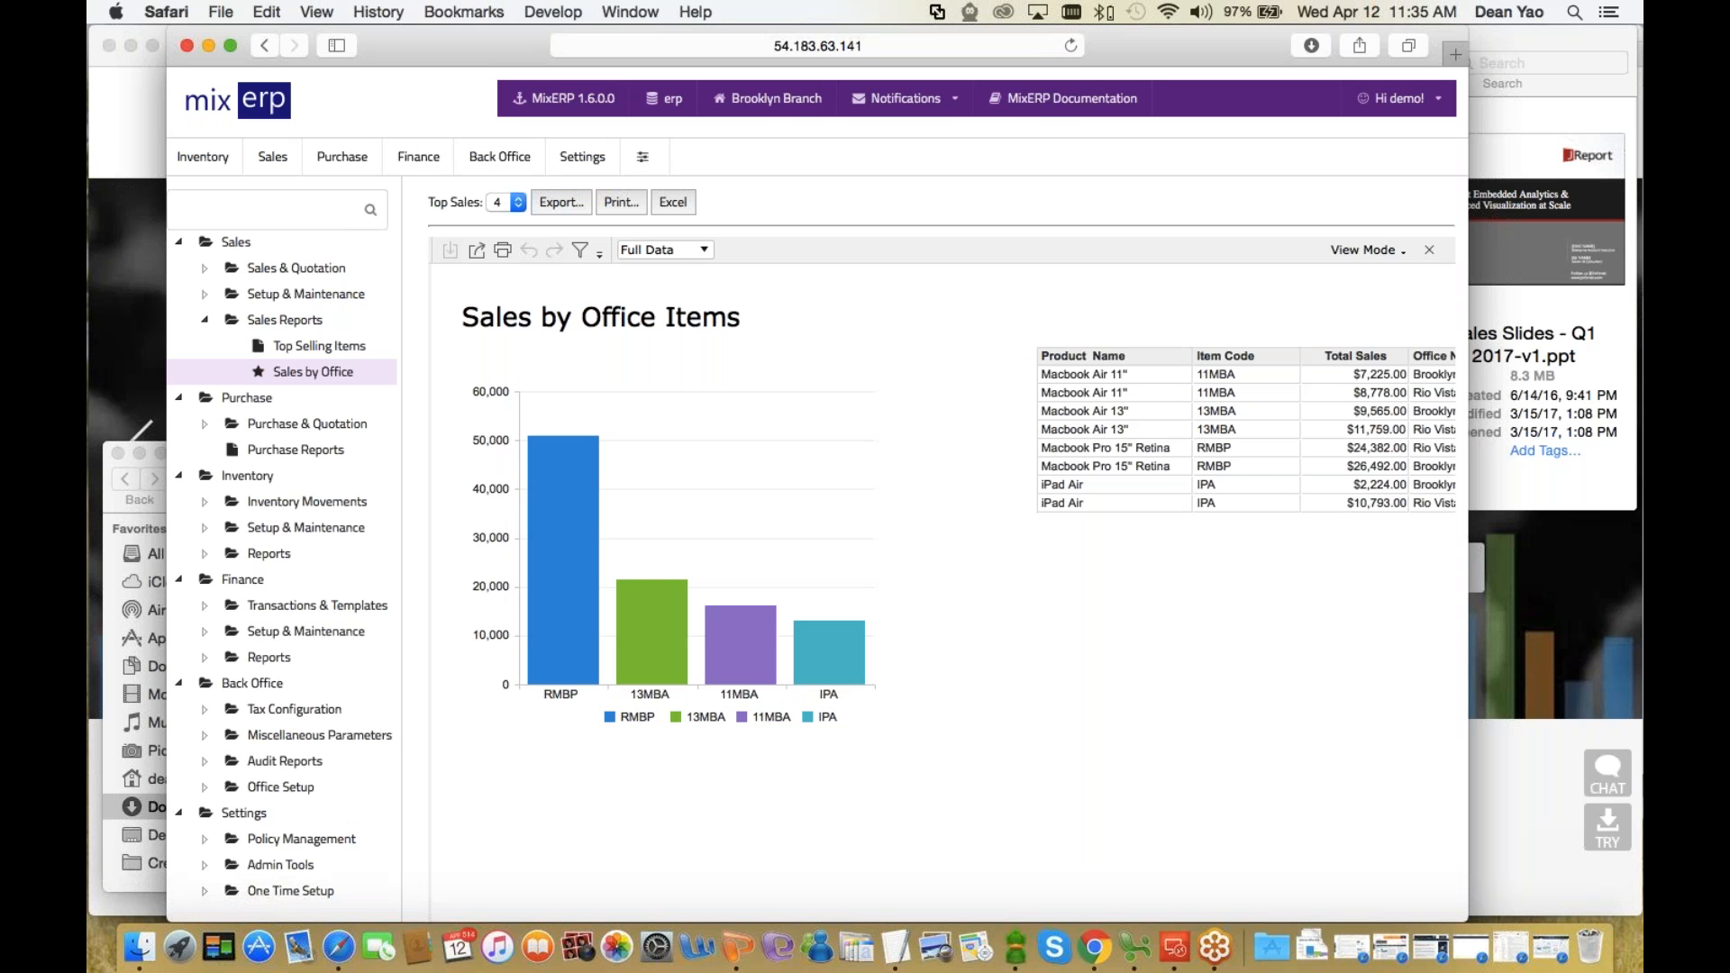
pyautogui.moveTo(482, 49); pyautogui.dragTo(464, 50)
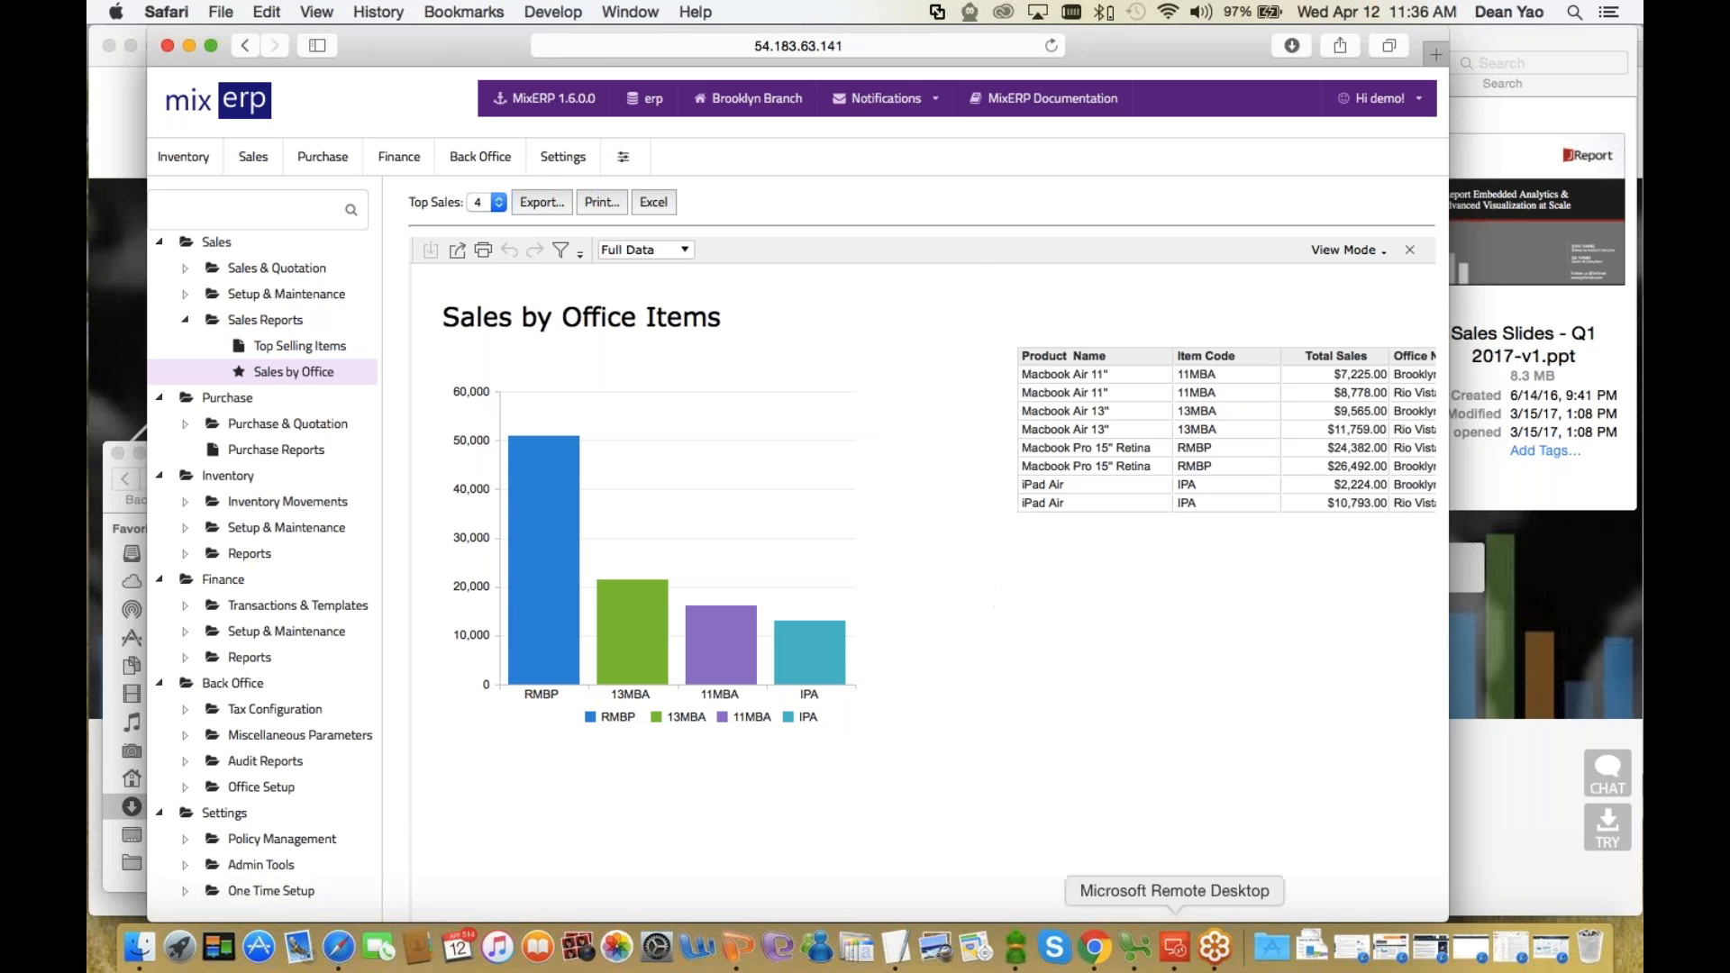
pyautogui.click(1174, 947)
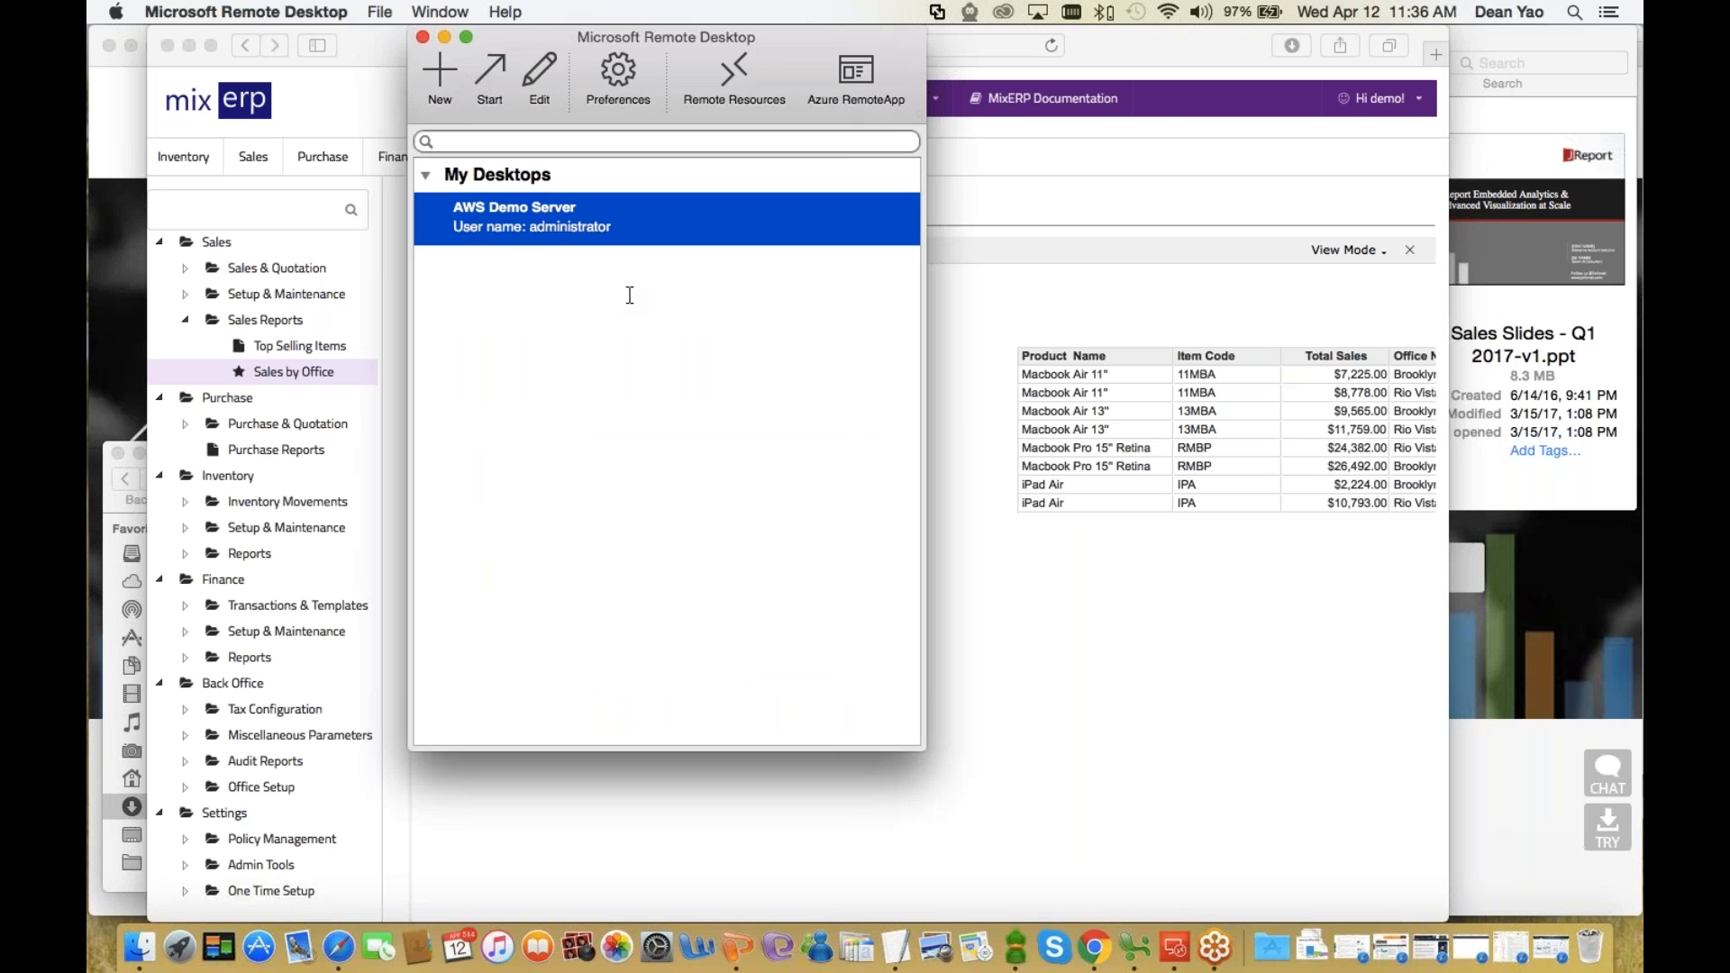
pyautogui.press('Return')
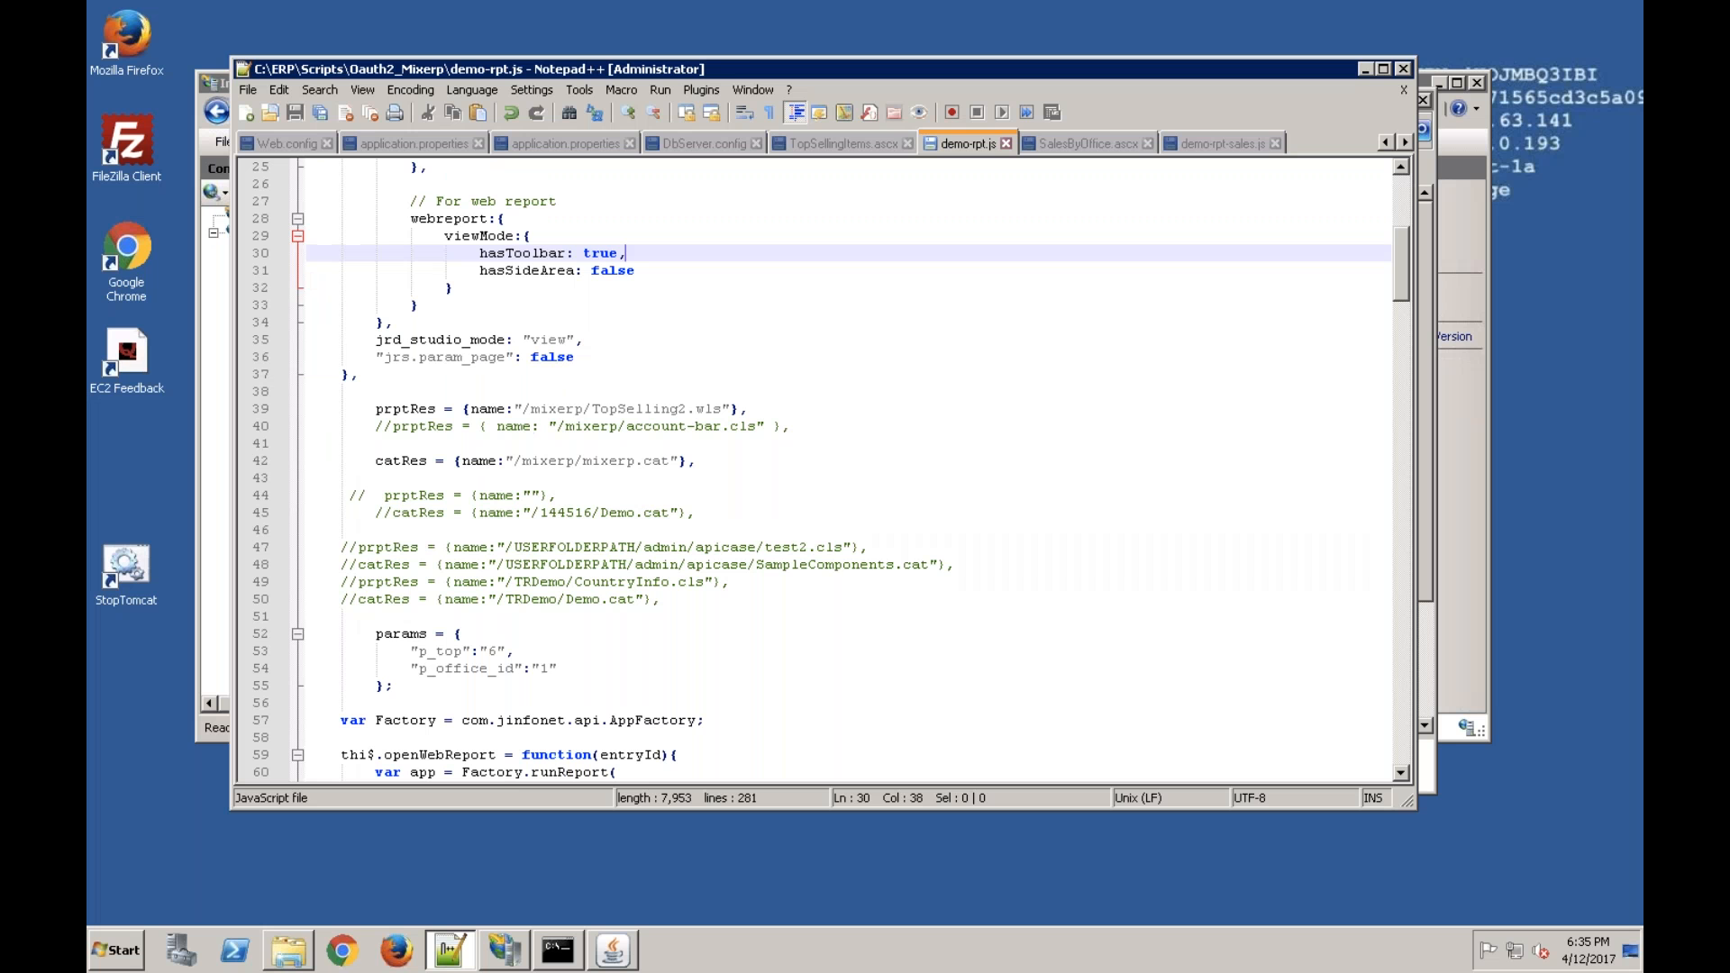
# - In SalesByOffice.ascx, relabel the export shortcut button from "Excel" to "PDF" and save
pyautogui.click(1064, 141)
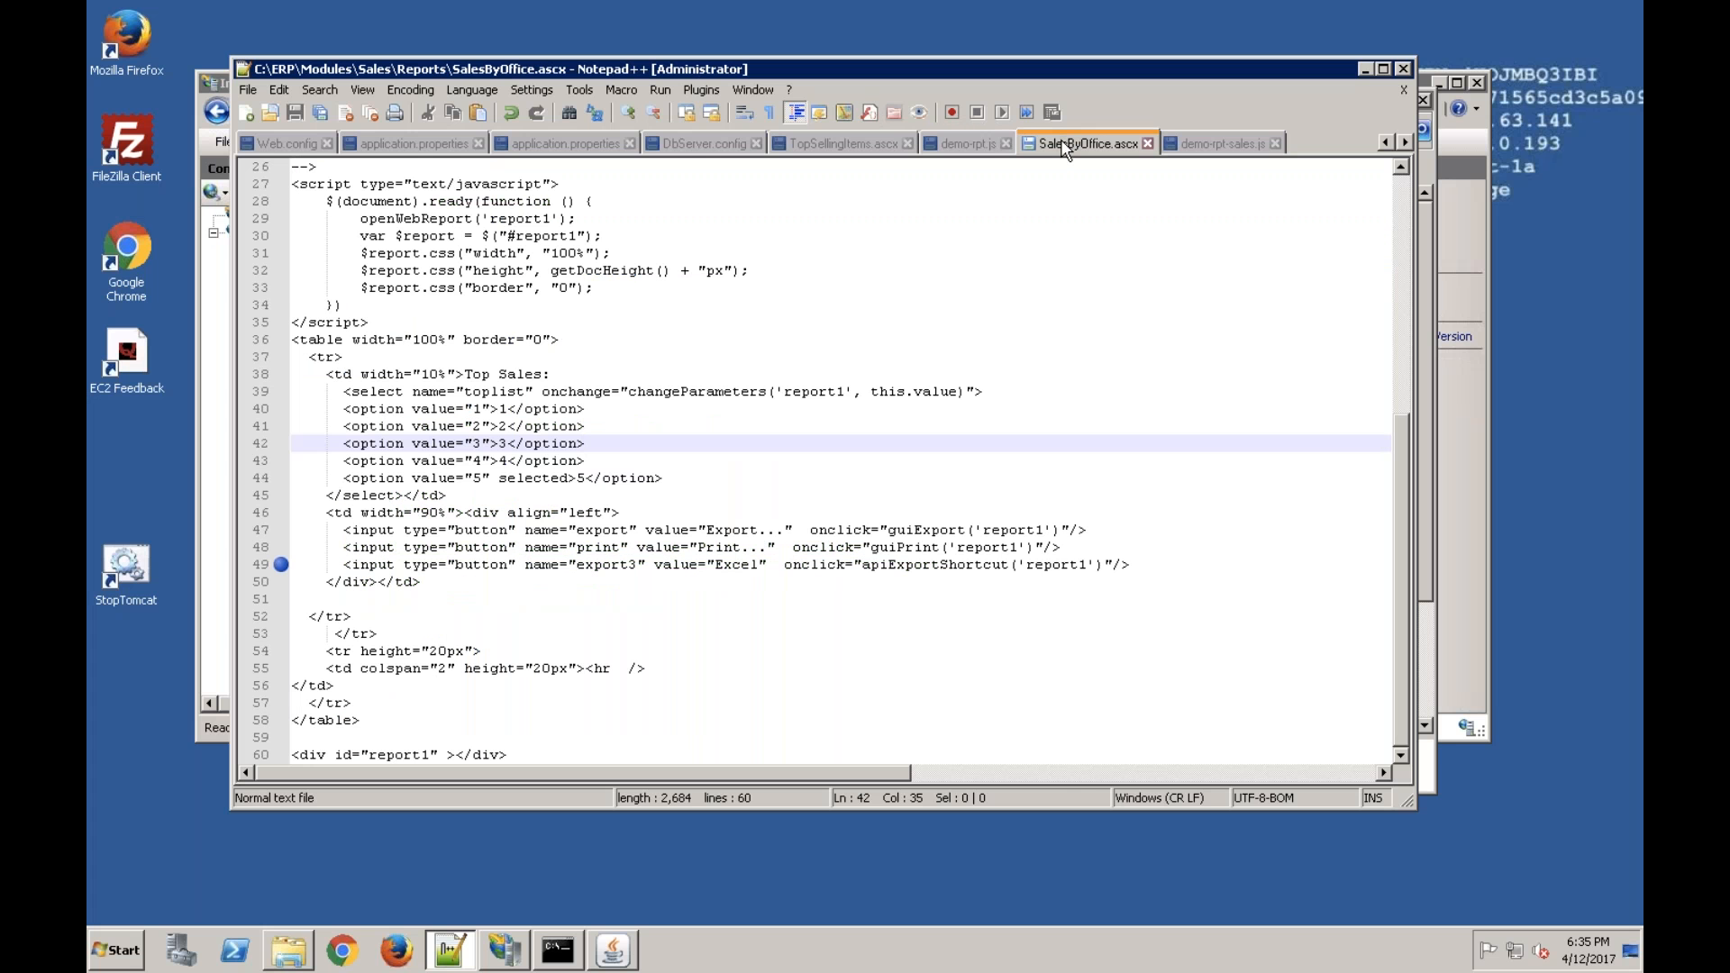
pyautogui.click(726, 565)
pyautogui.doubleClick(731, 563)
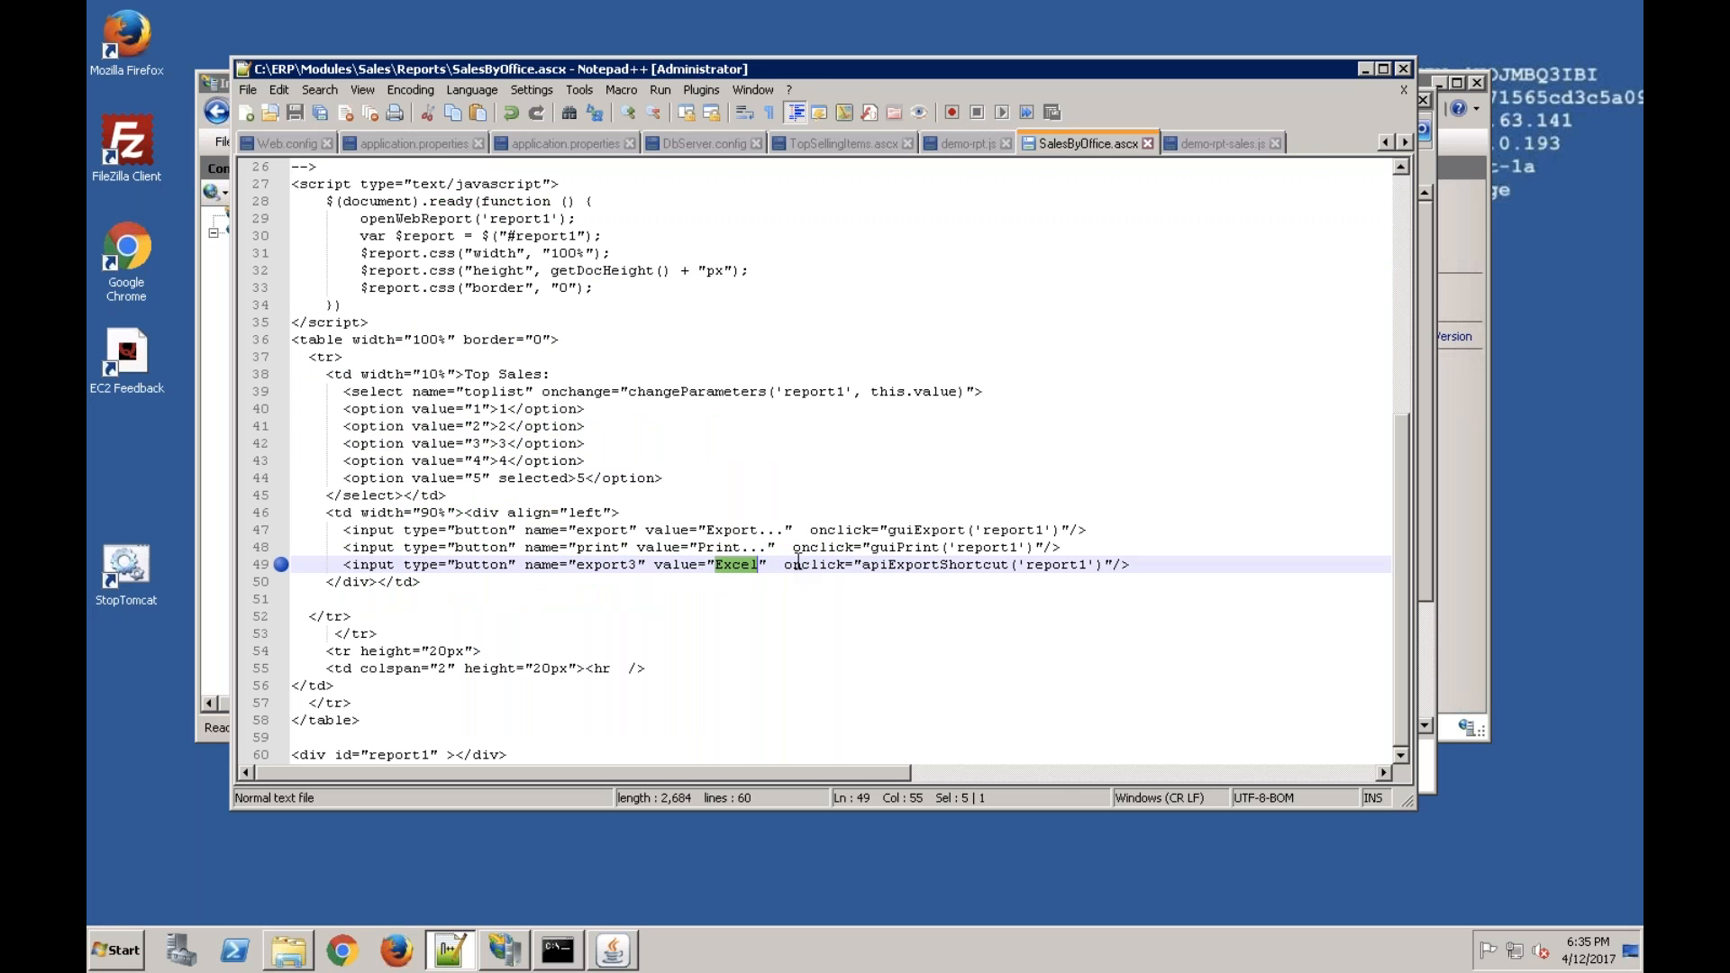
pyautogui.write('P')
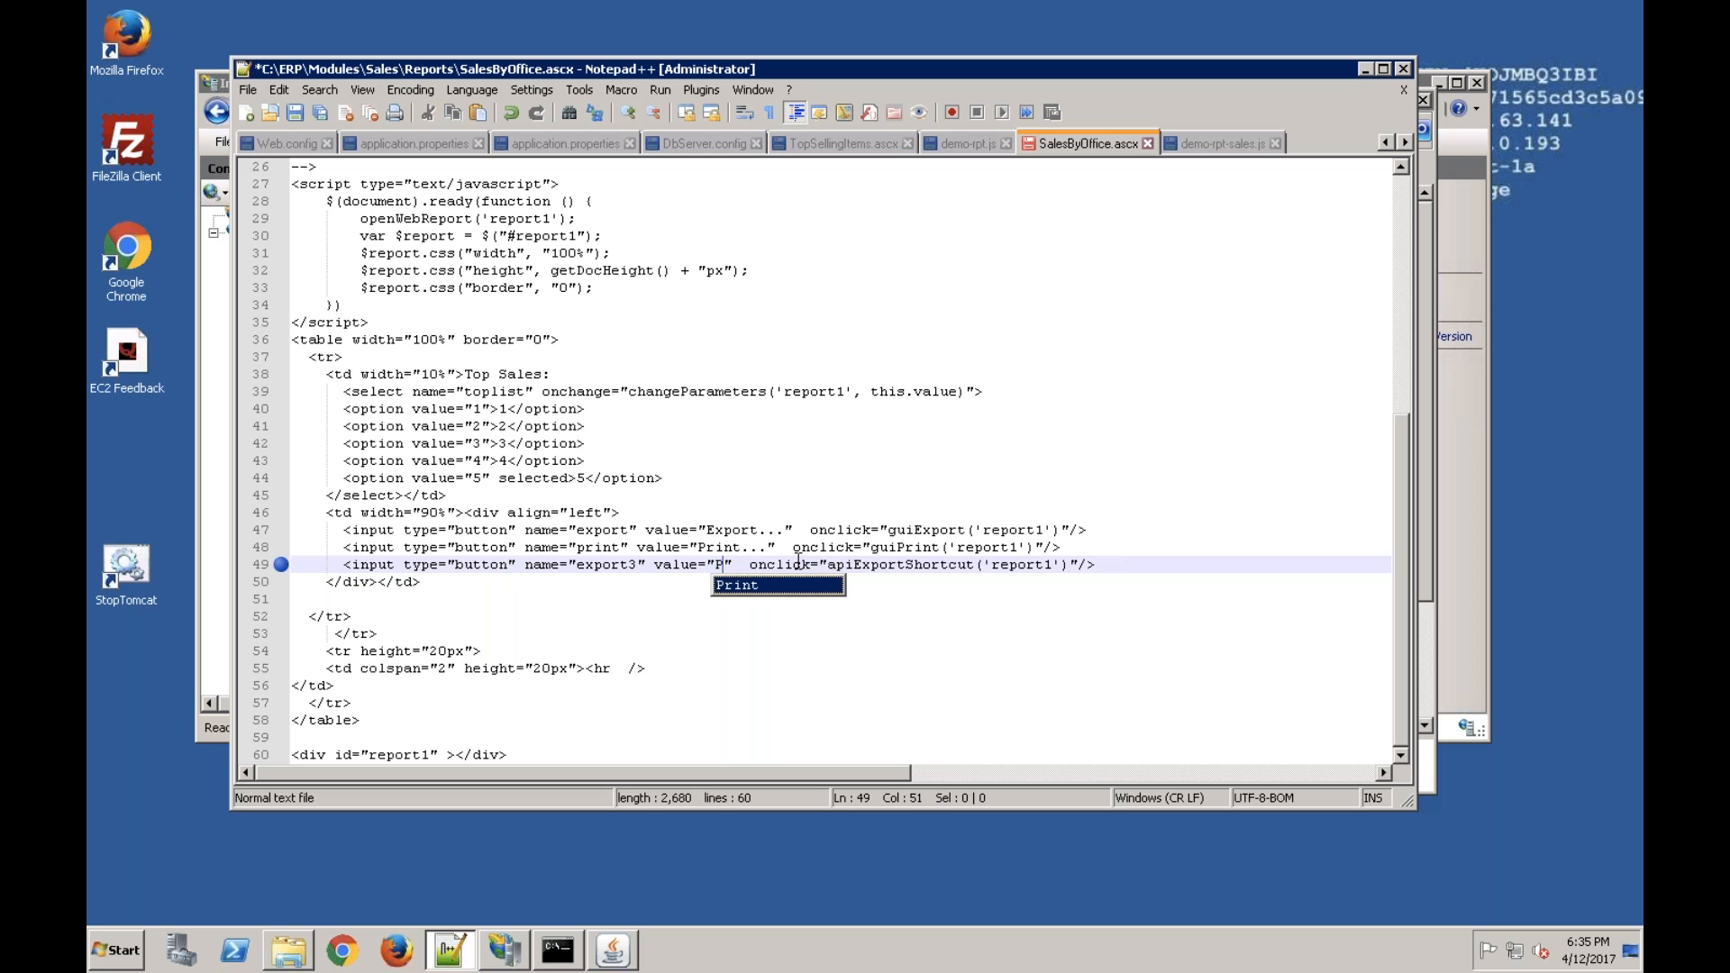
pyautogui.write('DF')
pyautogui.click(814, 547)
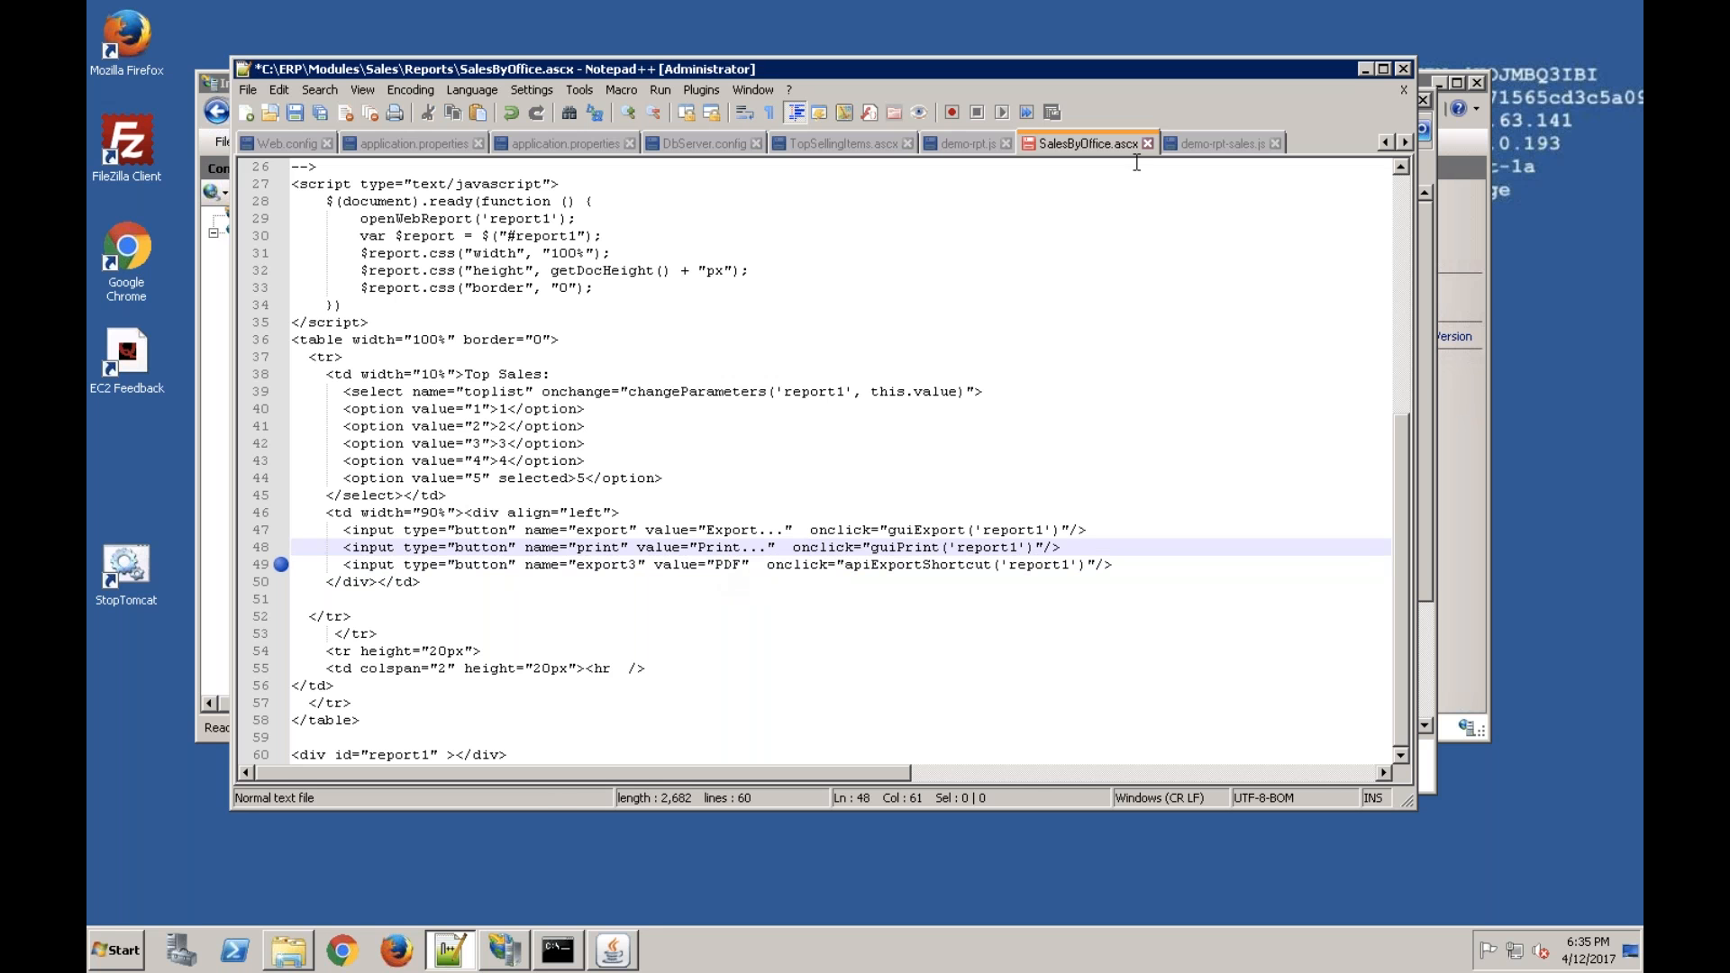
pyautogui.click(297, 115)
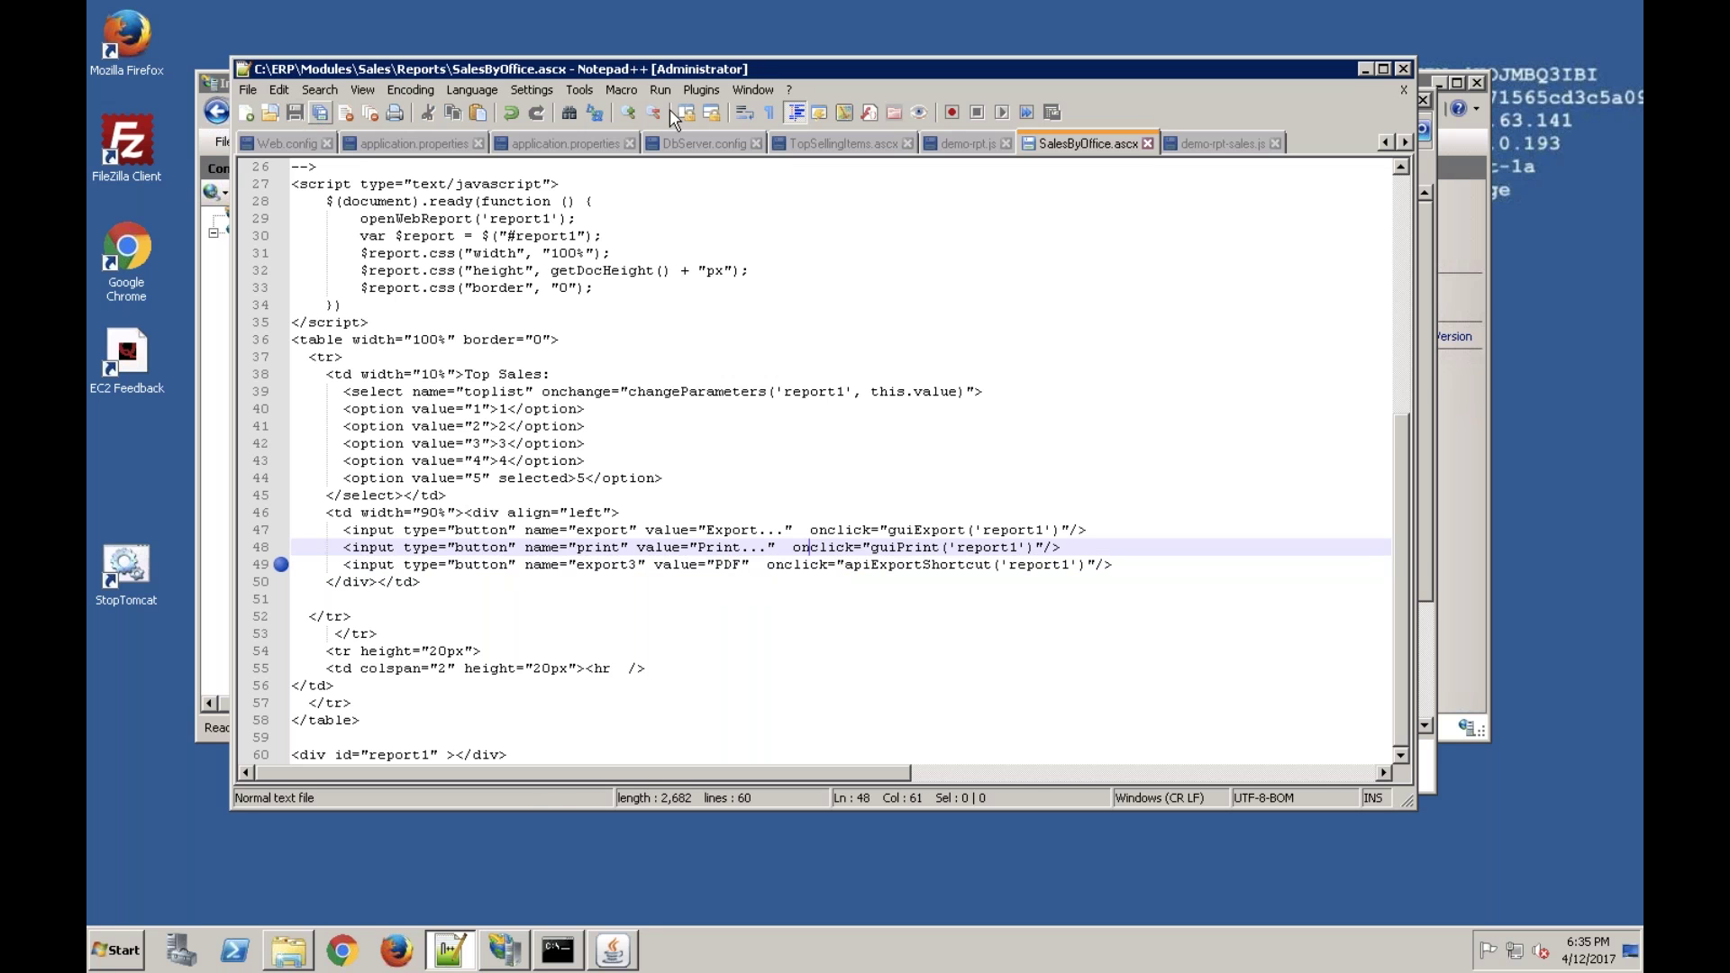
# - In demo-rpt-sales.js, enable exportTo("pdf"), disable the Excel export line, and save
pyautogui.click(1217, 143)
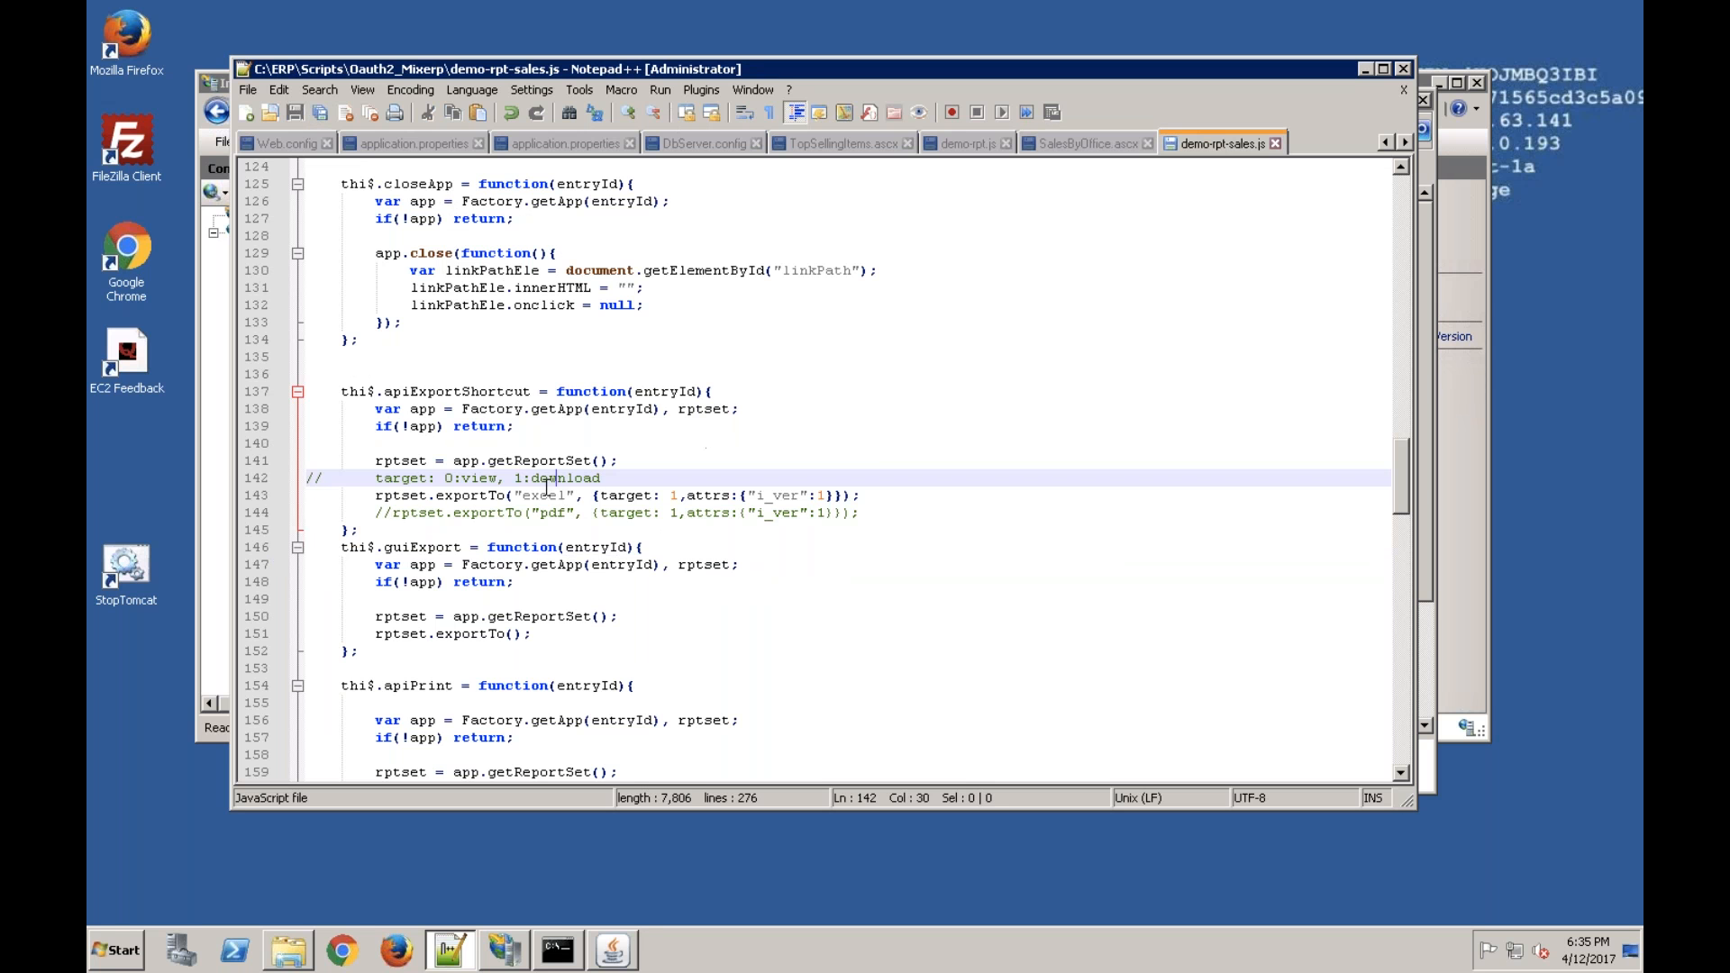
pyautogui.click(390, 517)
pyautogui.press('BackSpace')
pyautogui.press('BackSpace')
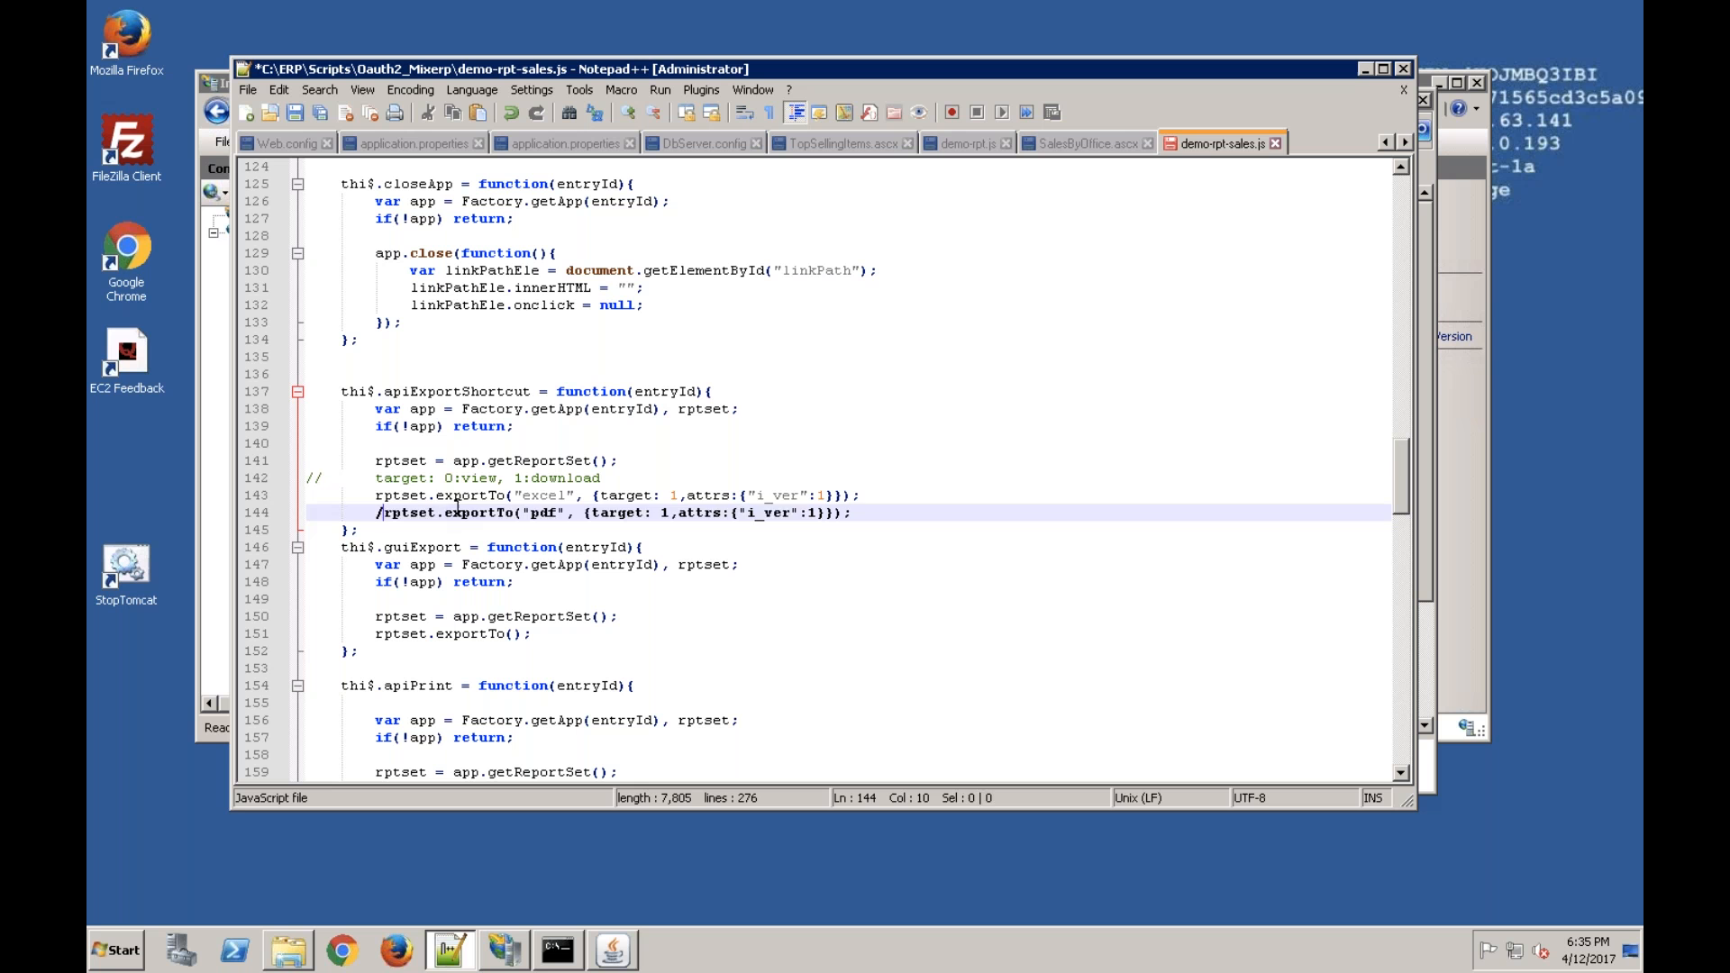
pyautogui.press('Up')
pyautogui.write('//')
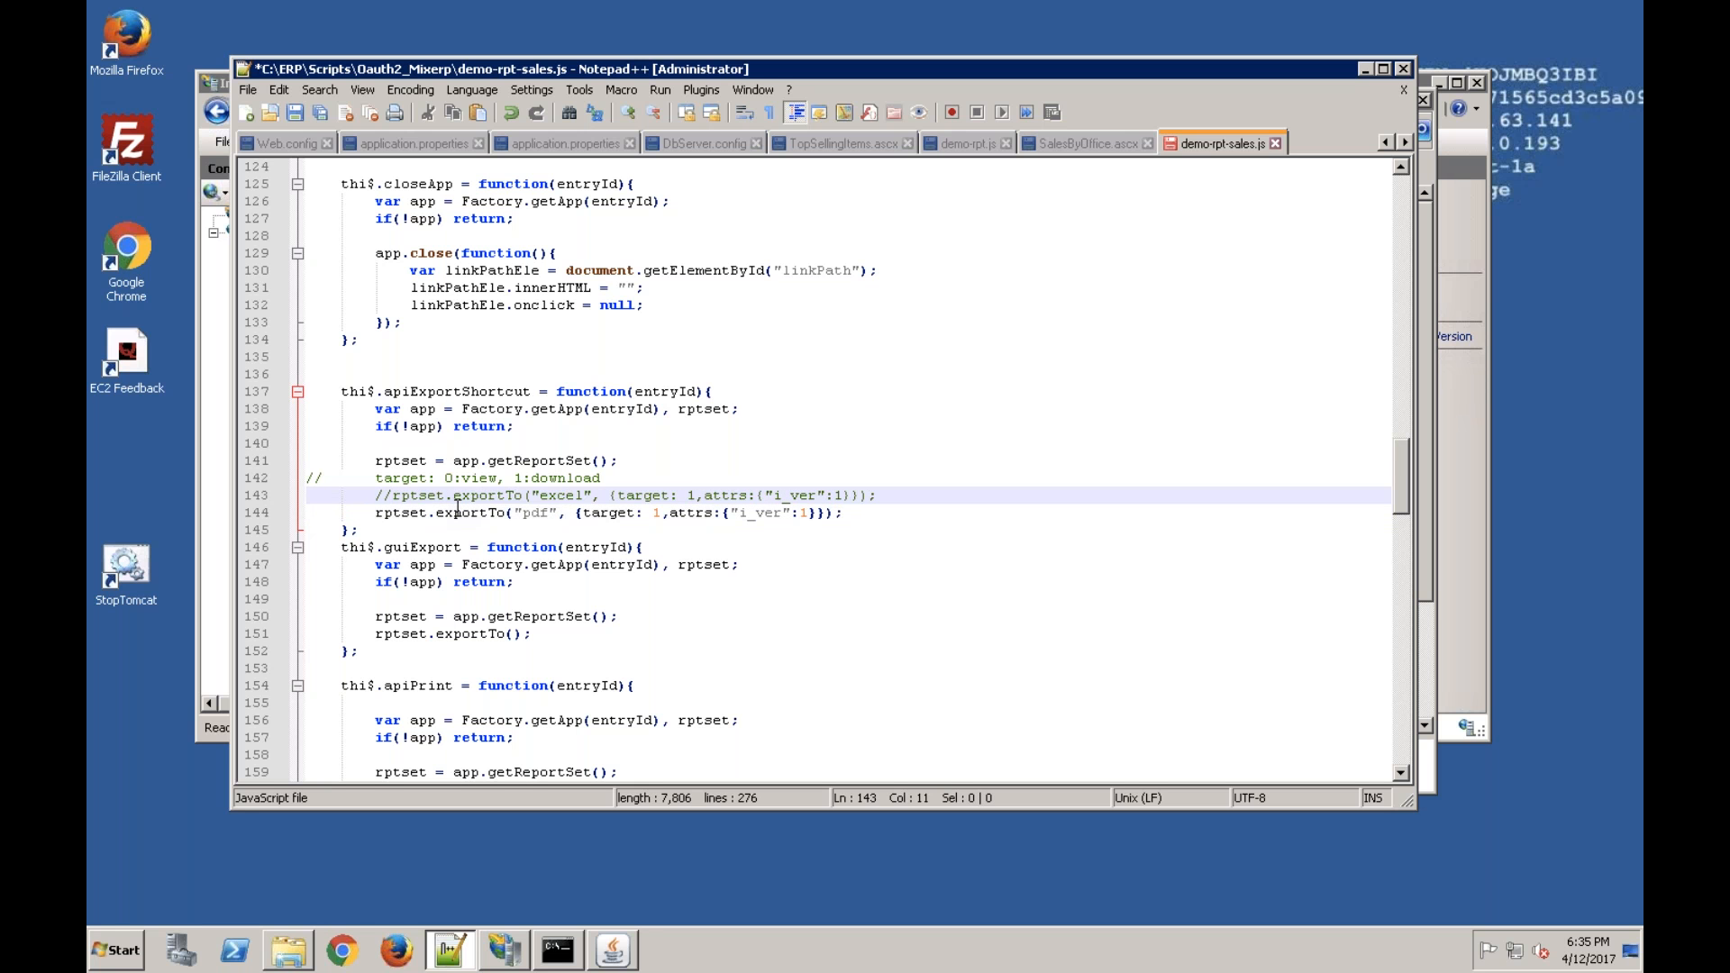
pyautogui.doubleClick(535, 513)
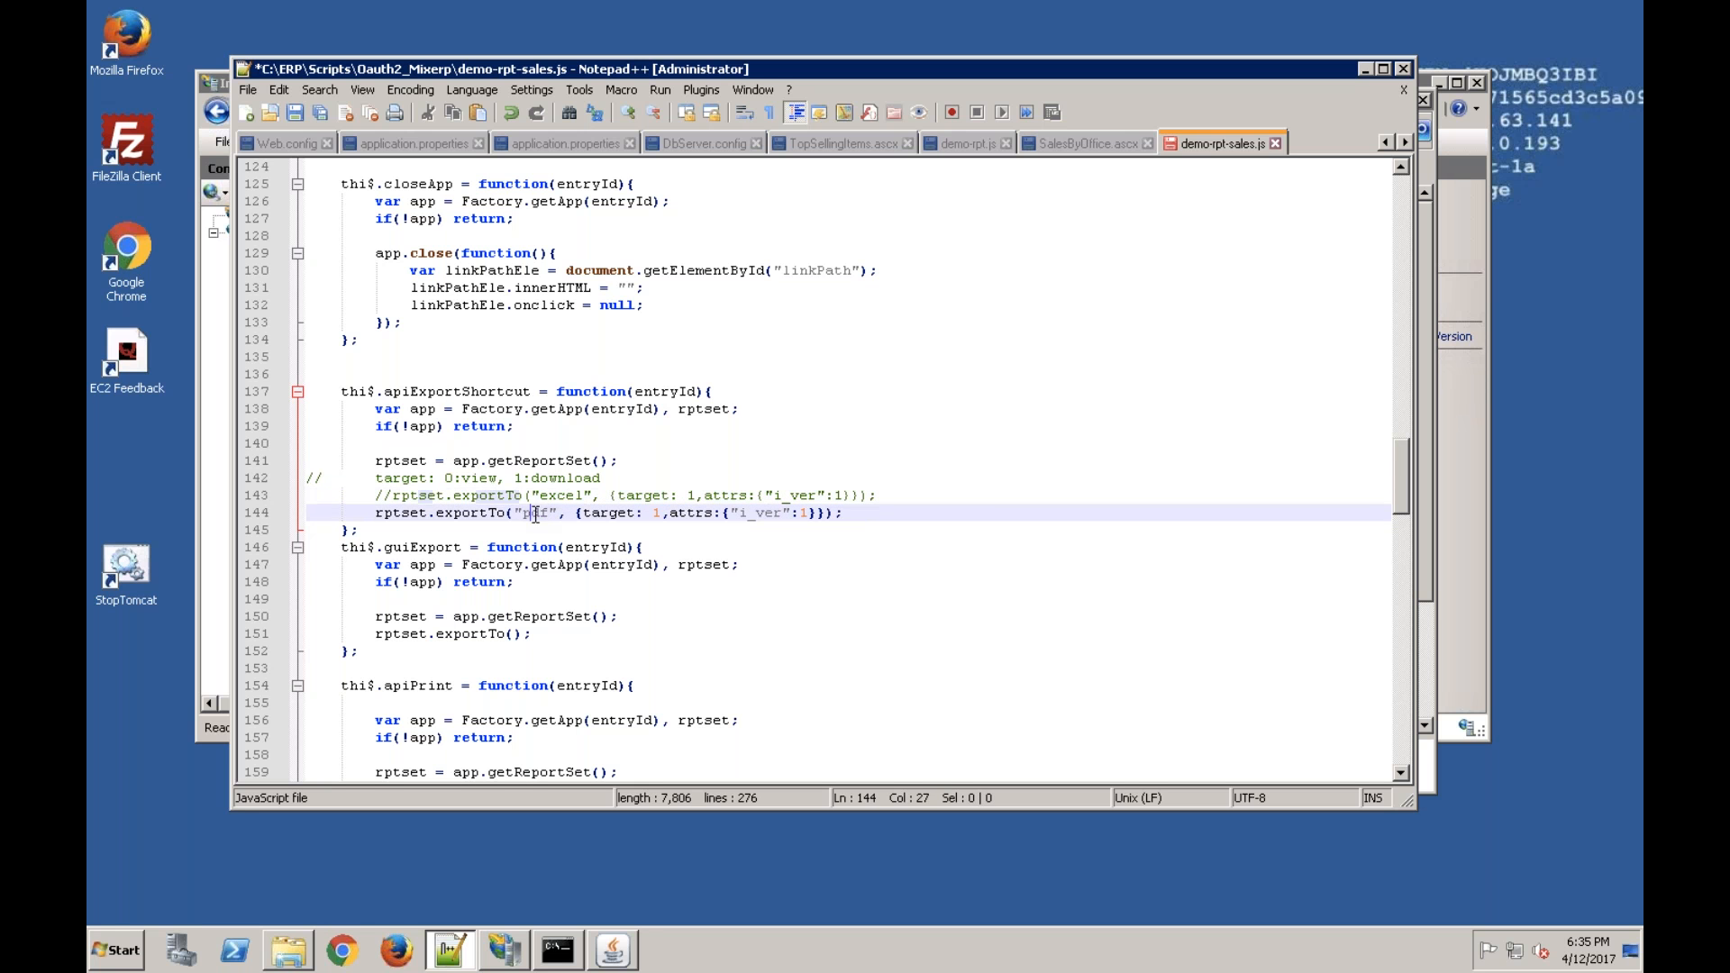
pyautogui.click(297, 117)
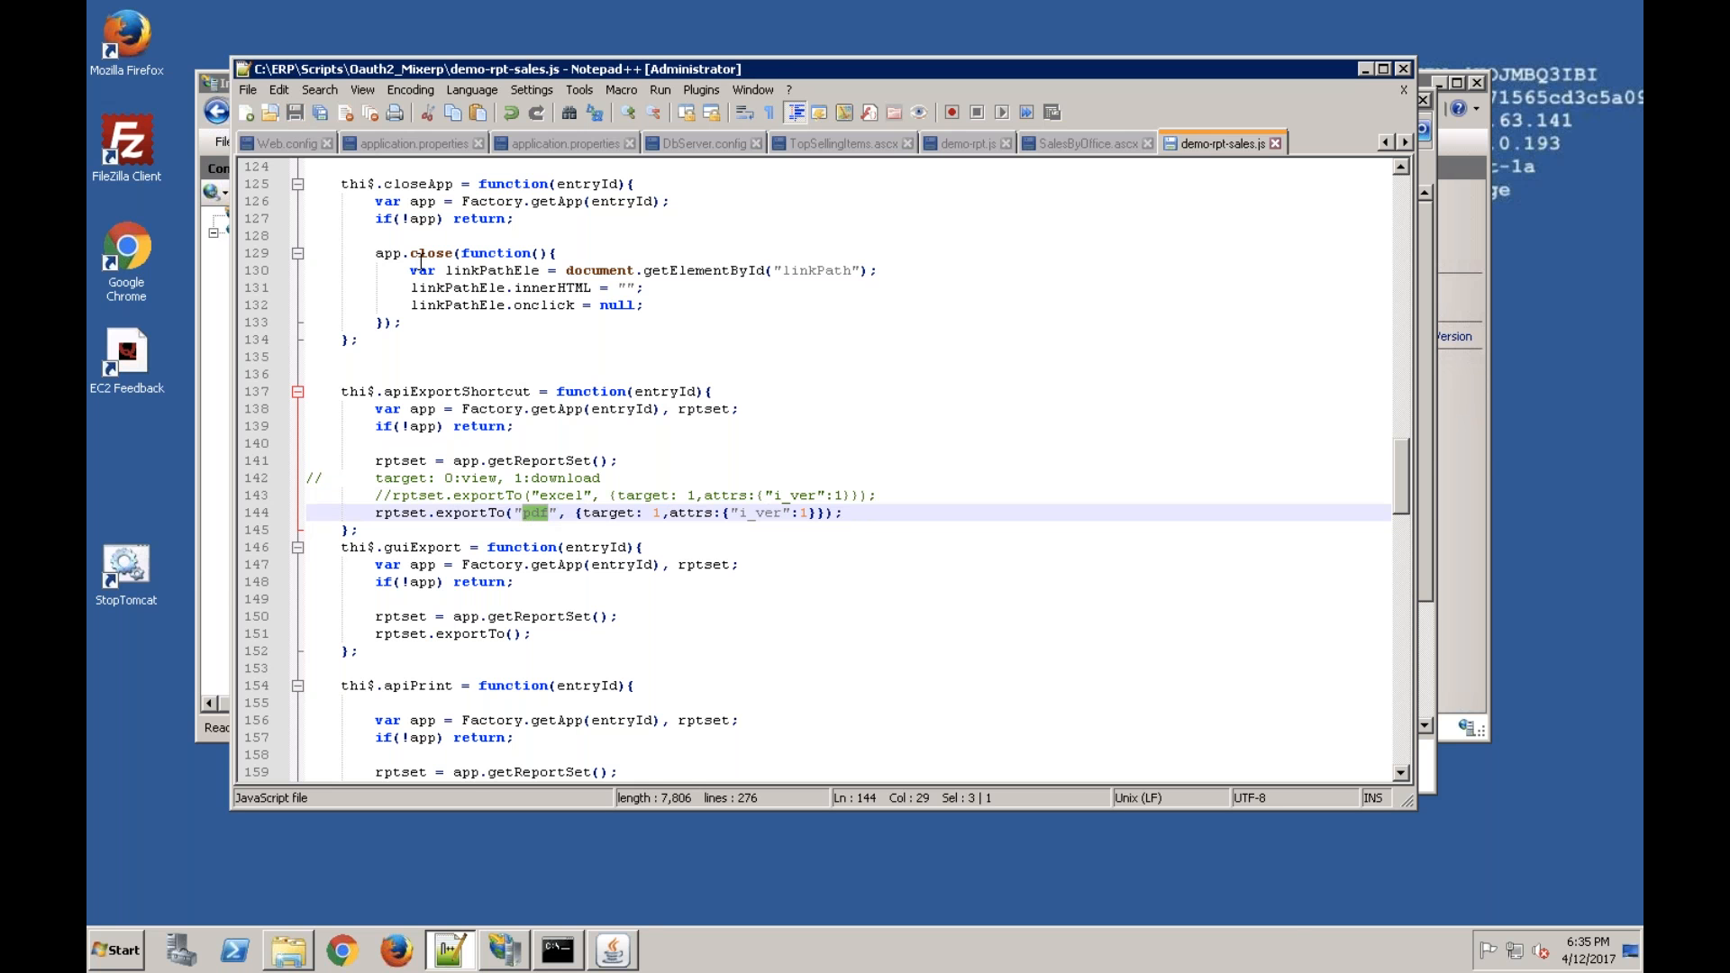
pyautogui.hotkey('alt', 'Tab')
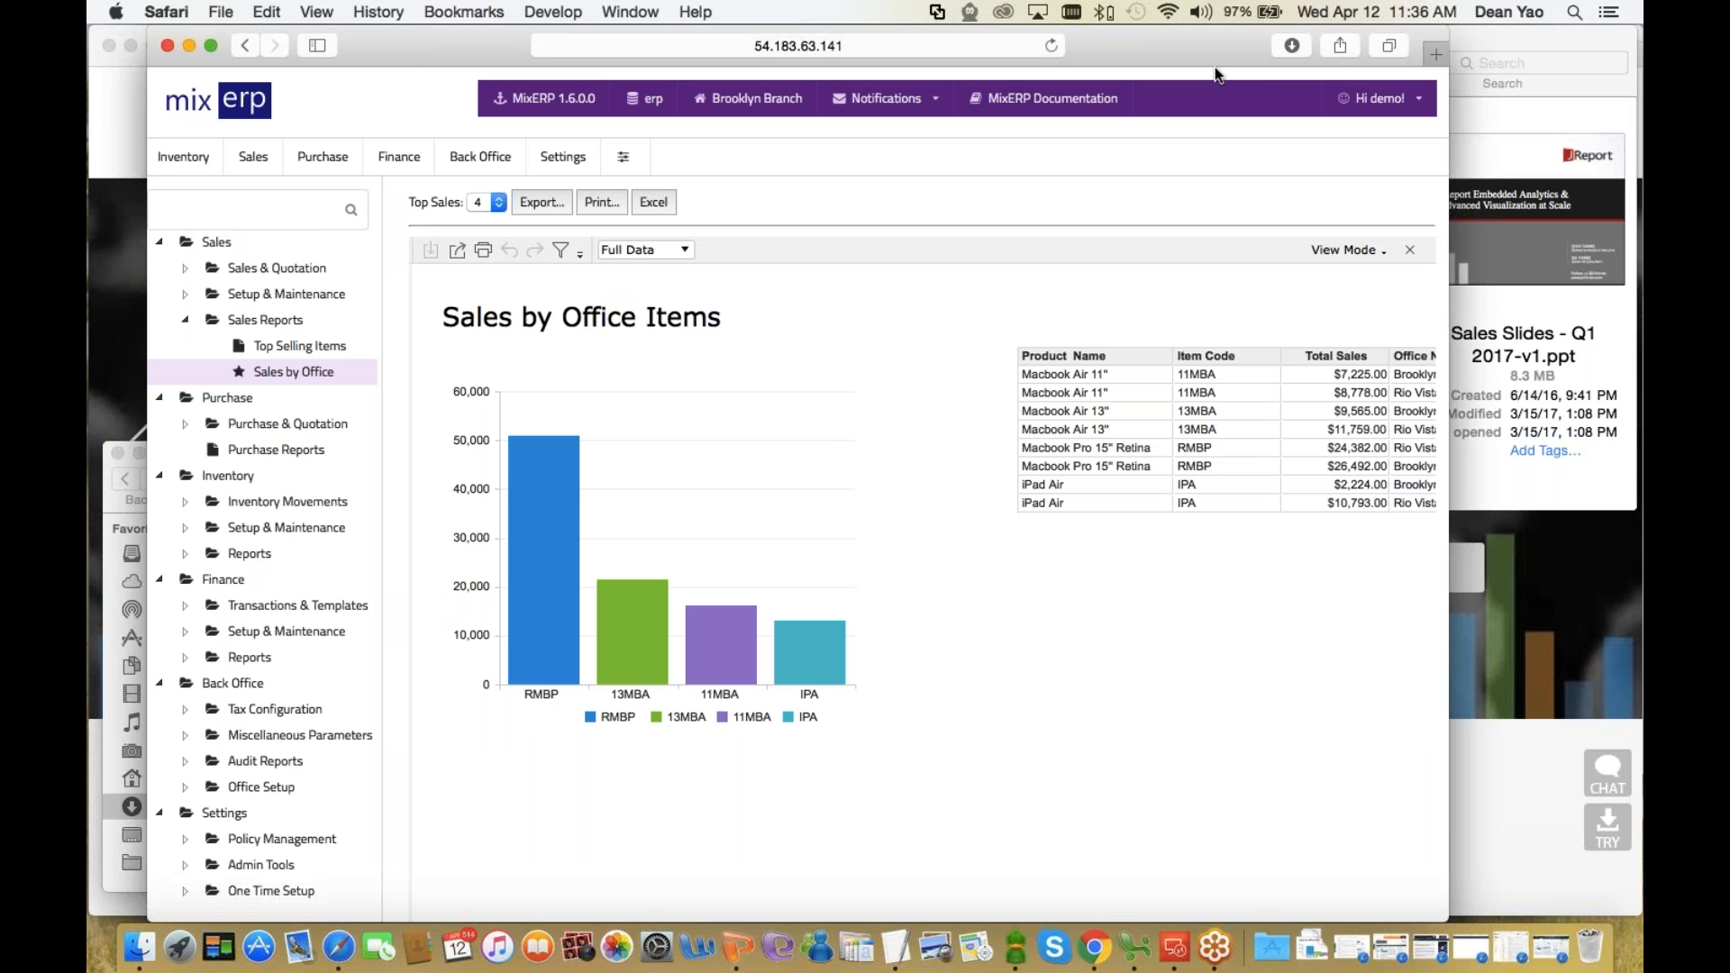
# - Reload the report to show the PDF shortcut and set Top Sales to 2
pyautogui.press('super+r')
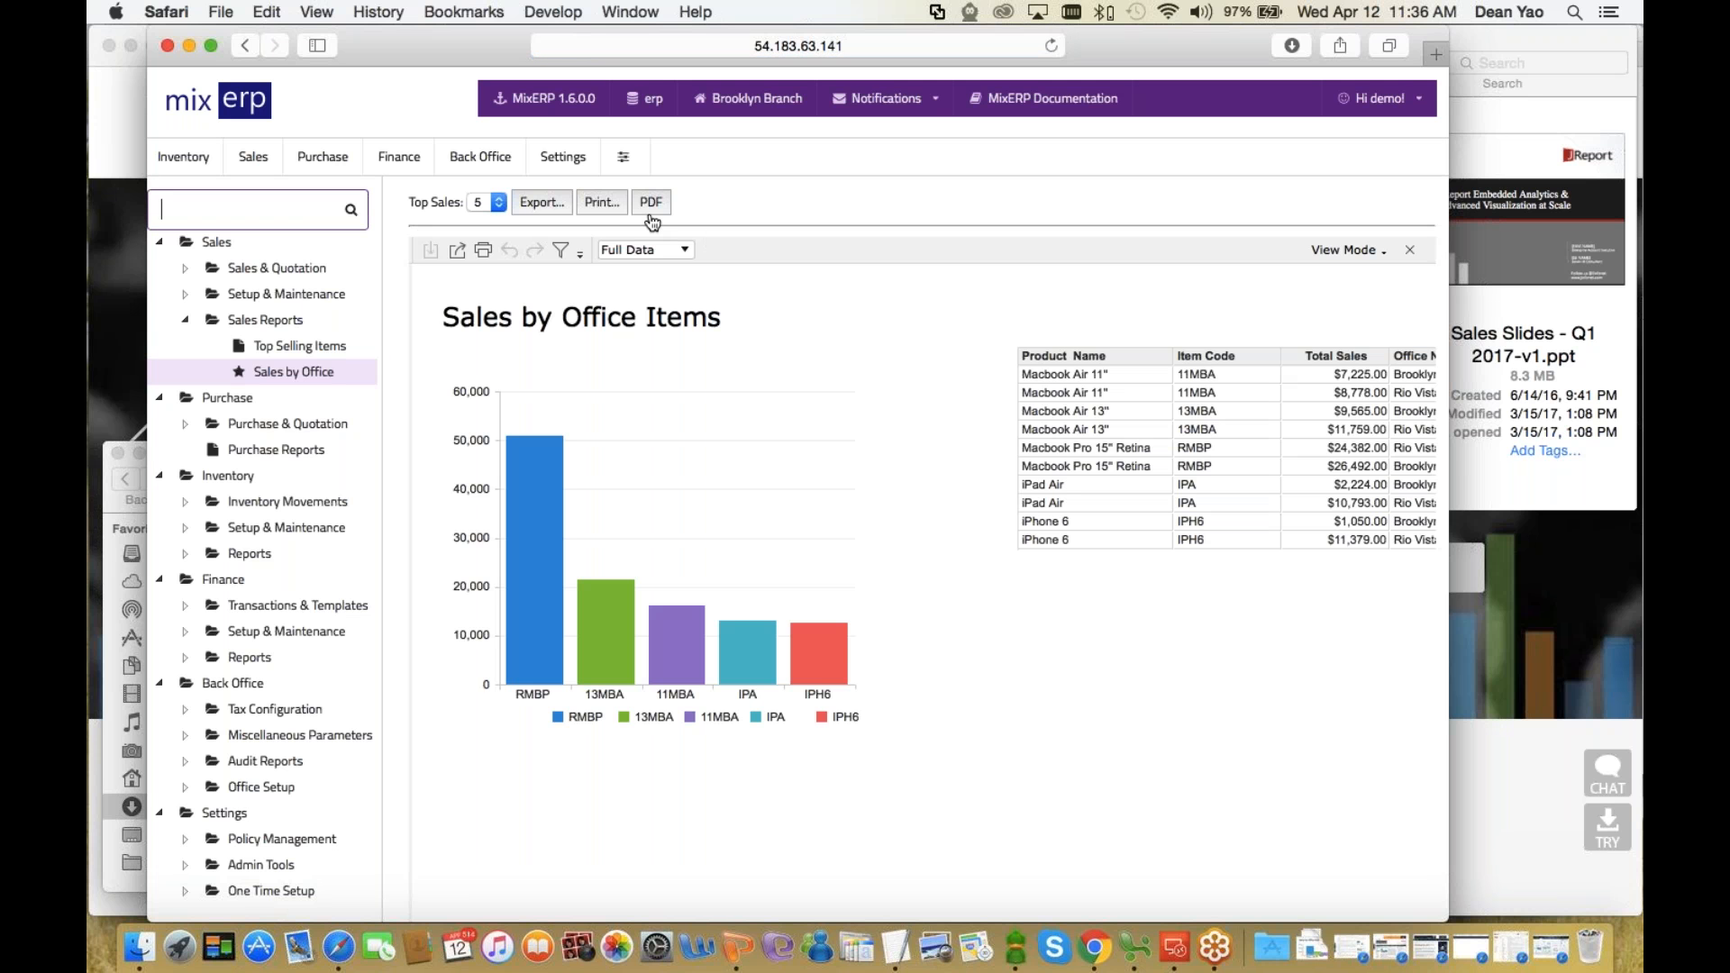
pyautogui.click(487, 202)
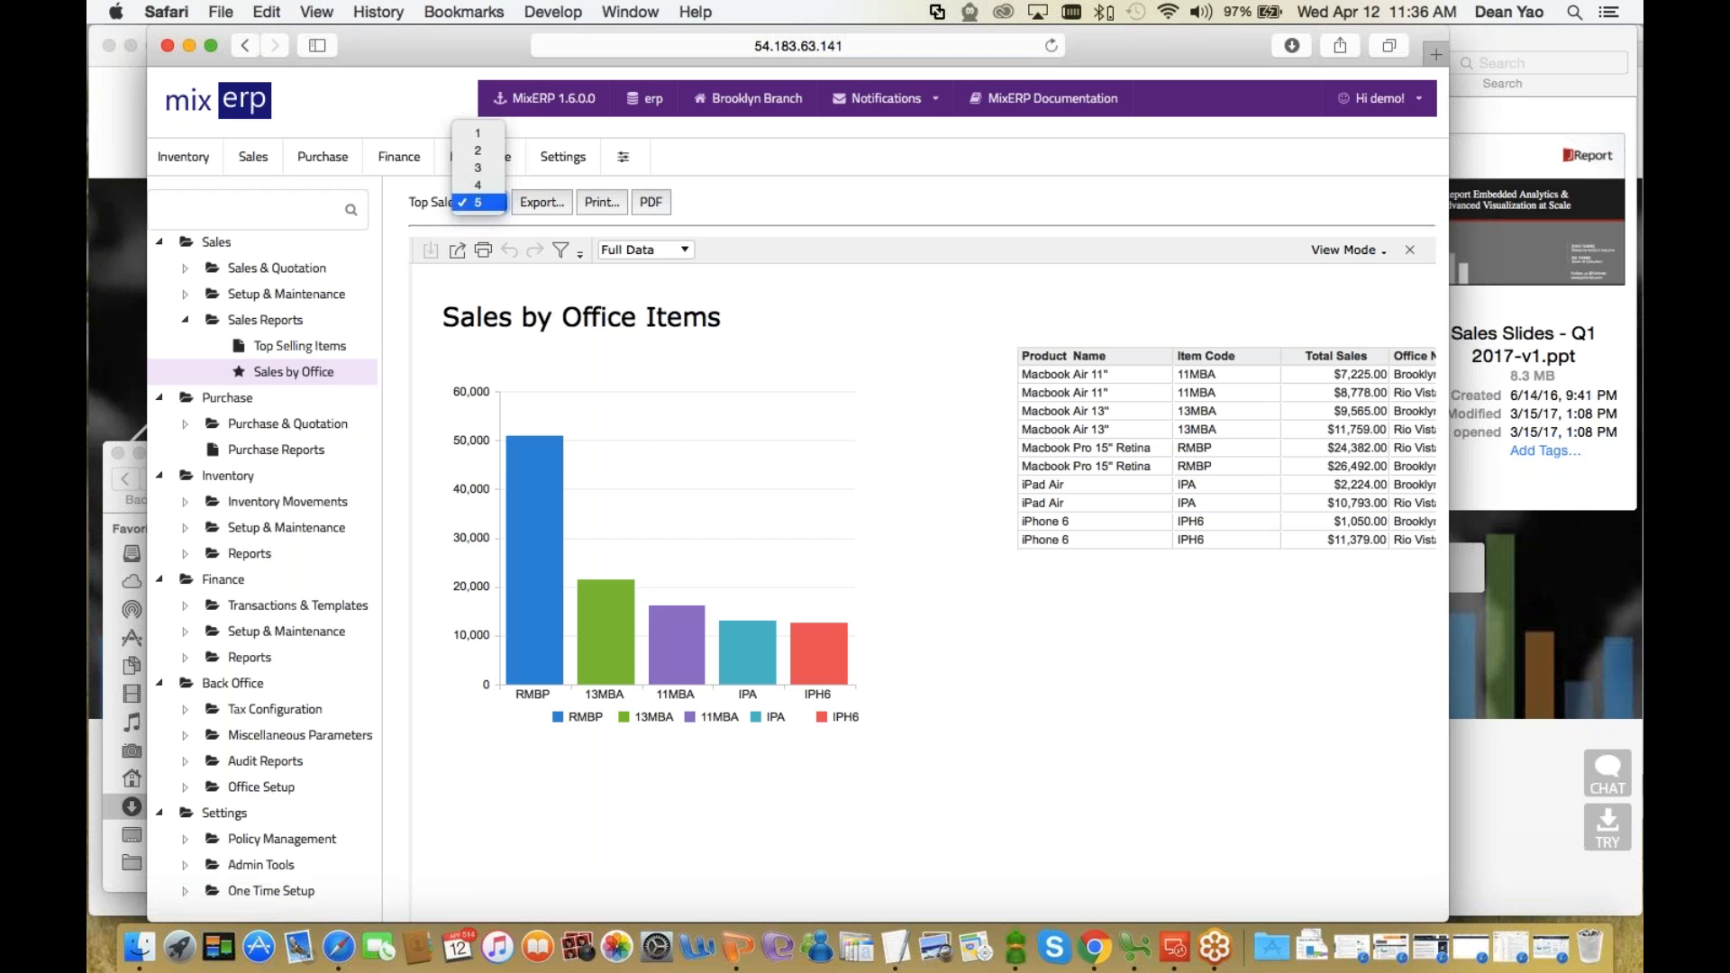
pyautogui.click(487, 151)
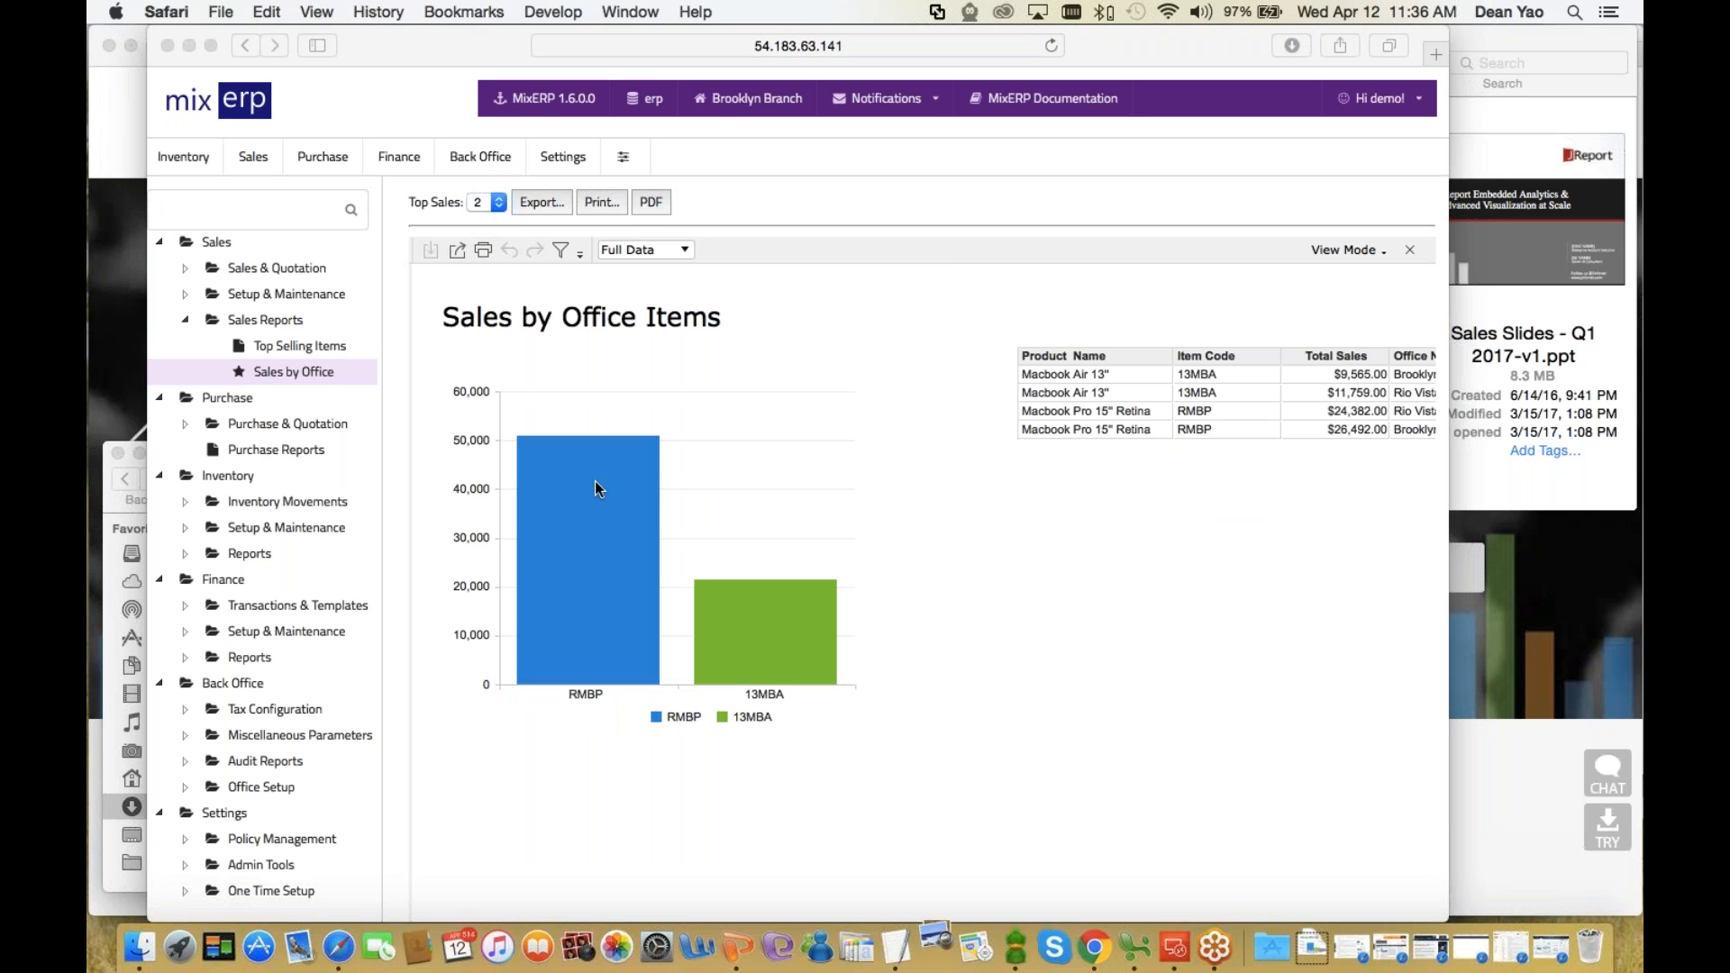
pyautogui.click(145, 943)
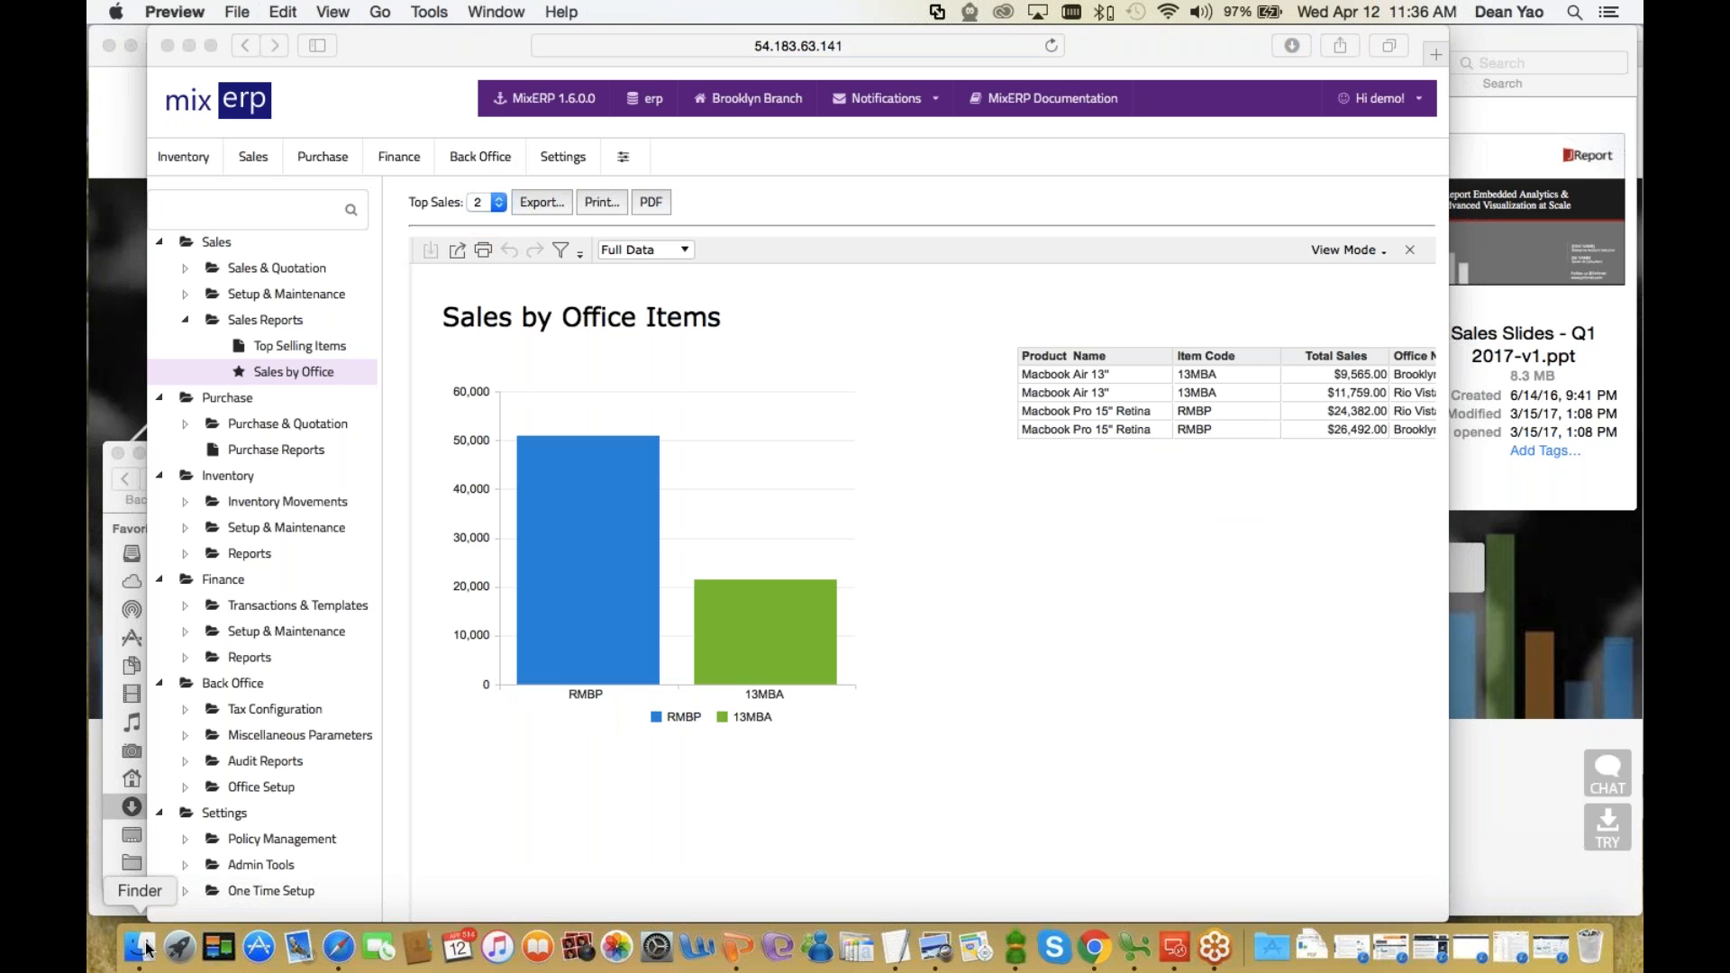
pyautogui.click(145, 947)
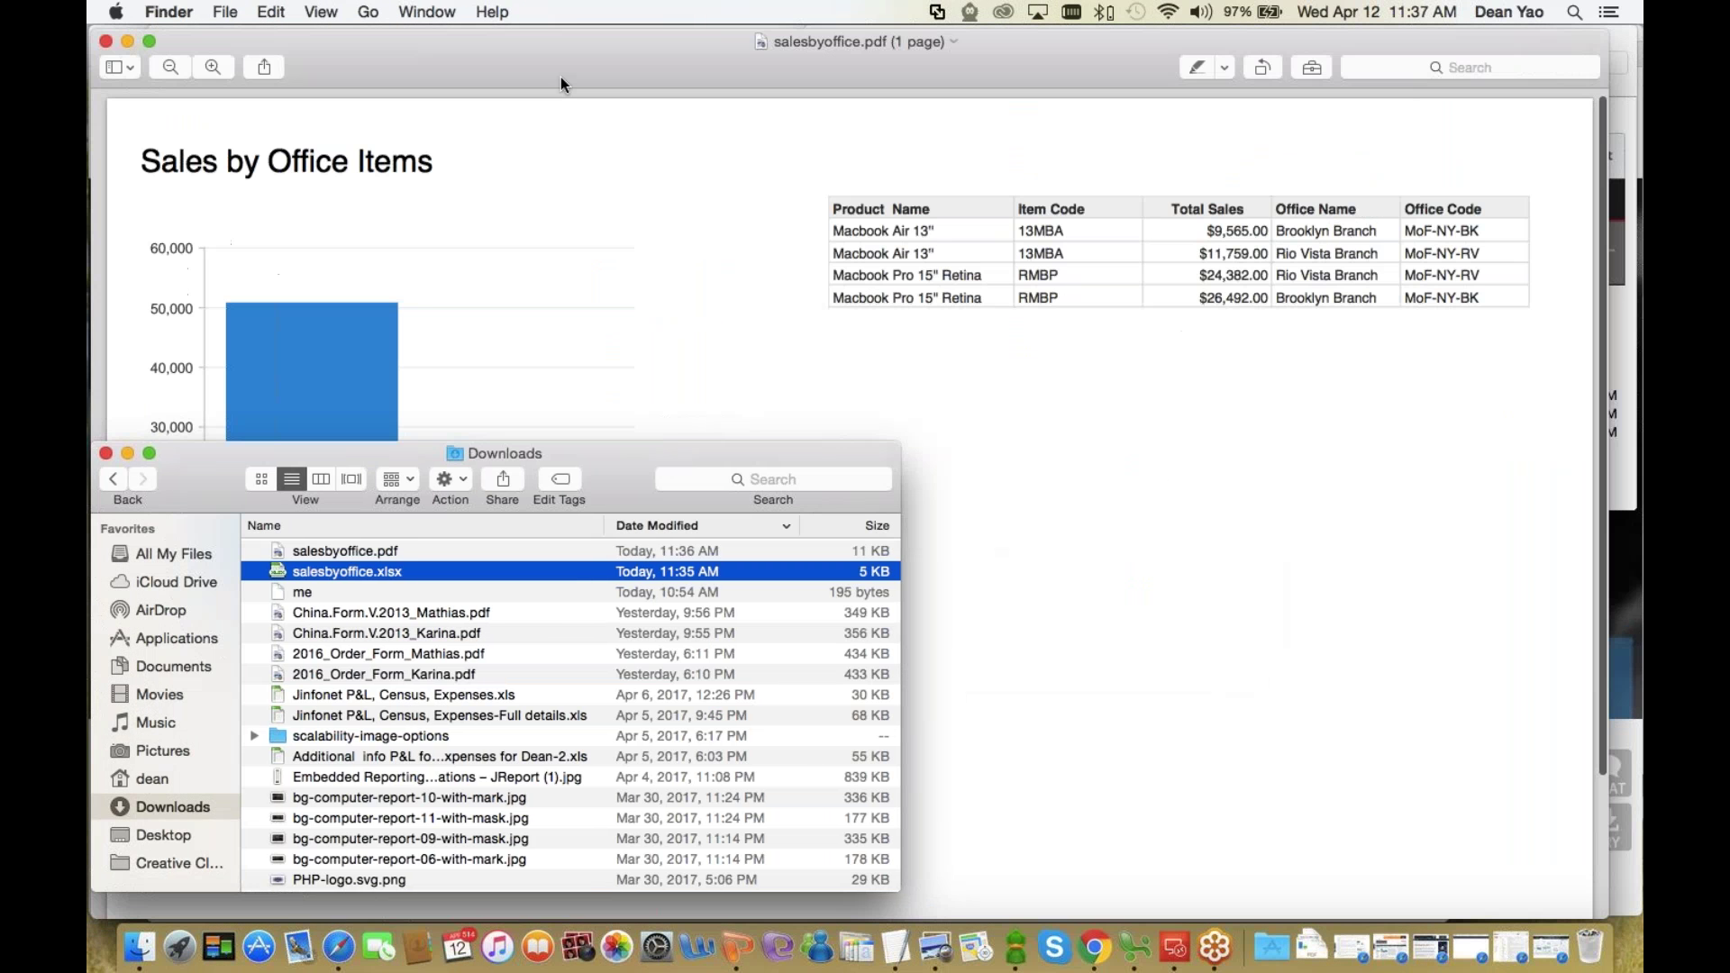
pyautogui.click(561, 78)
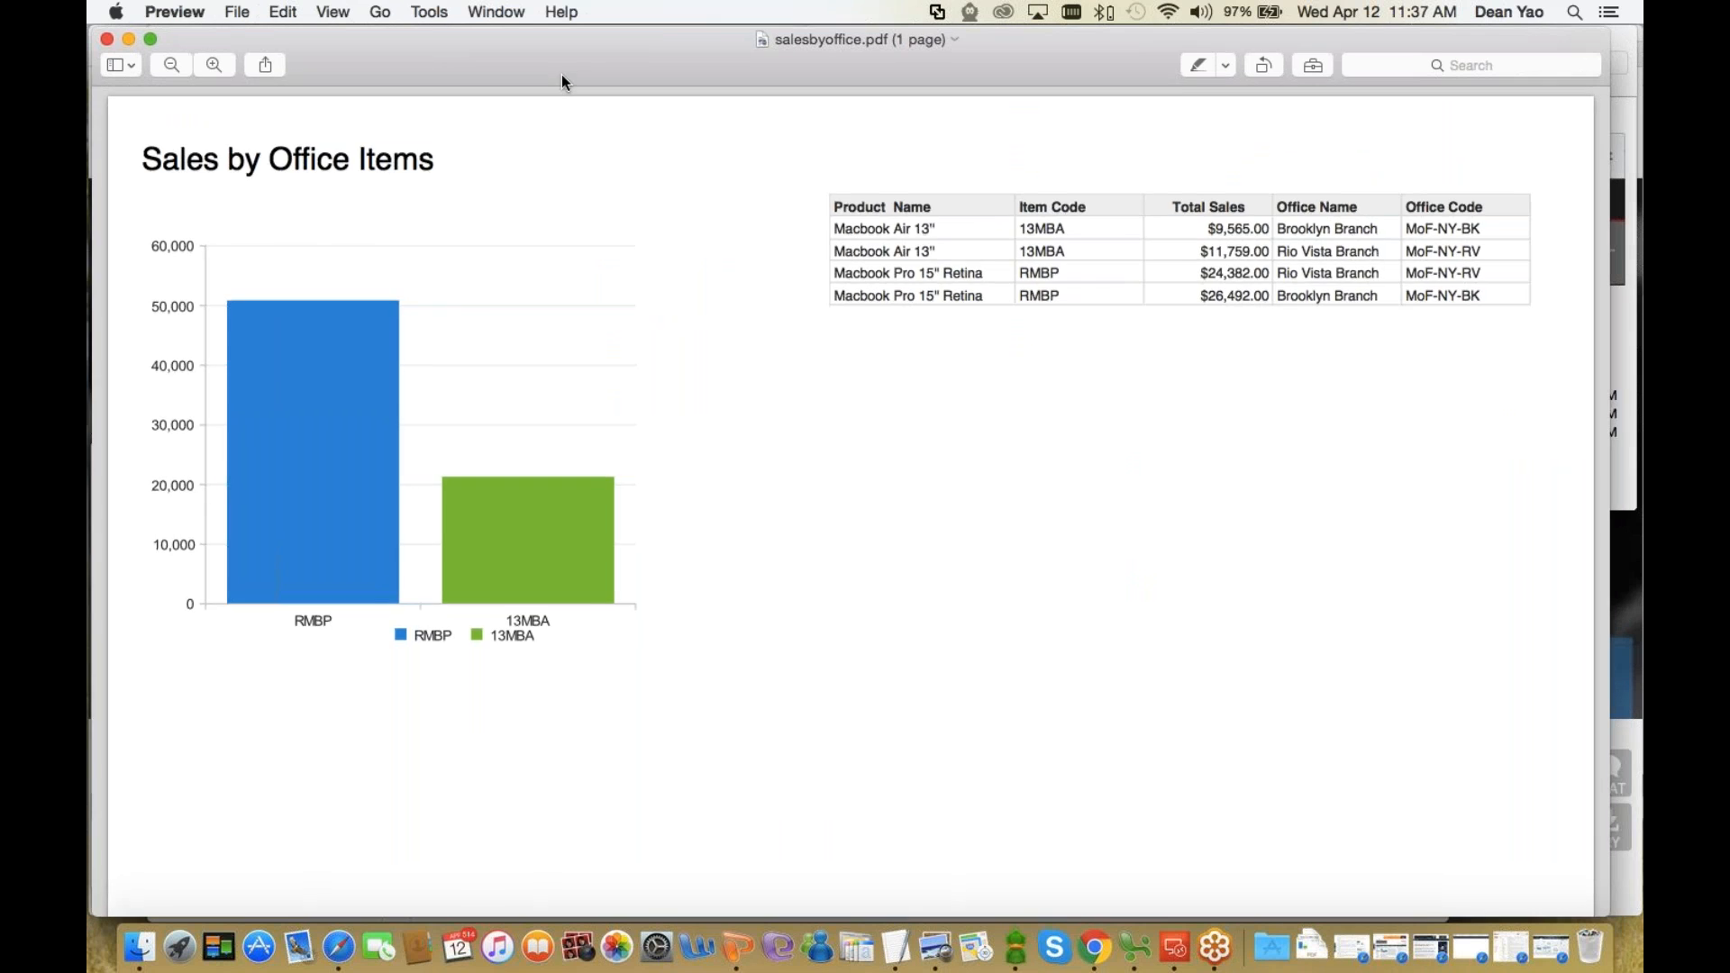
pyautogui.scroll(-3, 458, 316)
pyautogui.scroll(3, 458, 317)
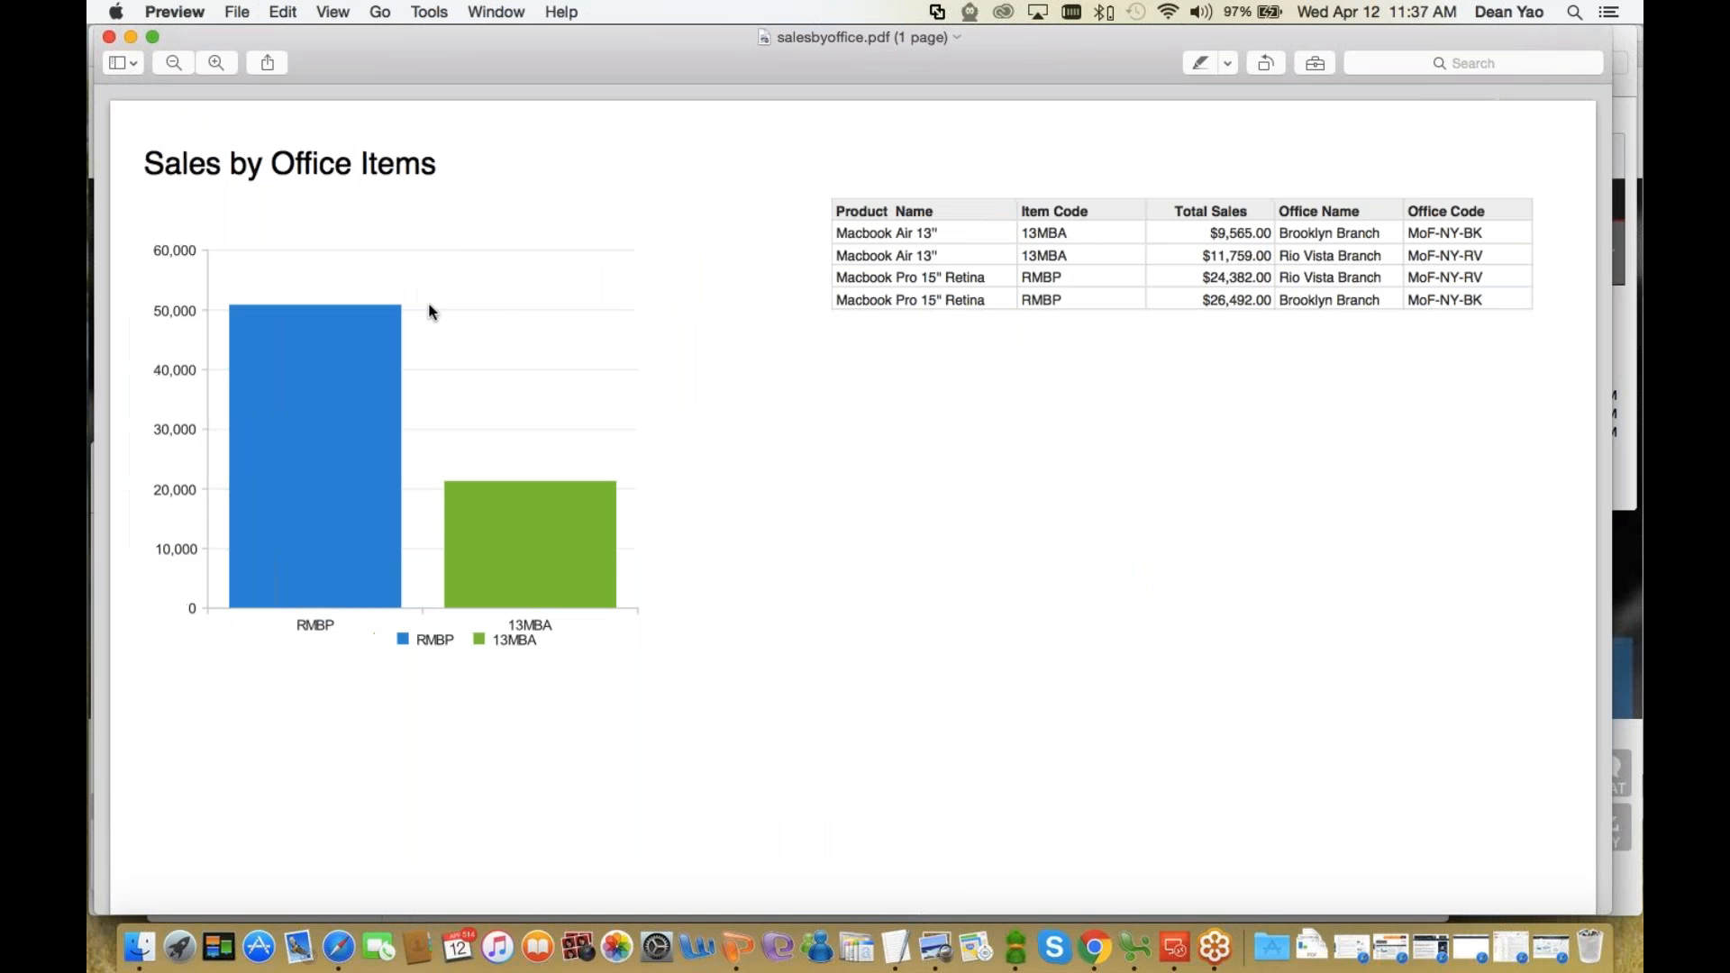
pyautogui.click(112, 40)
pyautogui.click(437, 101)
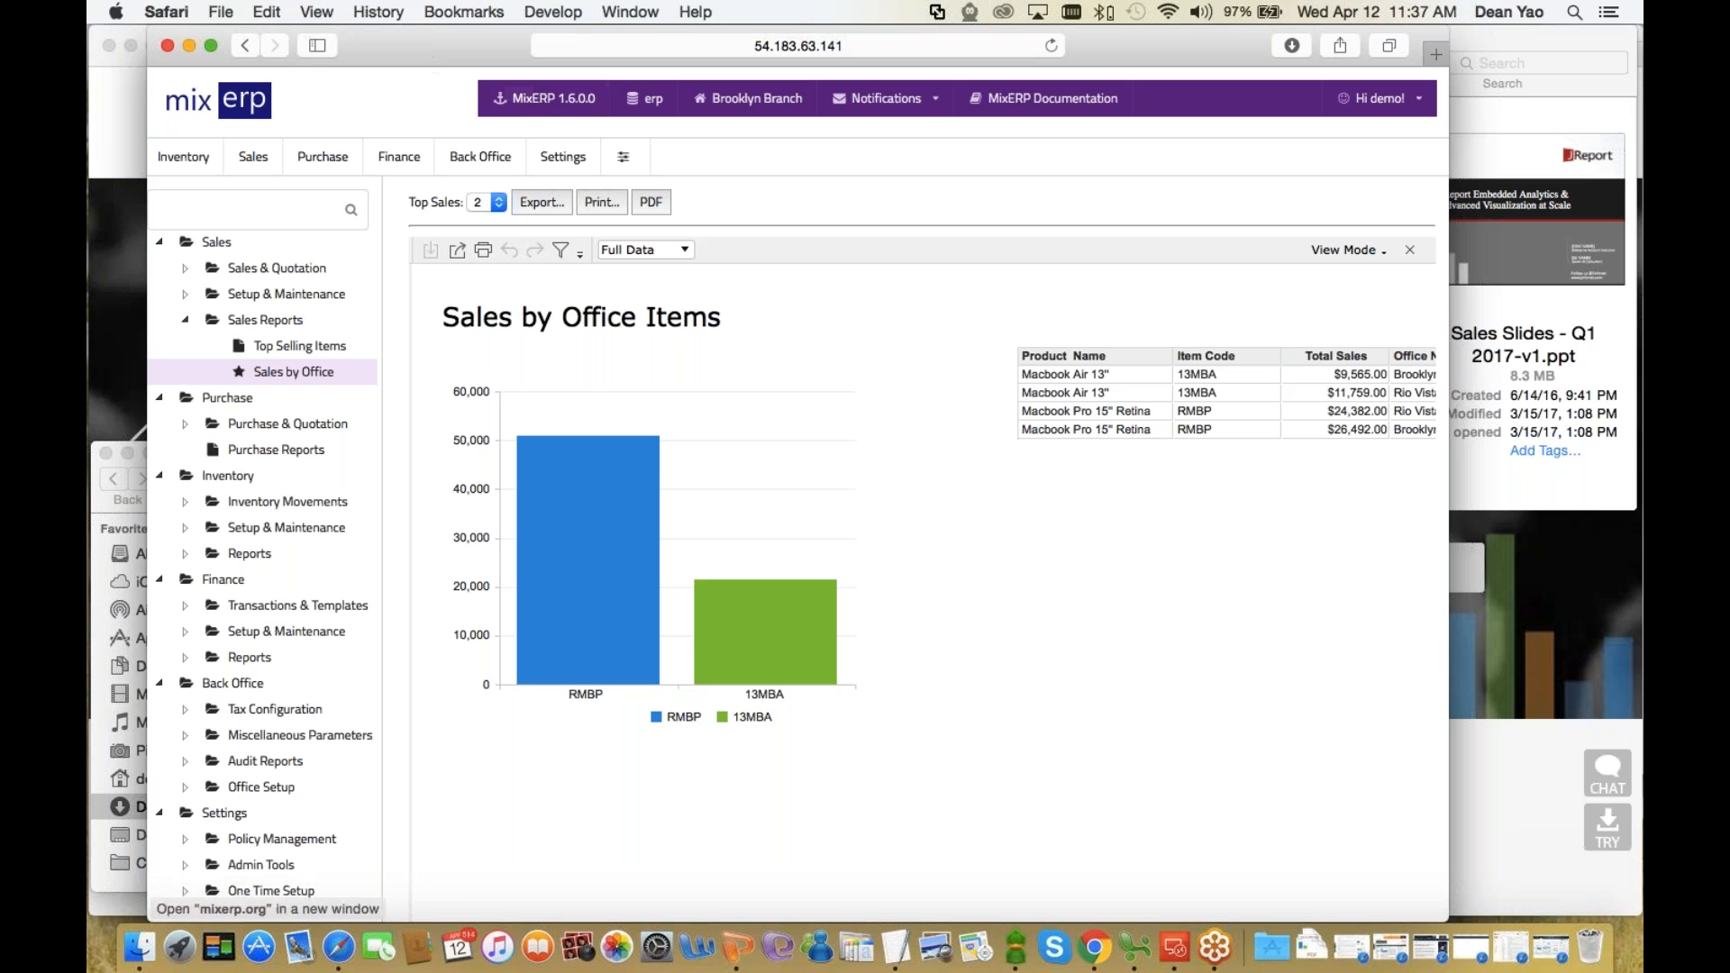